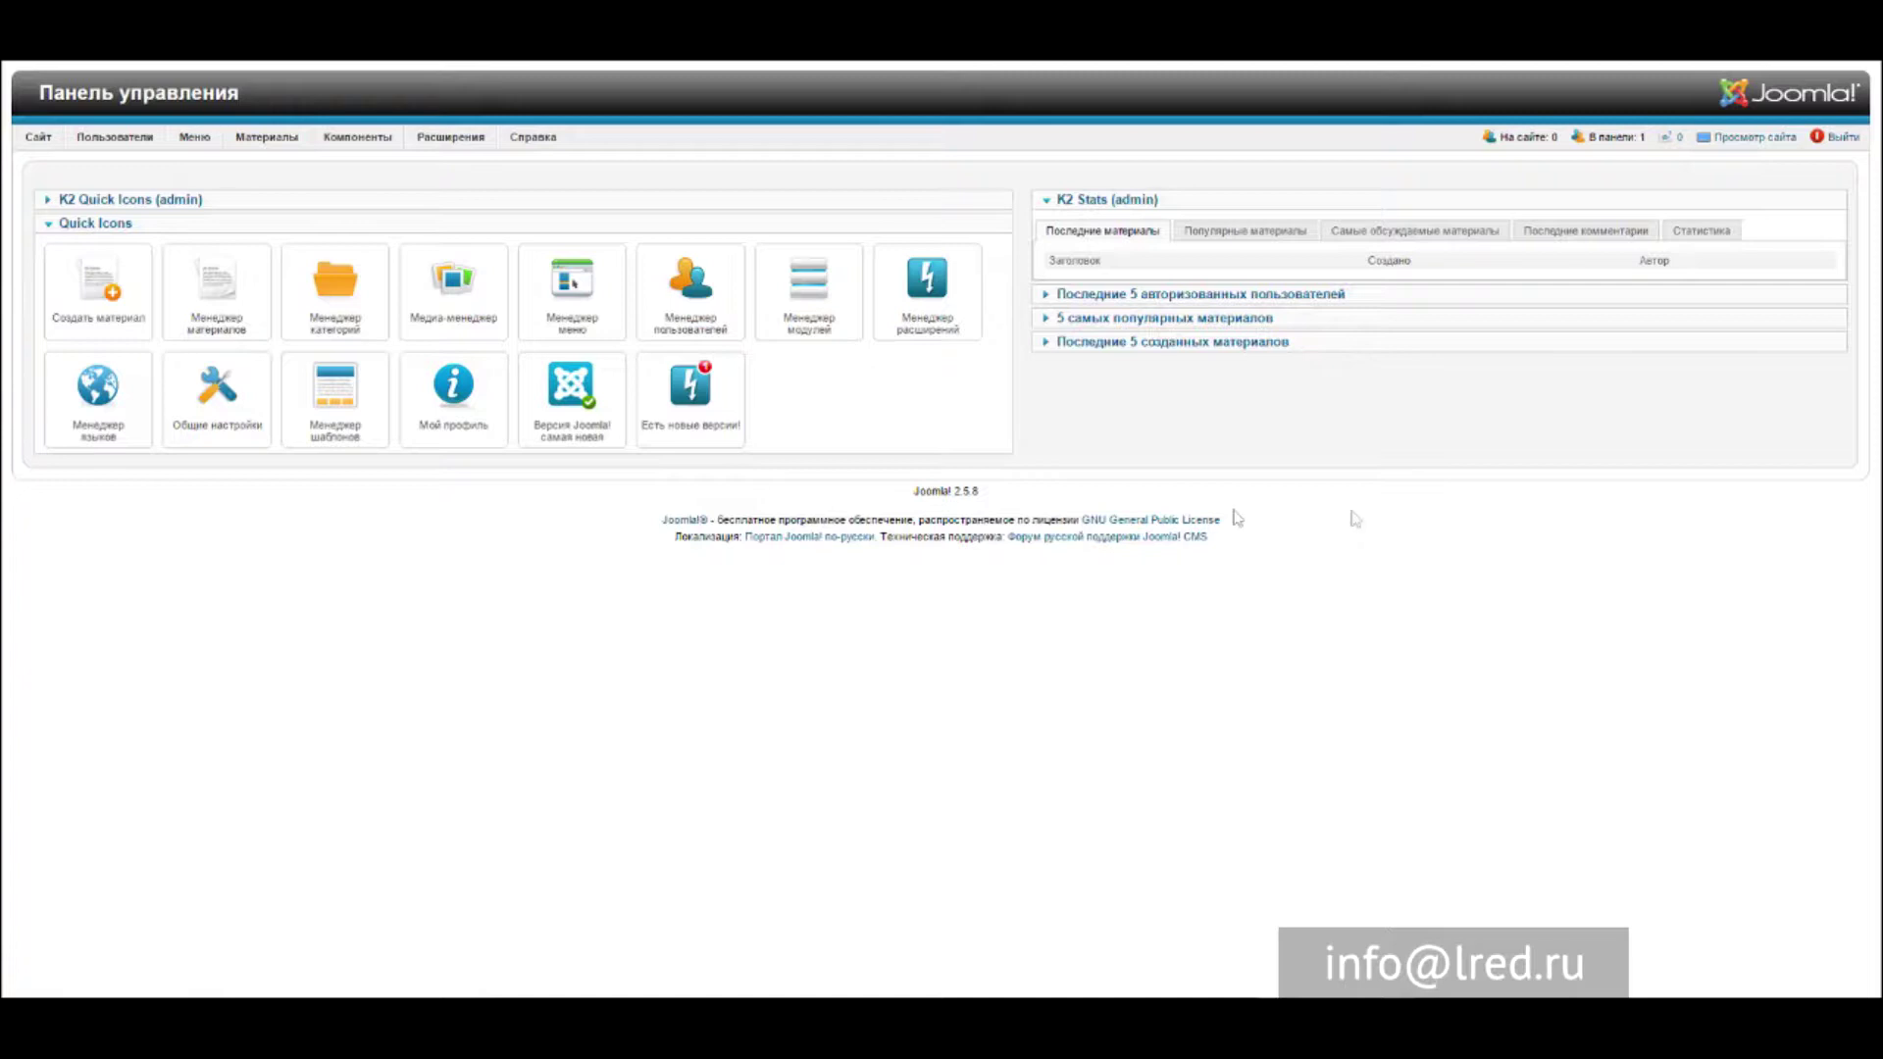
Open the list of items in Главное меню and start creating a new menu item.
{"action": "mouse_move", "coordinate": [206, 199]}
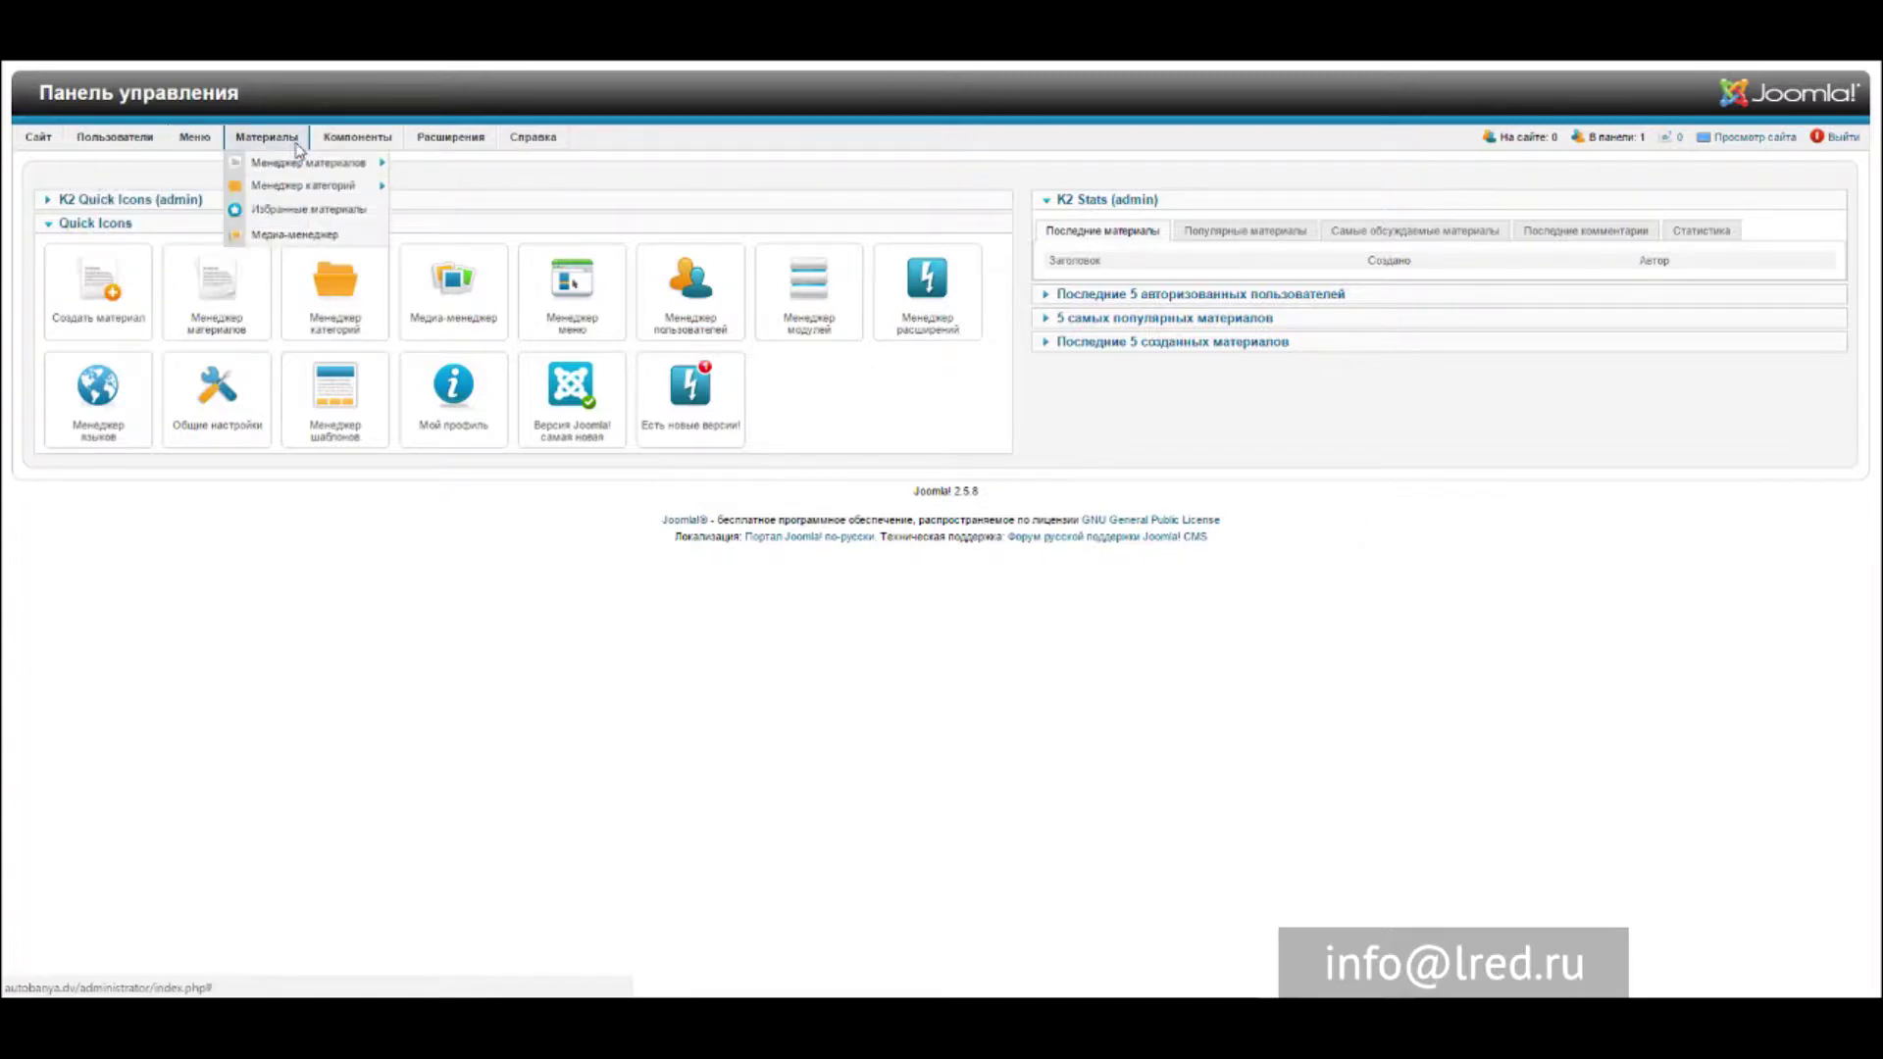
{"action": "mouse_move", "coordinate": [450, 142]}
{"action": "mouse_move", "coordinate": [193, 145]}
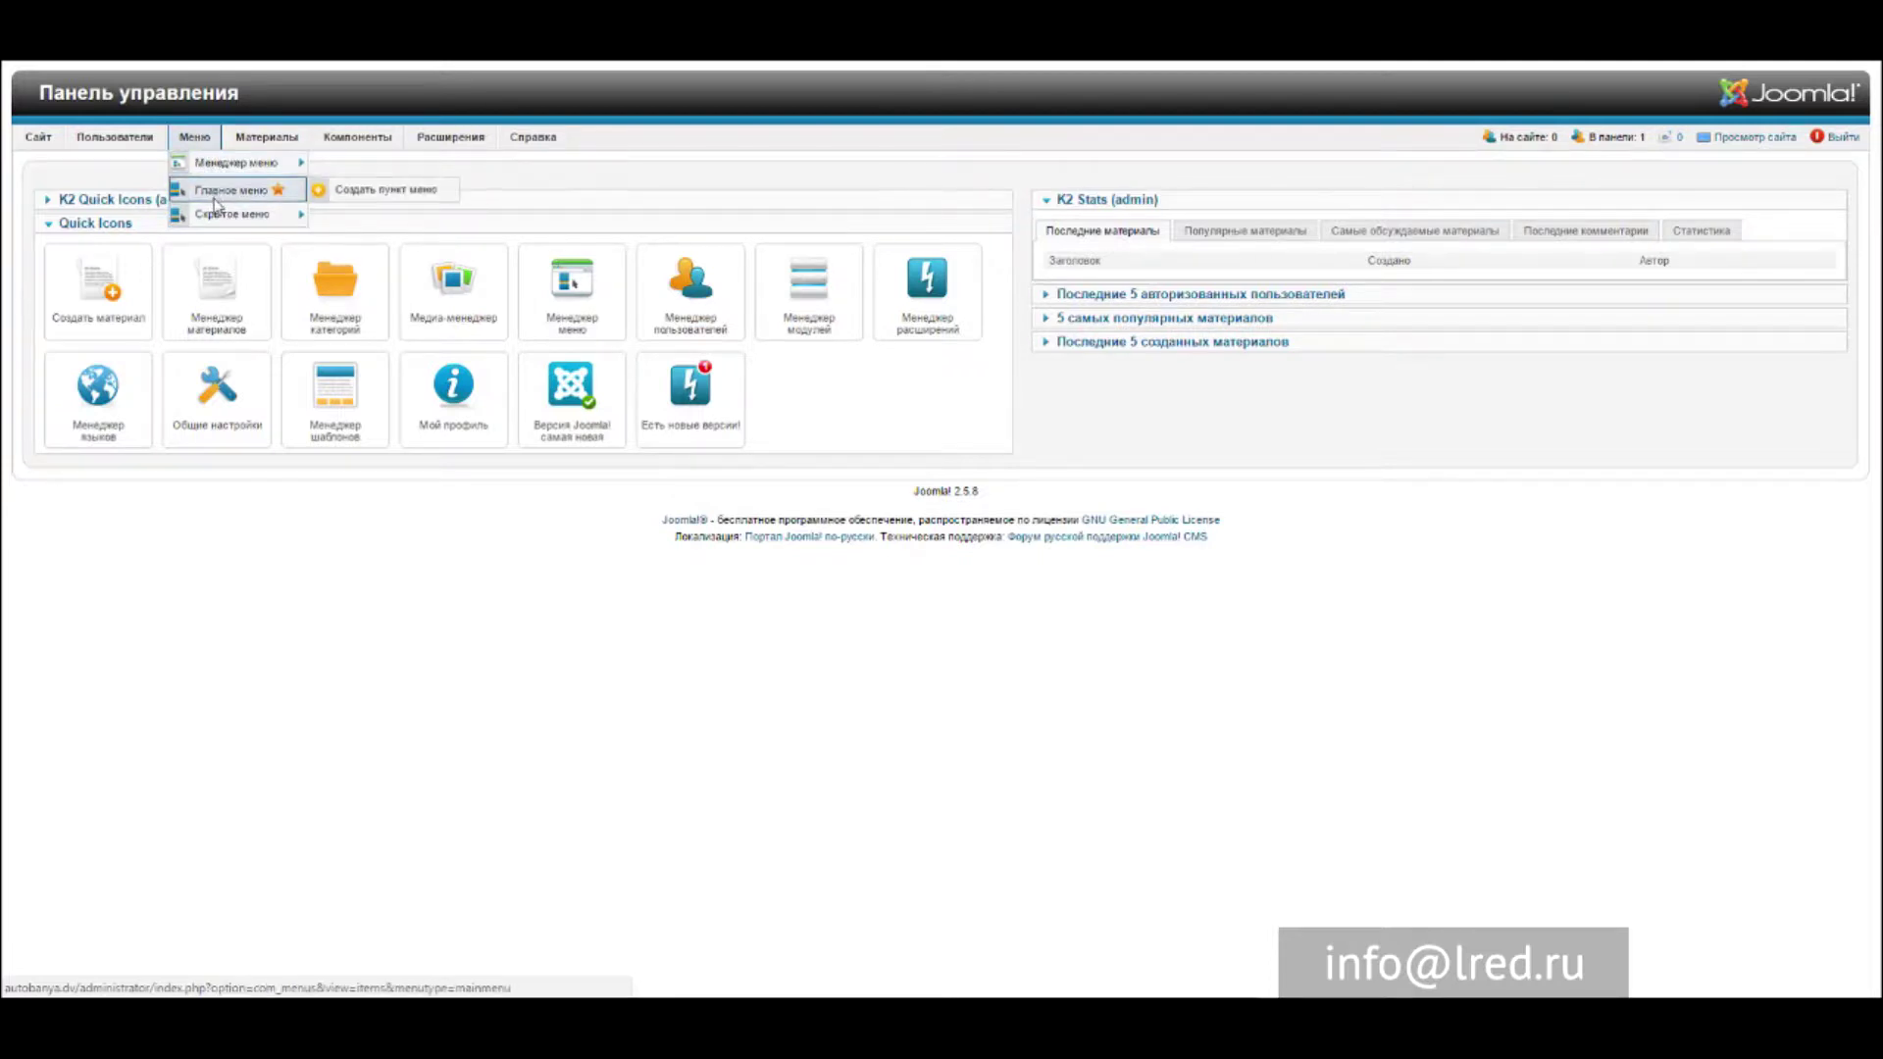
{"action": "left_click", "coordinate": [217, 195]}
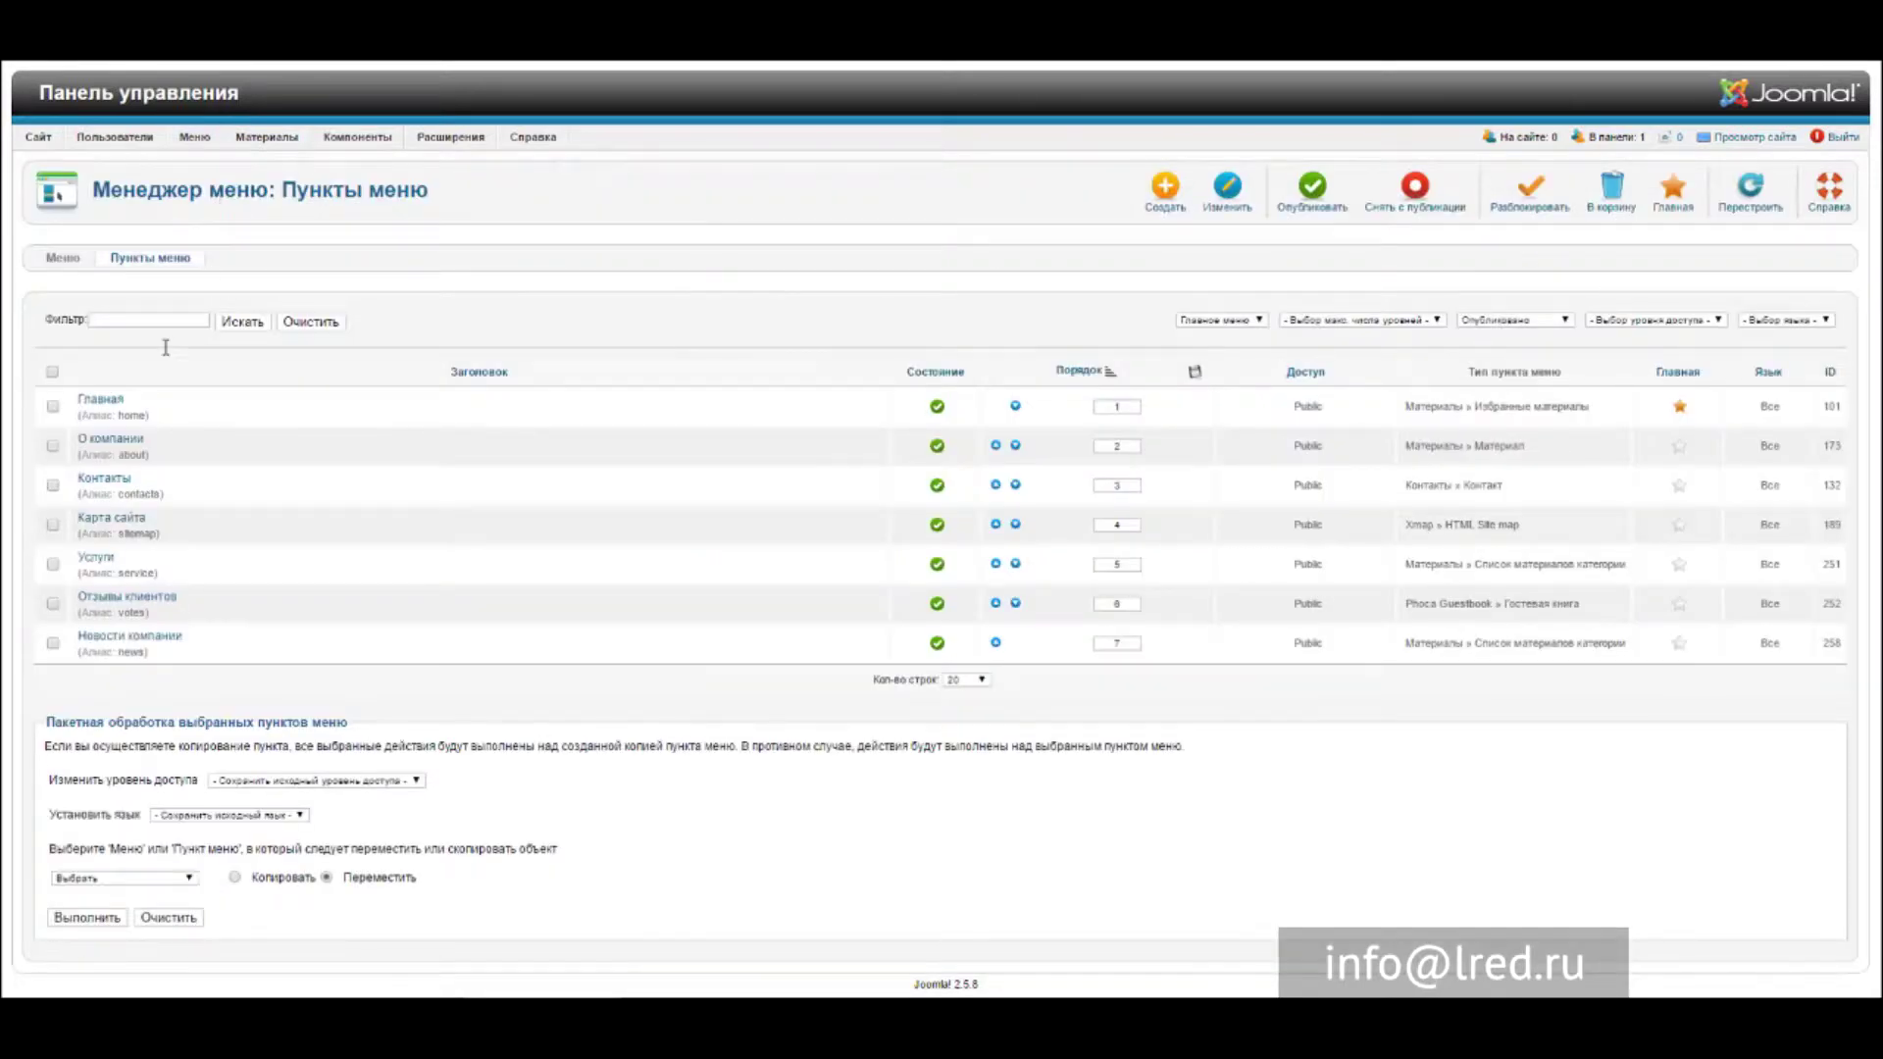
{"action": "left_click_drag", "start_coordinate": [30, 390], "coordinate": [564, 697]}
{"action": "left_click", "coordinate": [564, 704]}
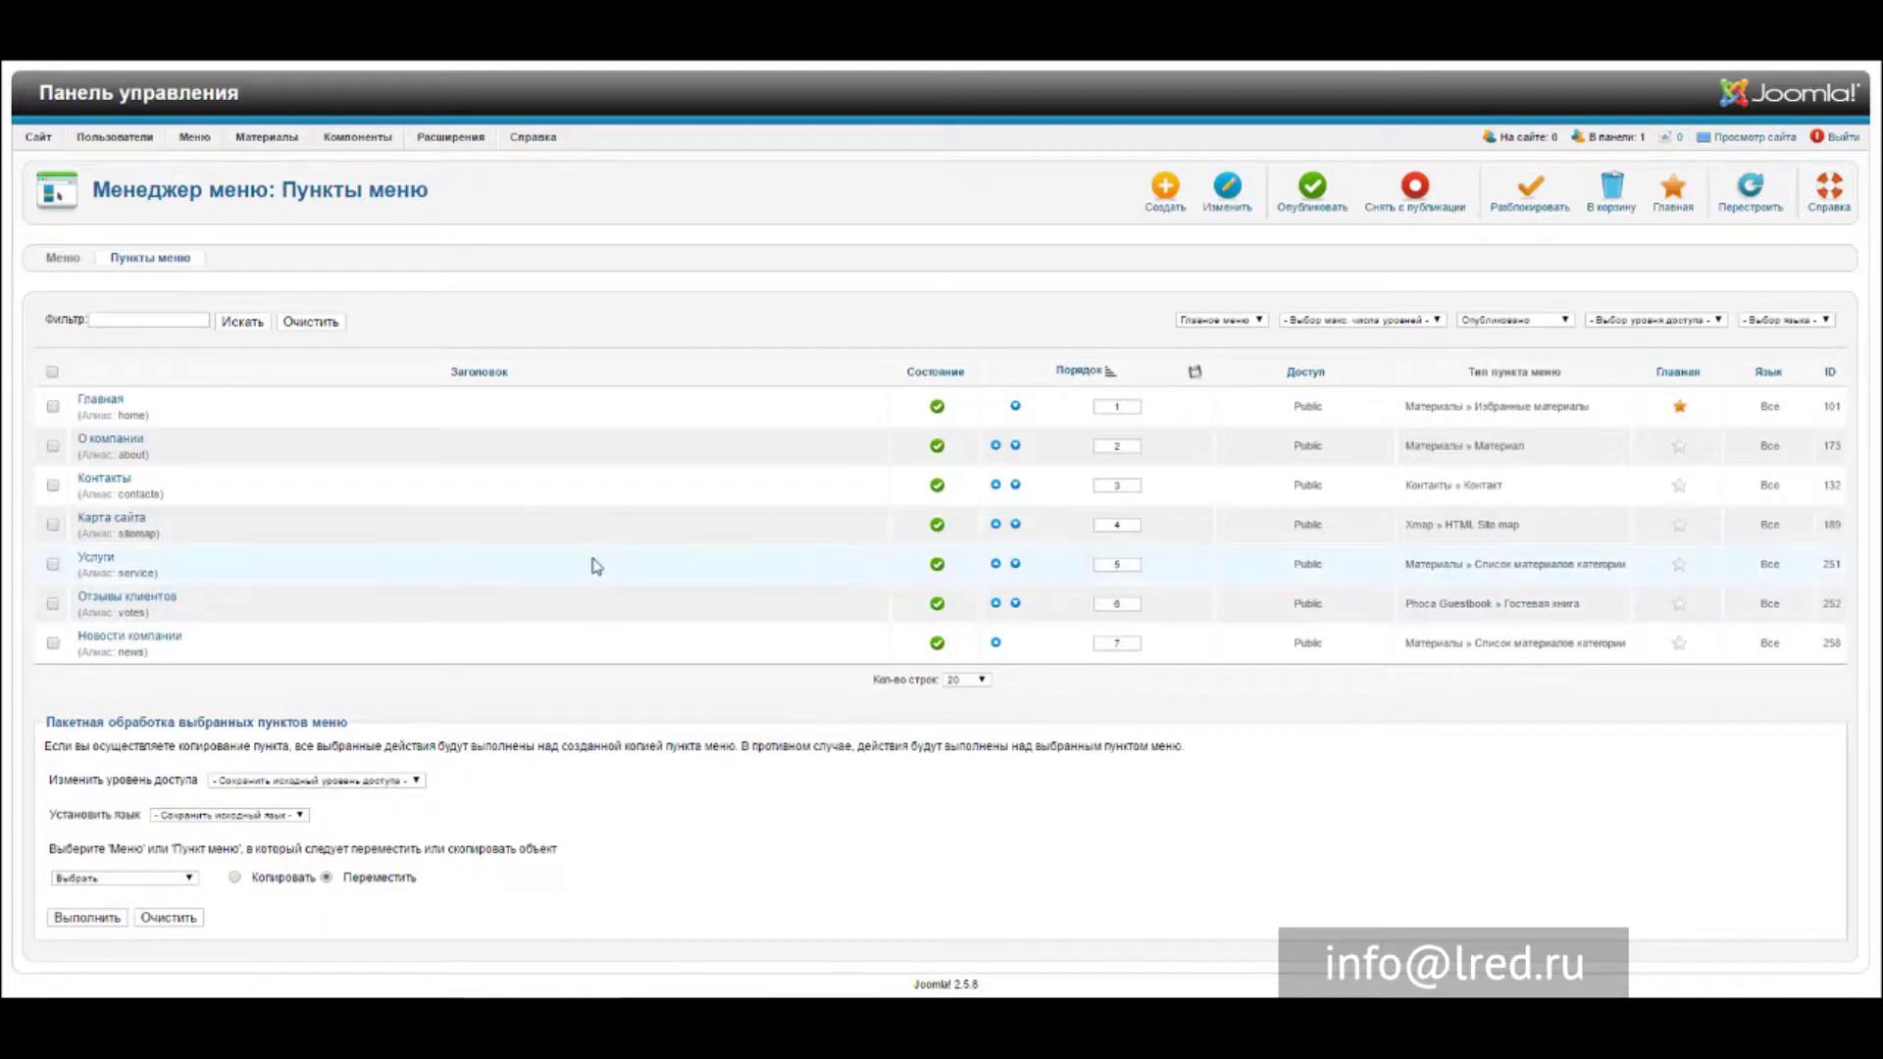
{"action": "left_click", "coordinate": [1180, 203]}
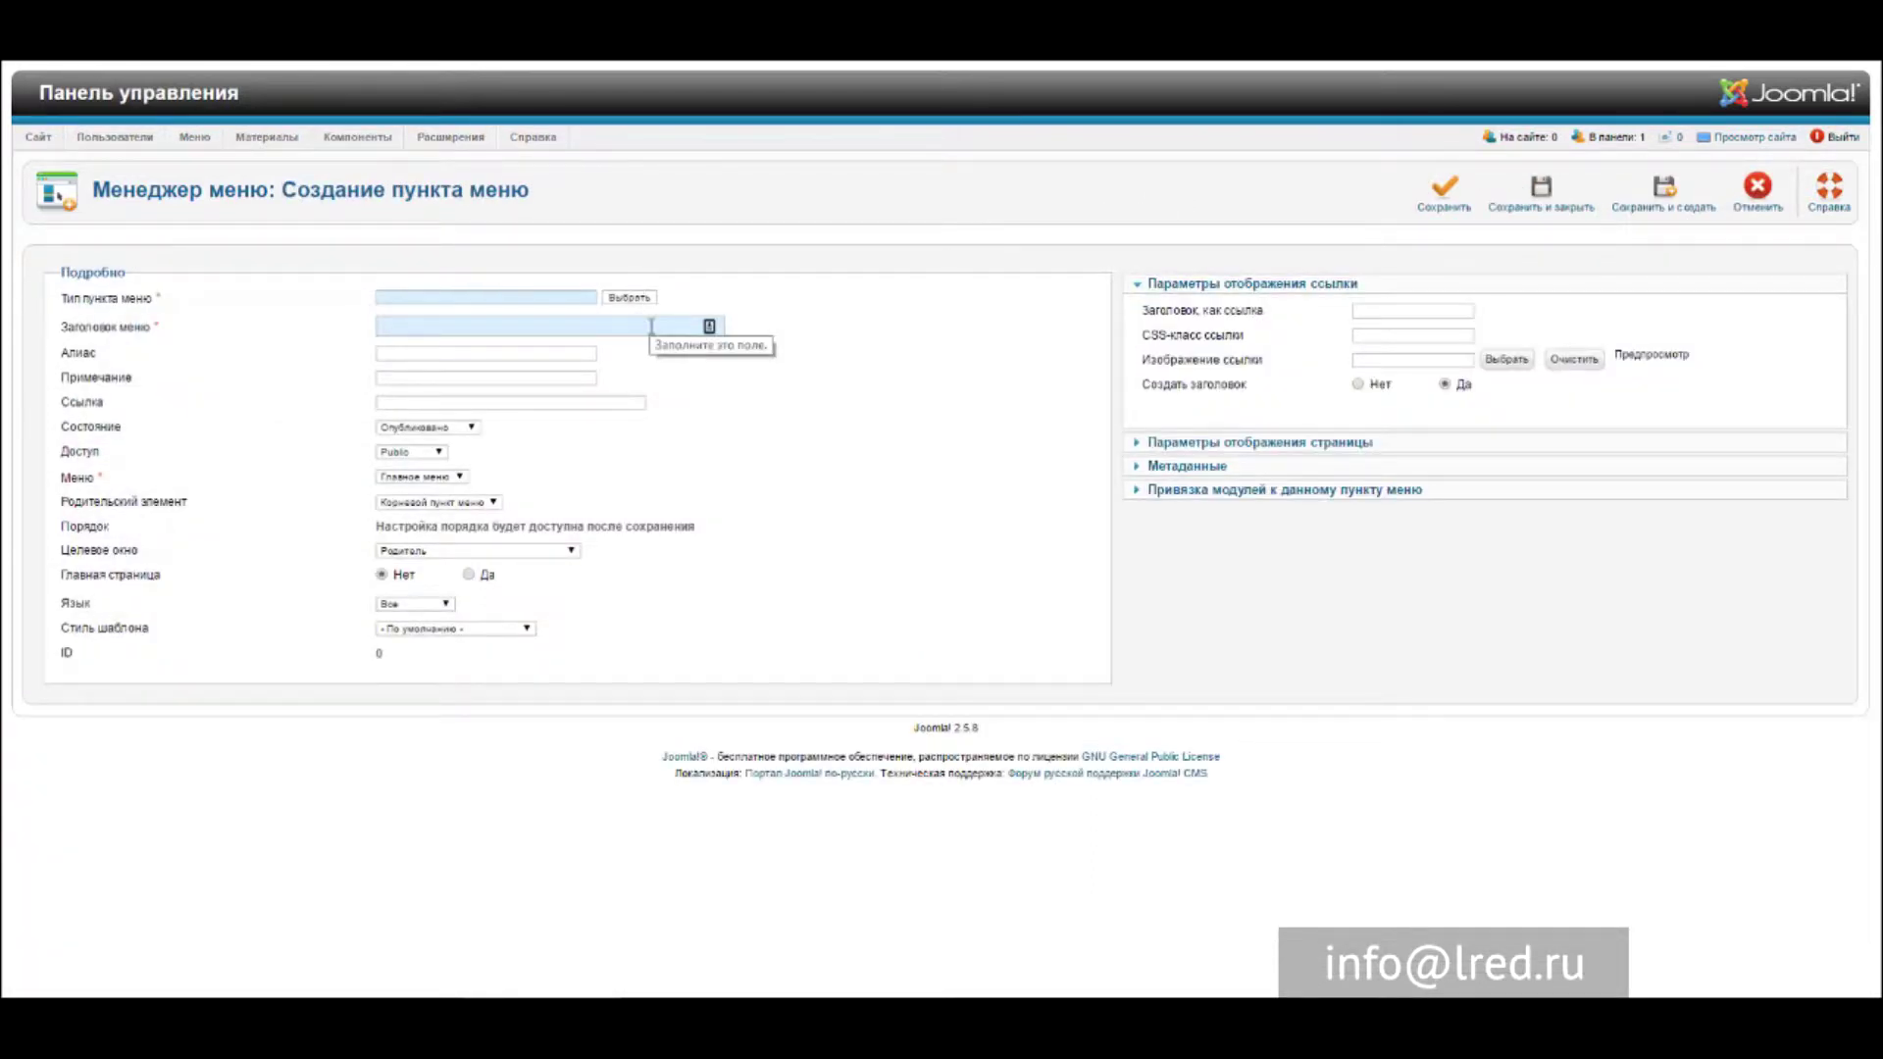
{"action": "left_click", "coordinate": [667, 310]}
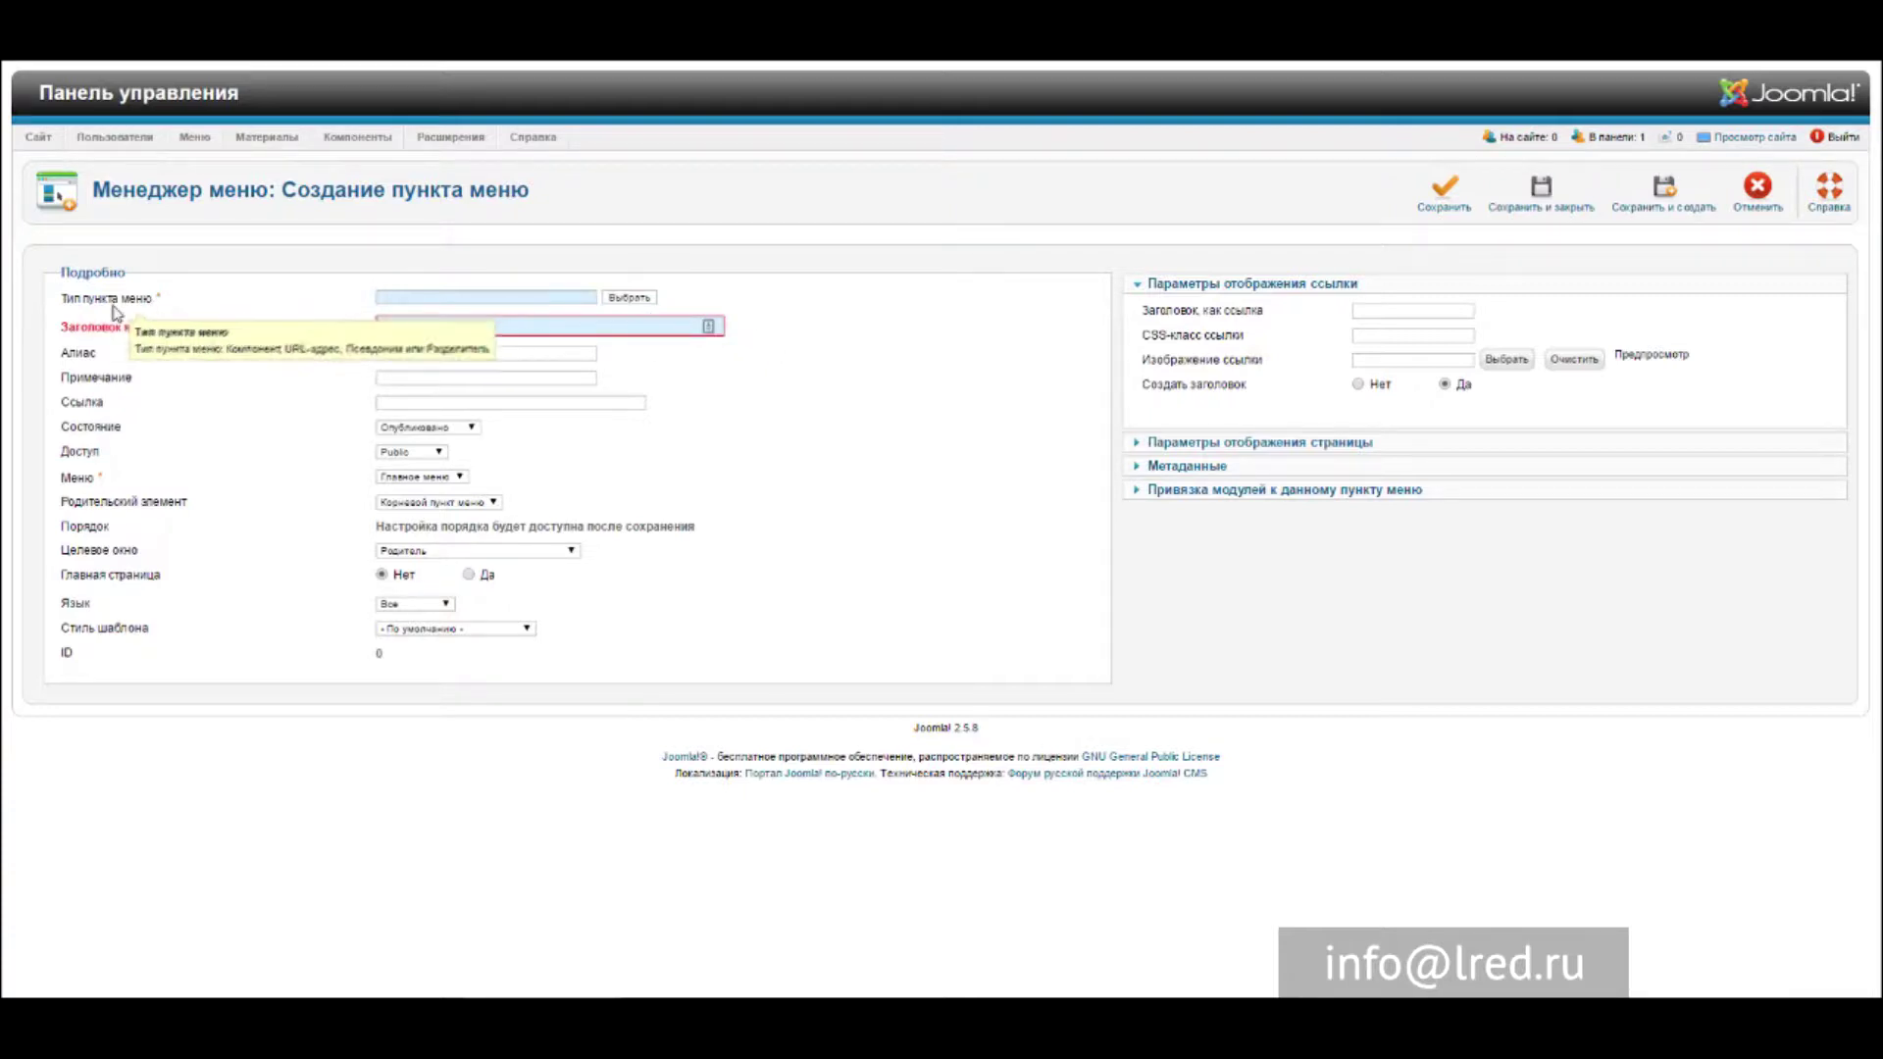
Set the new menu item's type to Материал from the Материалы group.
{"action": "left_click", "coordinate": [631, 302]}
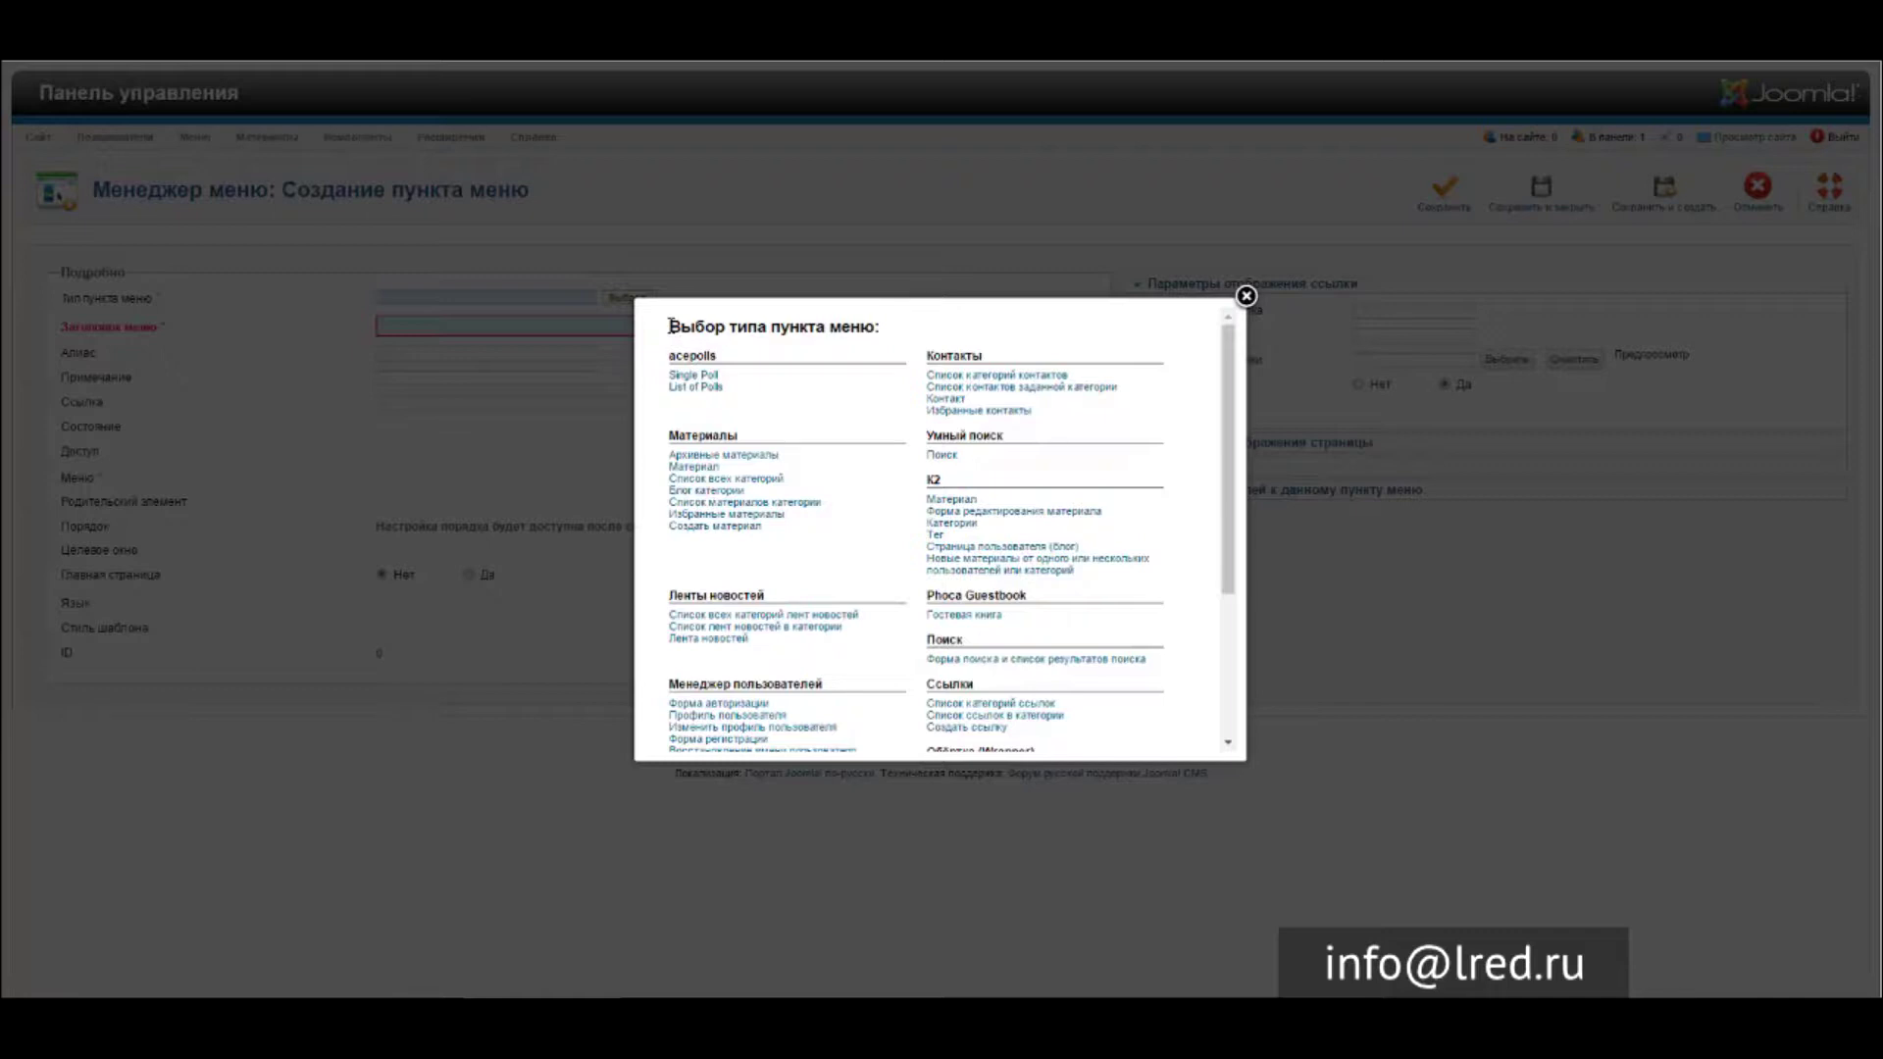
{"action": "left_click_drag", "start_coordinate": [670, 327], "coordinate": [721, 359]}
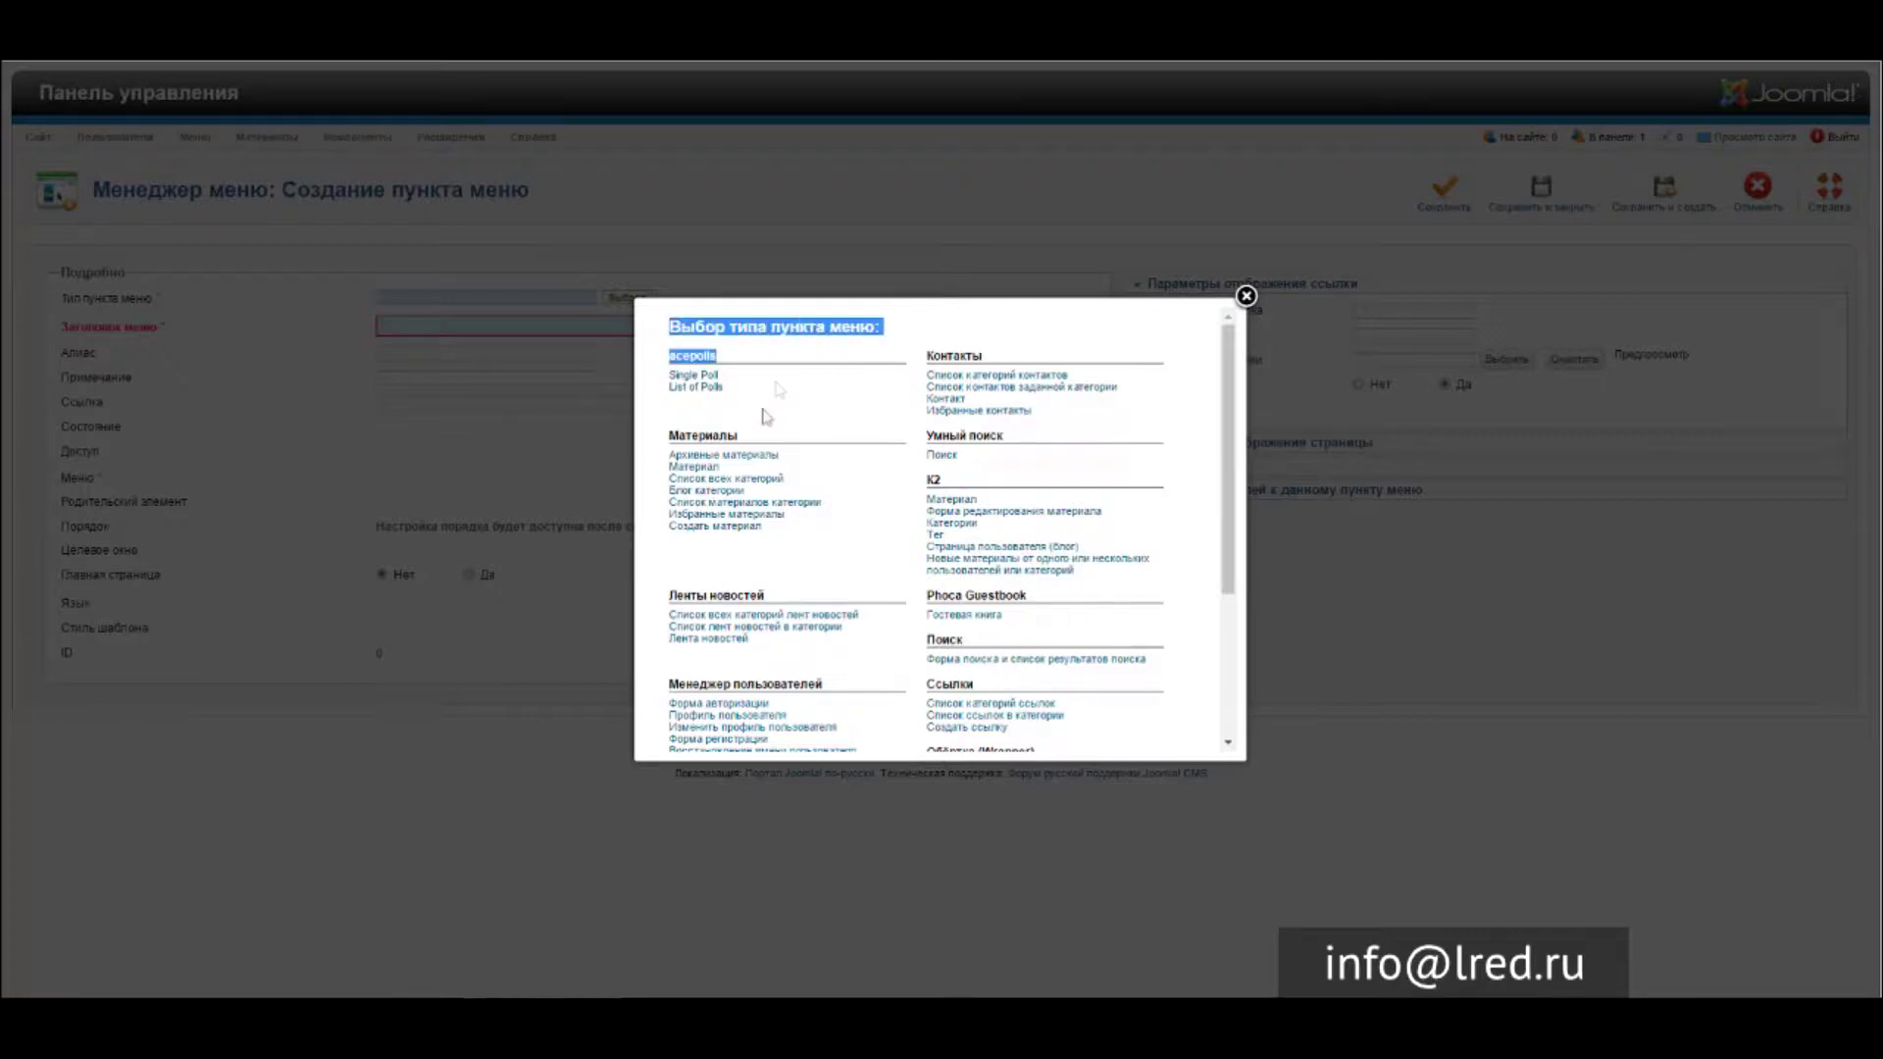
{"action": "left_click", "coordinate": [666, 439]}
{"action": "left_click_drag", "start_coordinate": [670, 326], "coordinate": [745, 461]}
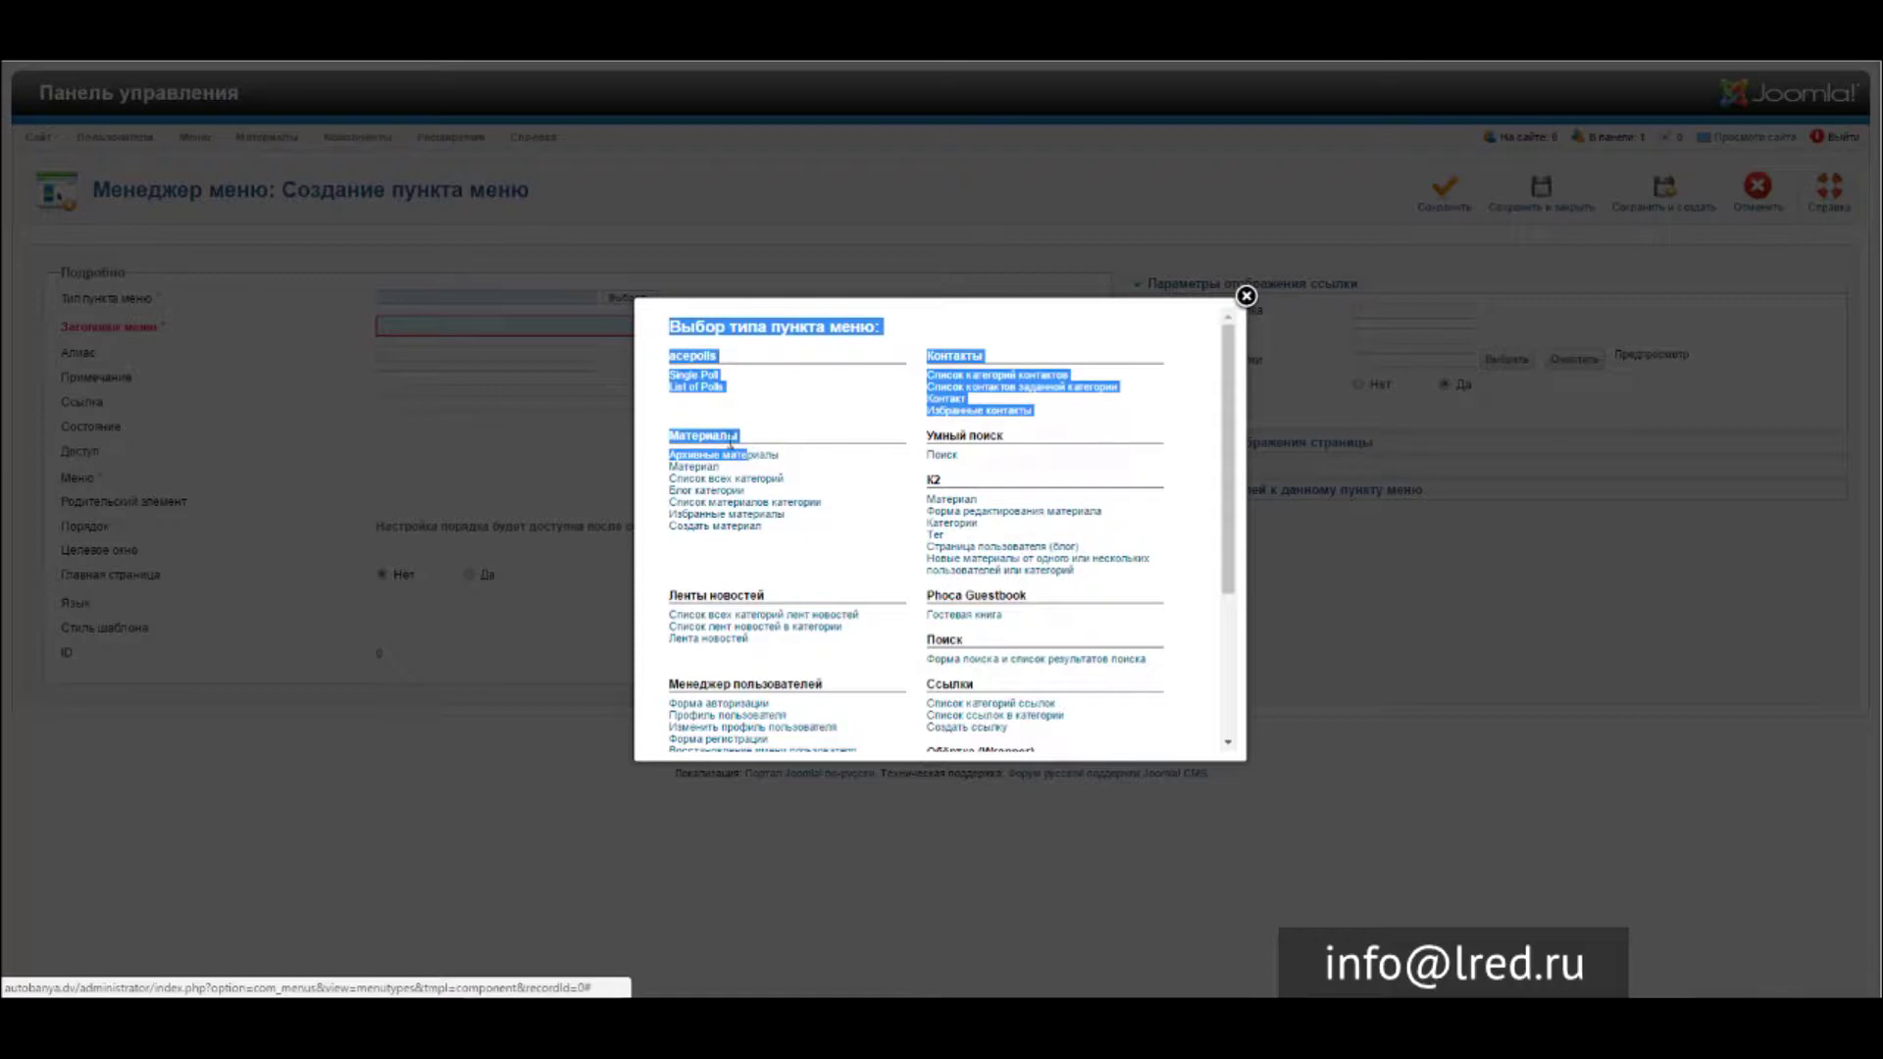
{"action": "left_click", "coordinate": [681, 429]}
{"action": "left_click_drag", "start_coordinate": [672, 432], "coordinate": [761, 526]}
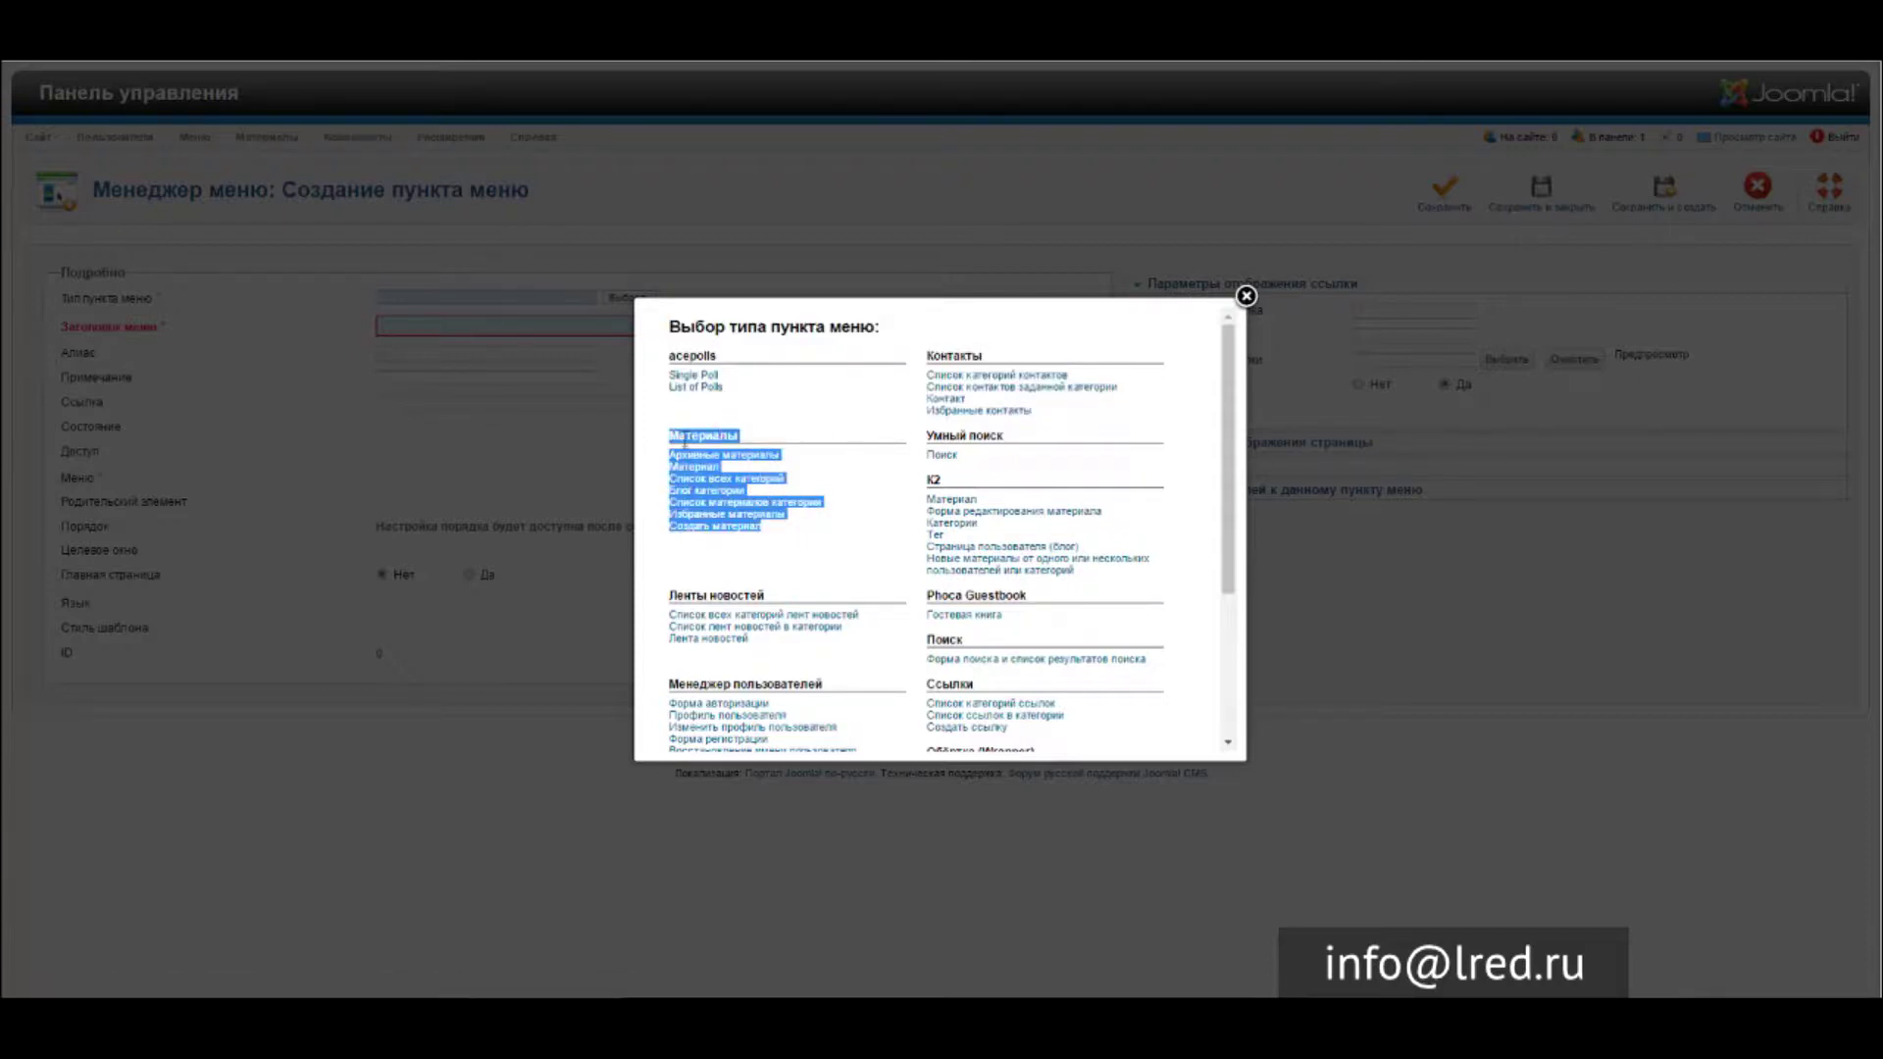
{"action": "left_click", "coordinate": [687, 432]}
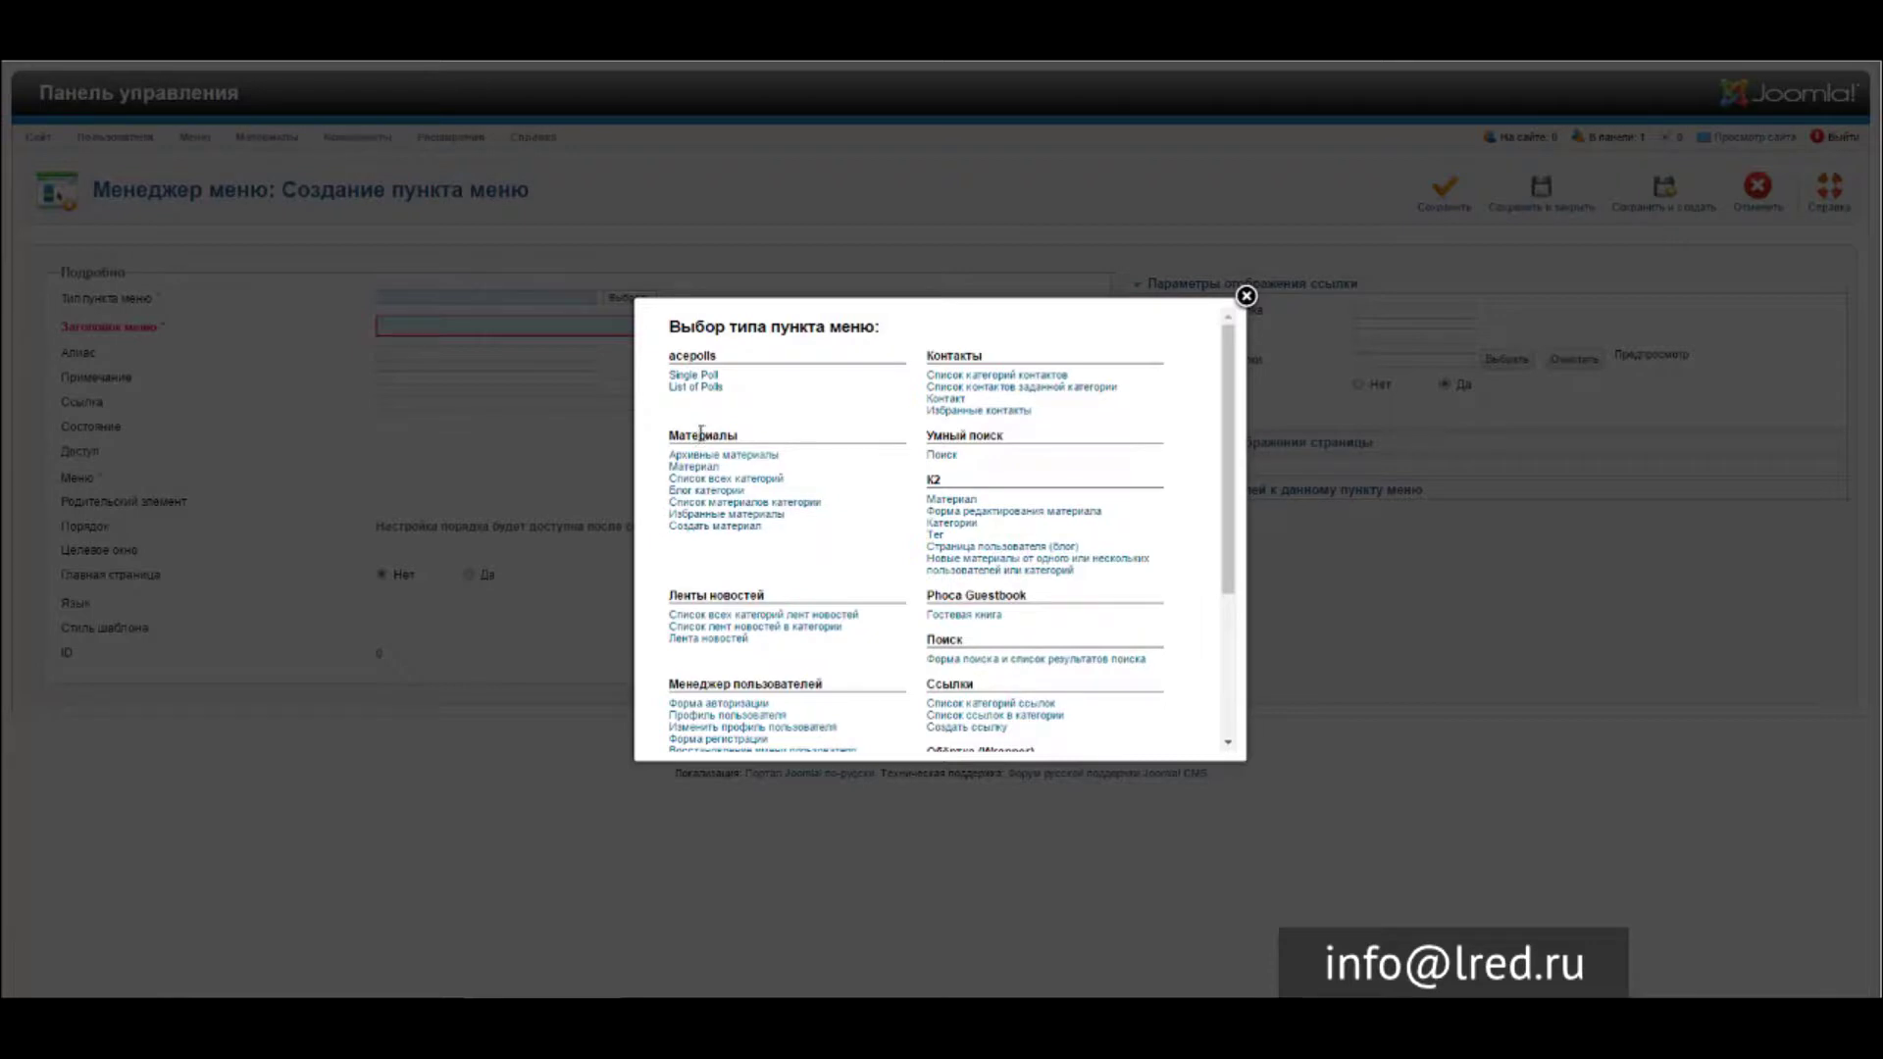
{"action": "mouse_move", "coordinate": [672, 432]}
{"action": "left_mouse_down"}
{"action": "mouse_move", "coordinate": [809, 526]}
{"action": "mouse_move", "coordinate": [768, 436]}
{"action": "mouse_move", "coordinate": [687, 435]}
{"action": "mouse_move", "coordinate": [769, 529]}
{"action": "mouse_move", "coordinate": [726, 437]}
{"action": "mouse_move", "coordinate": [673, 432]}
{"action": "left_mouse_up"}
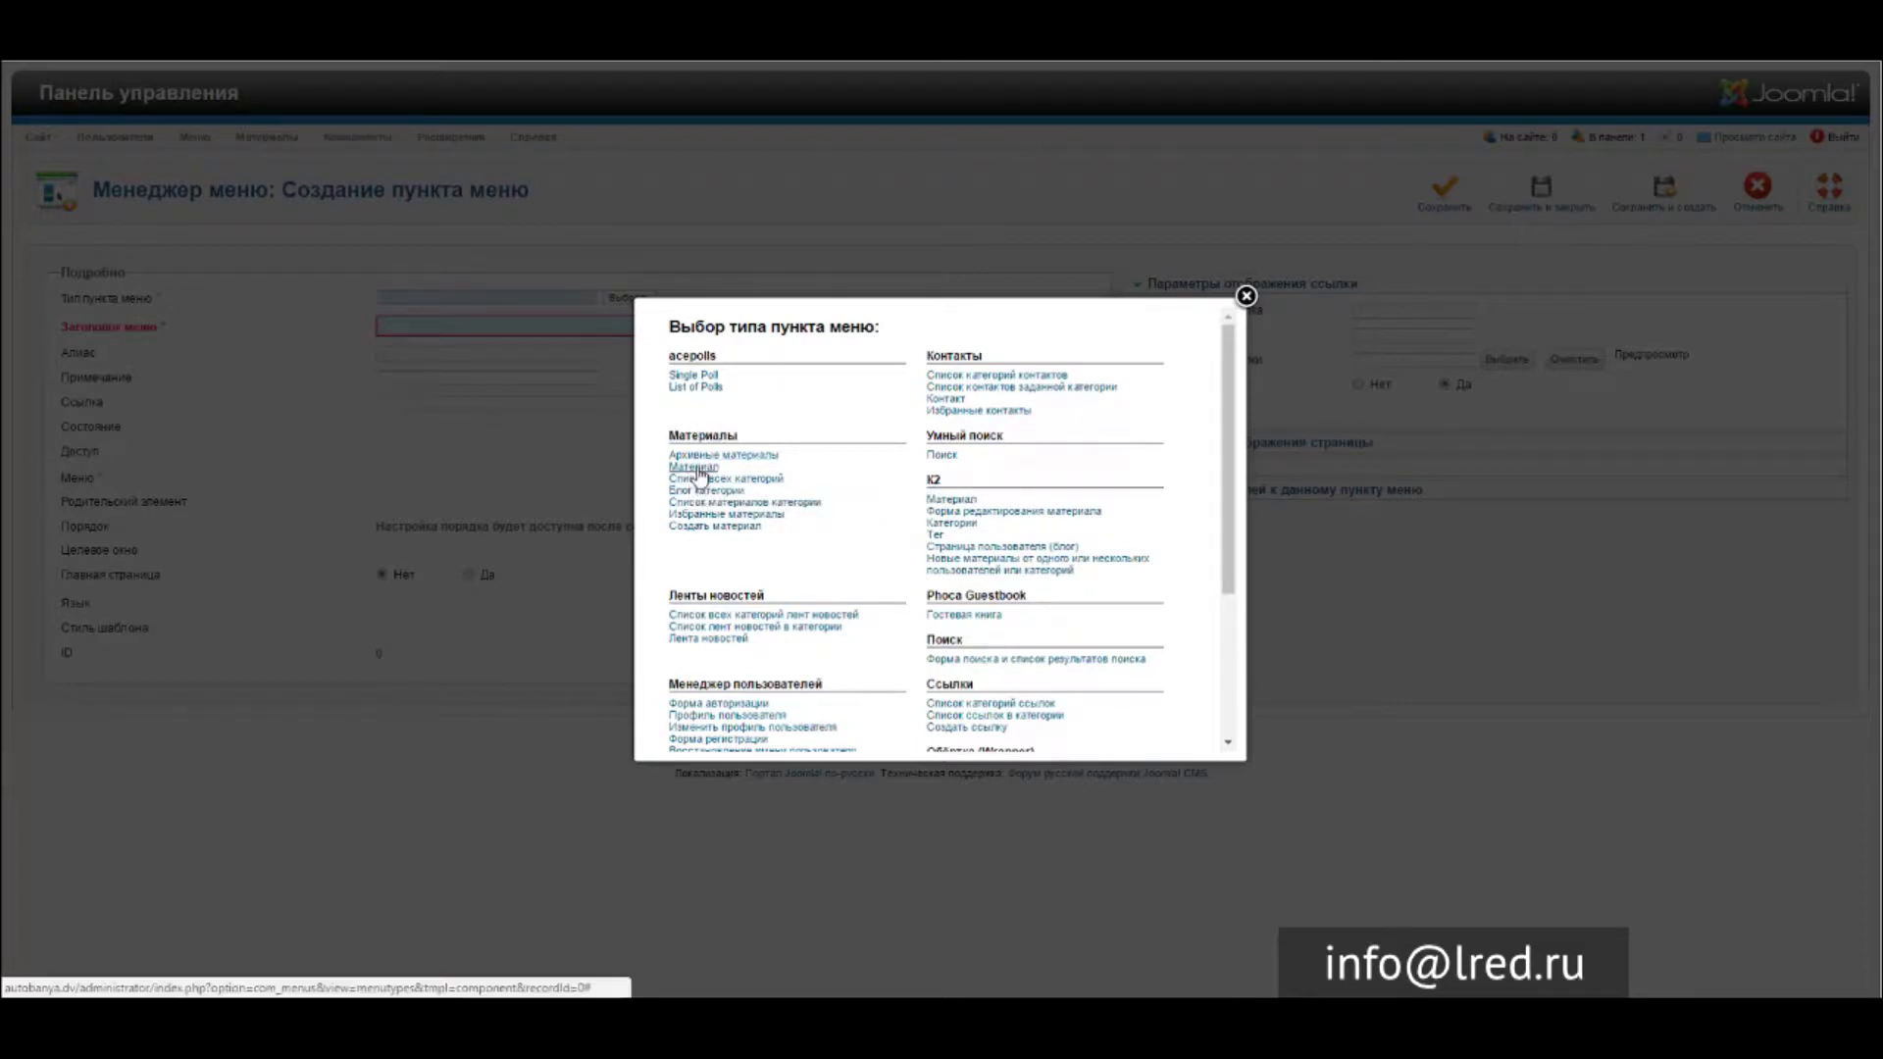
{"action": "left_click", "coordinate": [699, 479]}
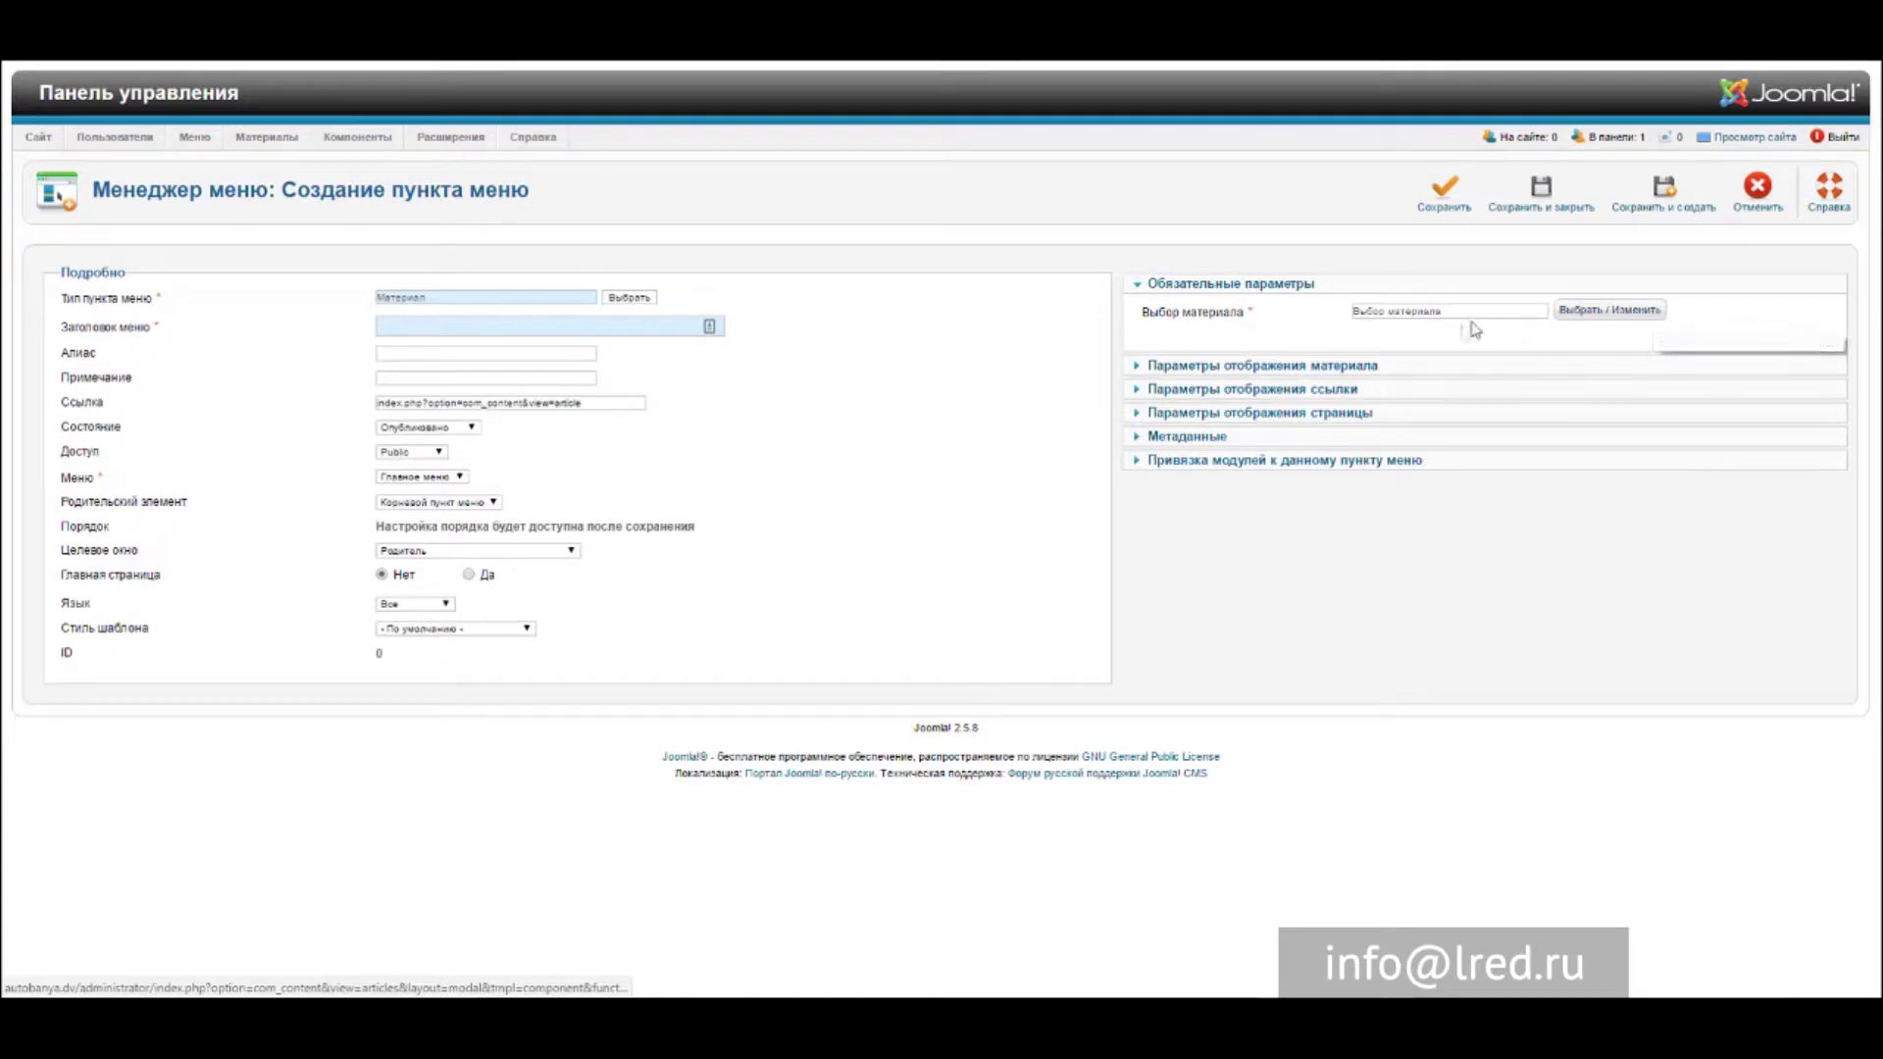
Link the menu item to the article Фотогалерея, using the title Фотогалерея and the alias gallery.
{"action": "left_click", "coordinate": [1620, 312]}
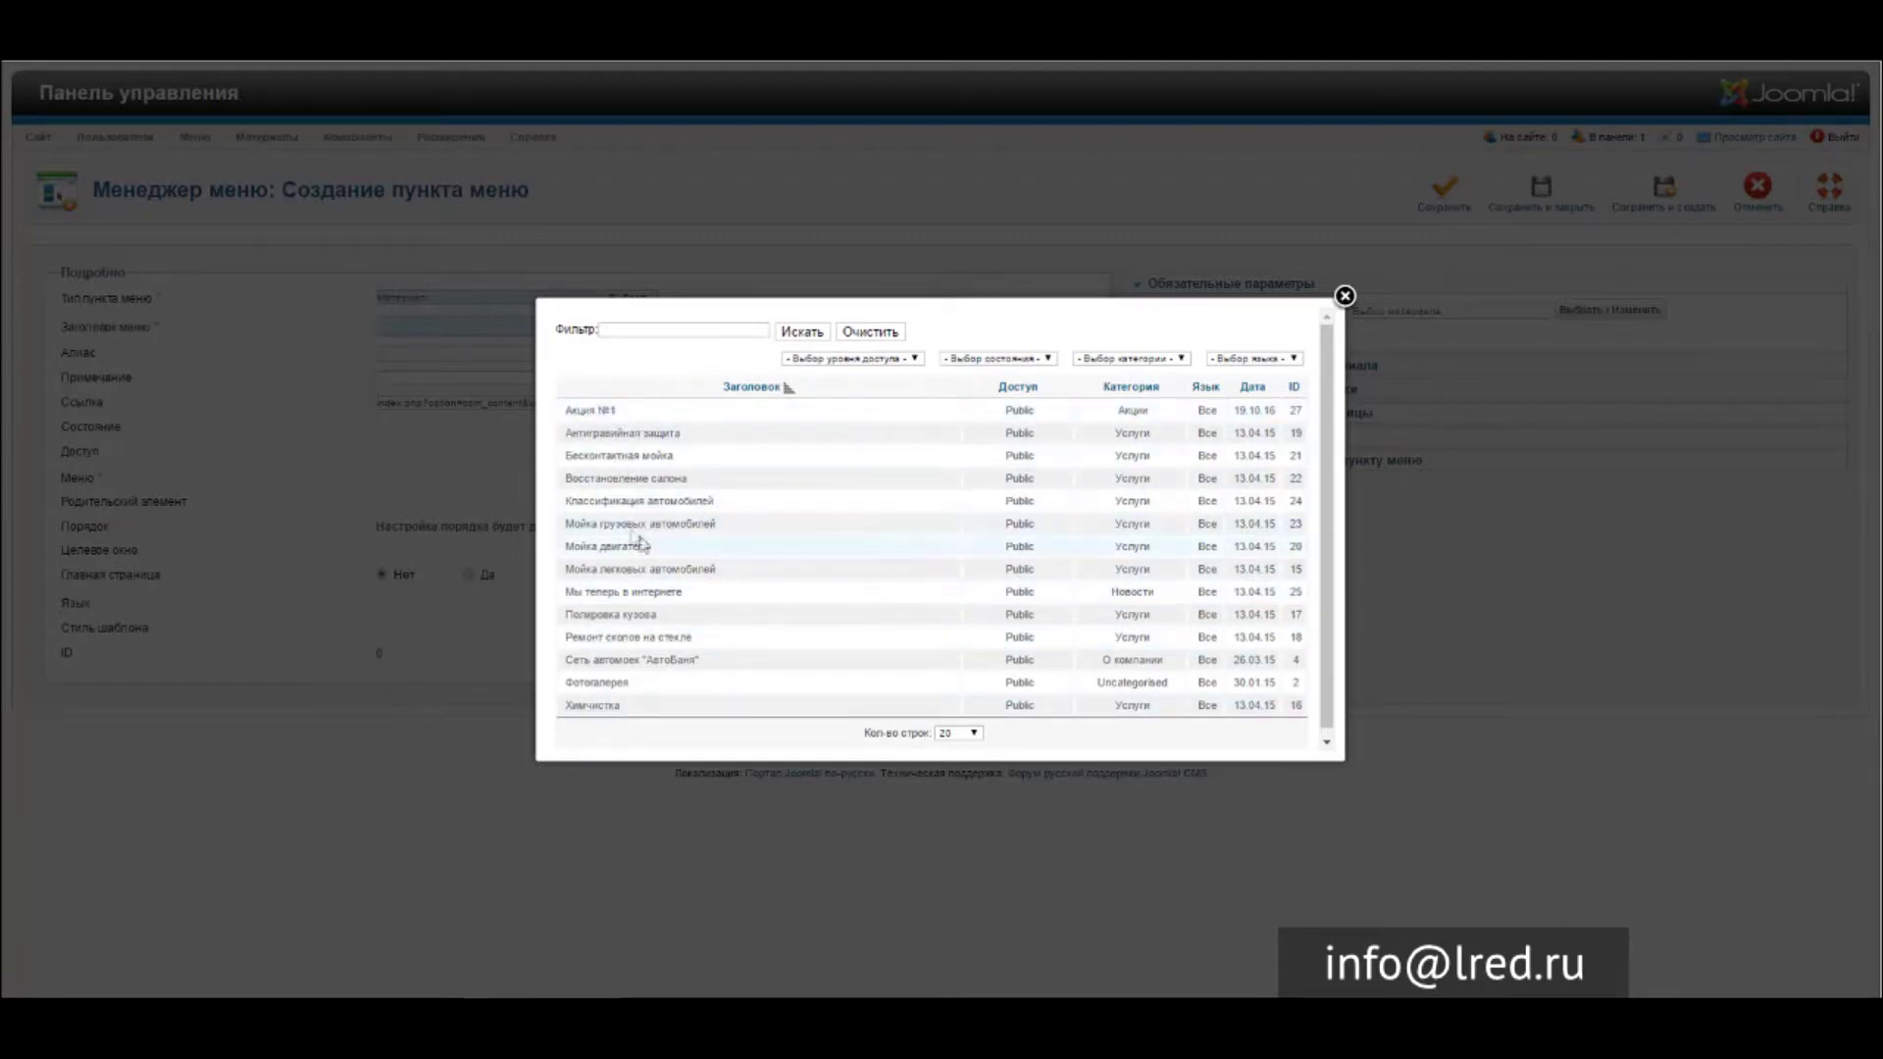
{"action": "scroll", "coordinate": [612, 683], "scroll_direction": "down", "scroll_amount": 1}
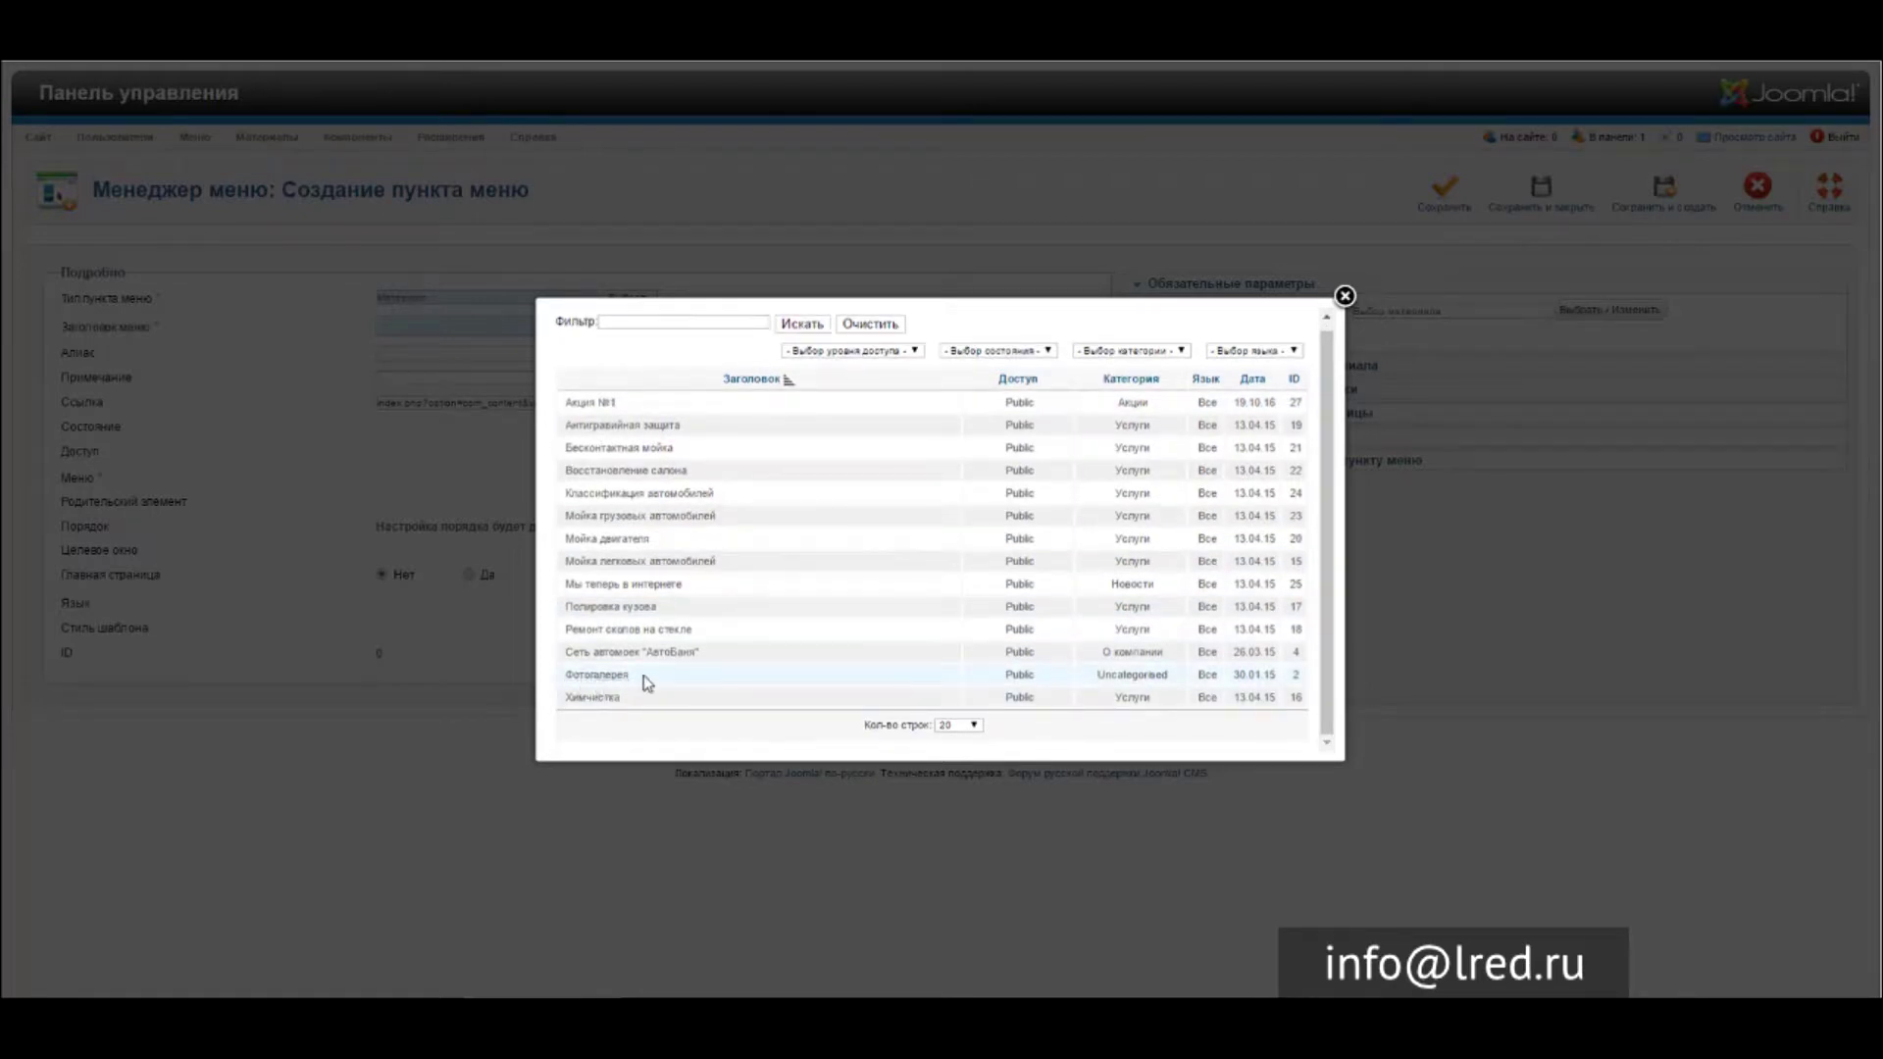
{"action": "left_click", "coordinate": [587, 676]}
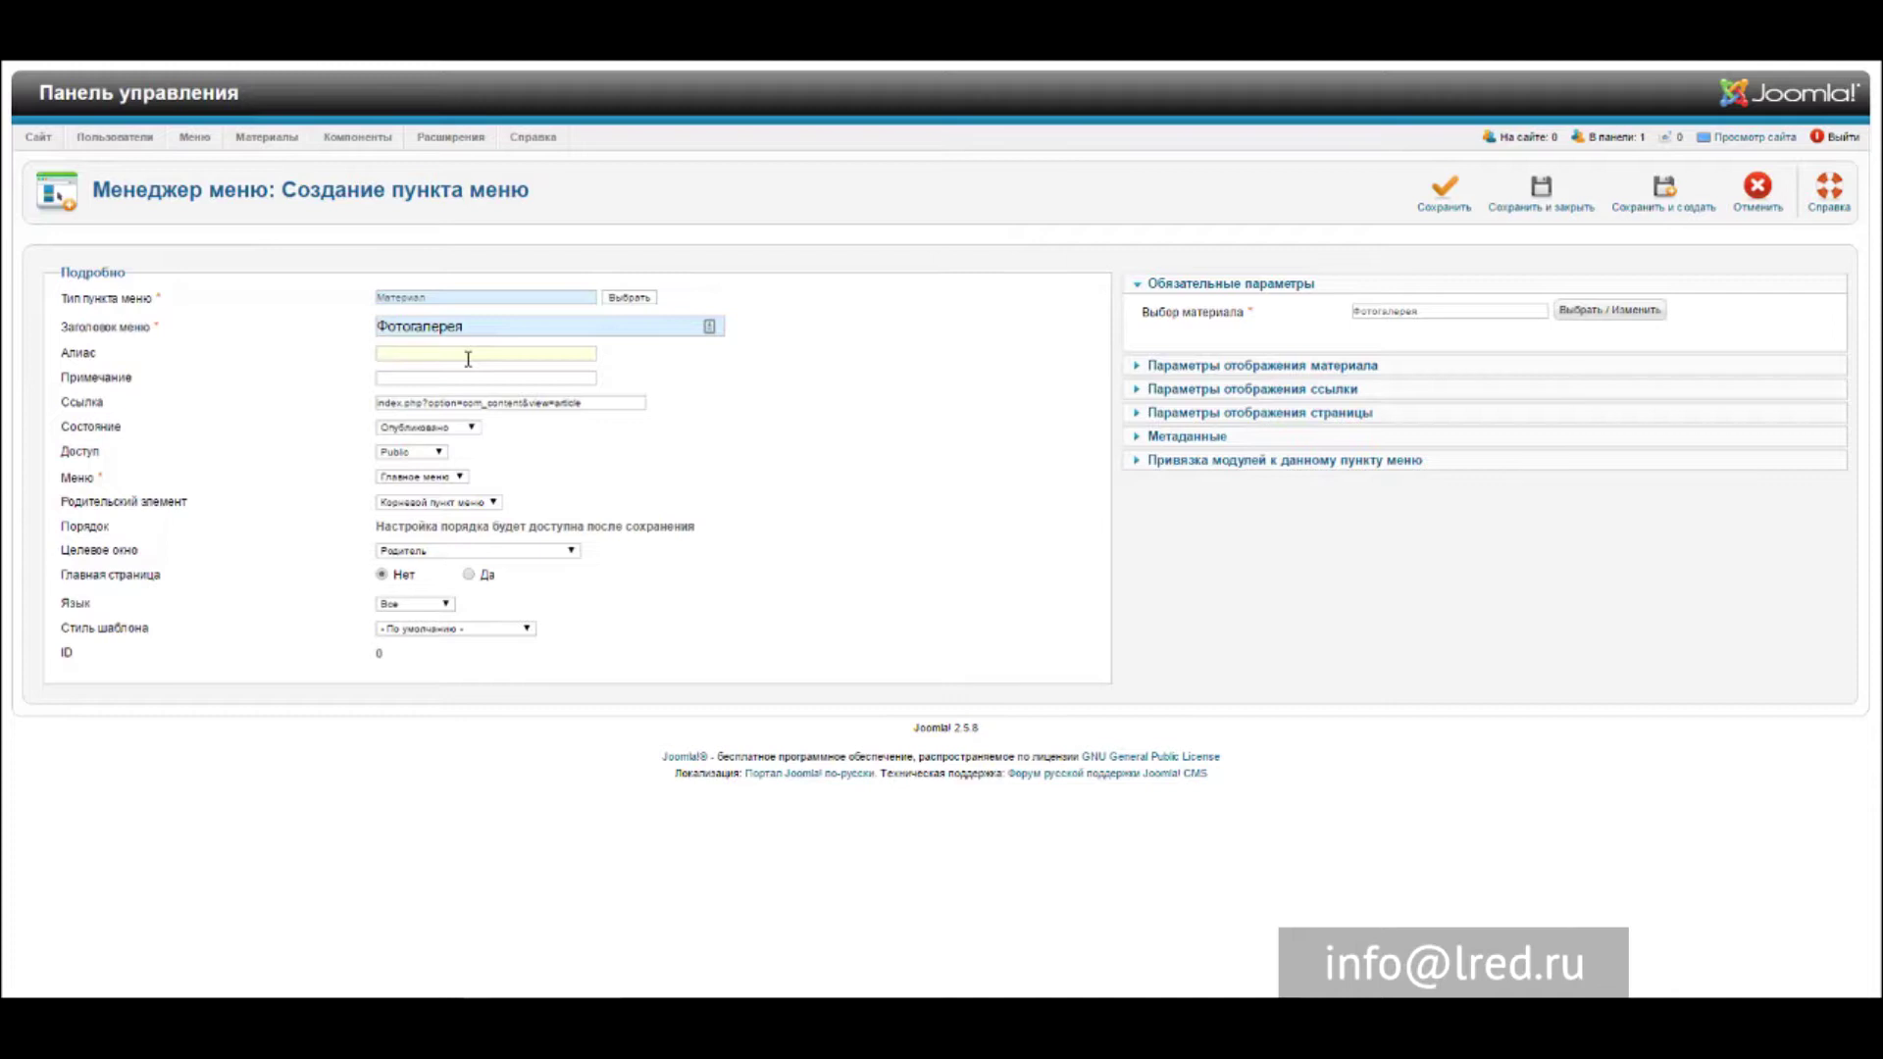
{"action": "left_click", "coordinate": [412, 352]}
Change the menu item's type to Блог категории.
{"action": "left_click", "coordinate": [627, 304]}
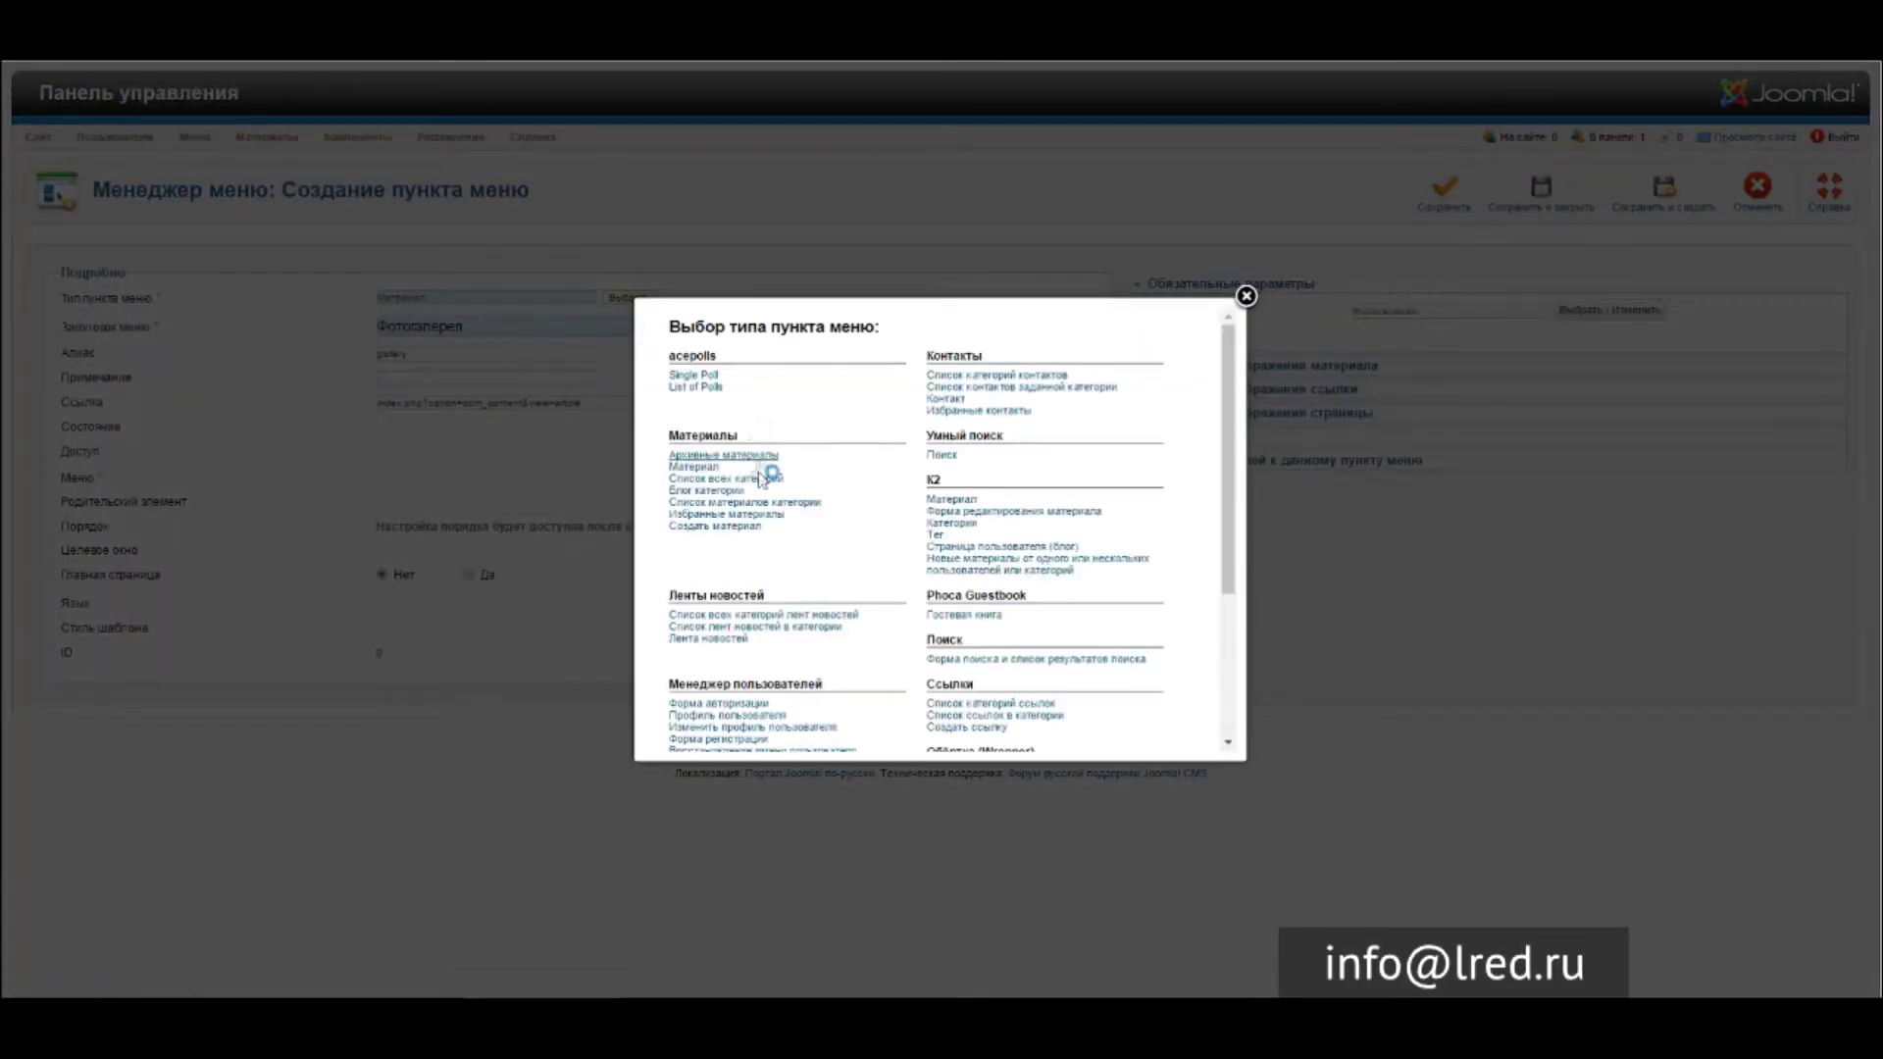
{"action": "left_click", "coordinate": [731, 497]}
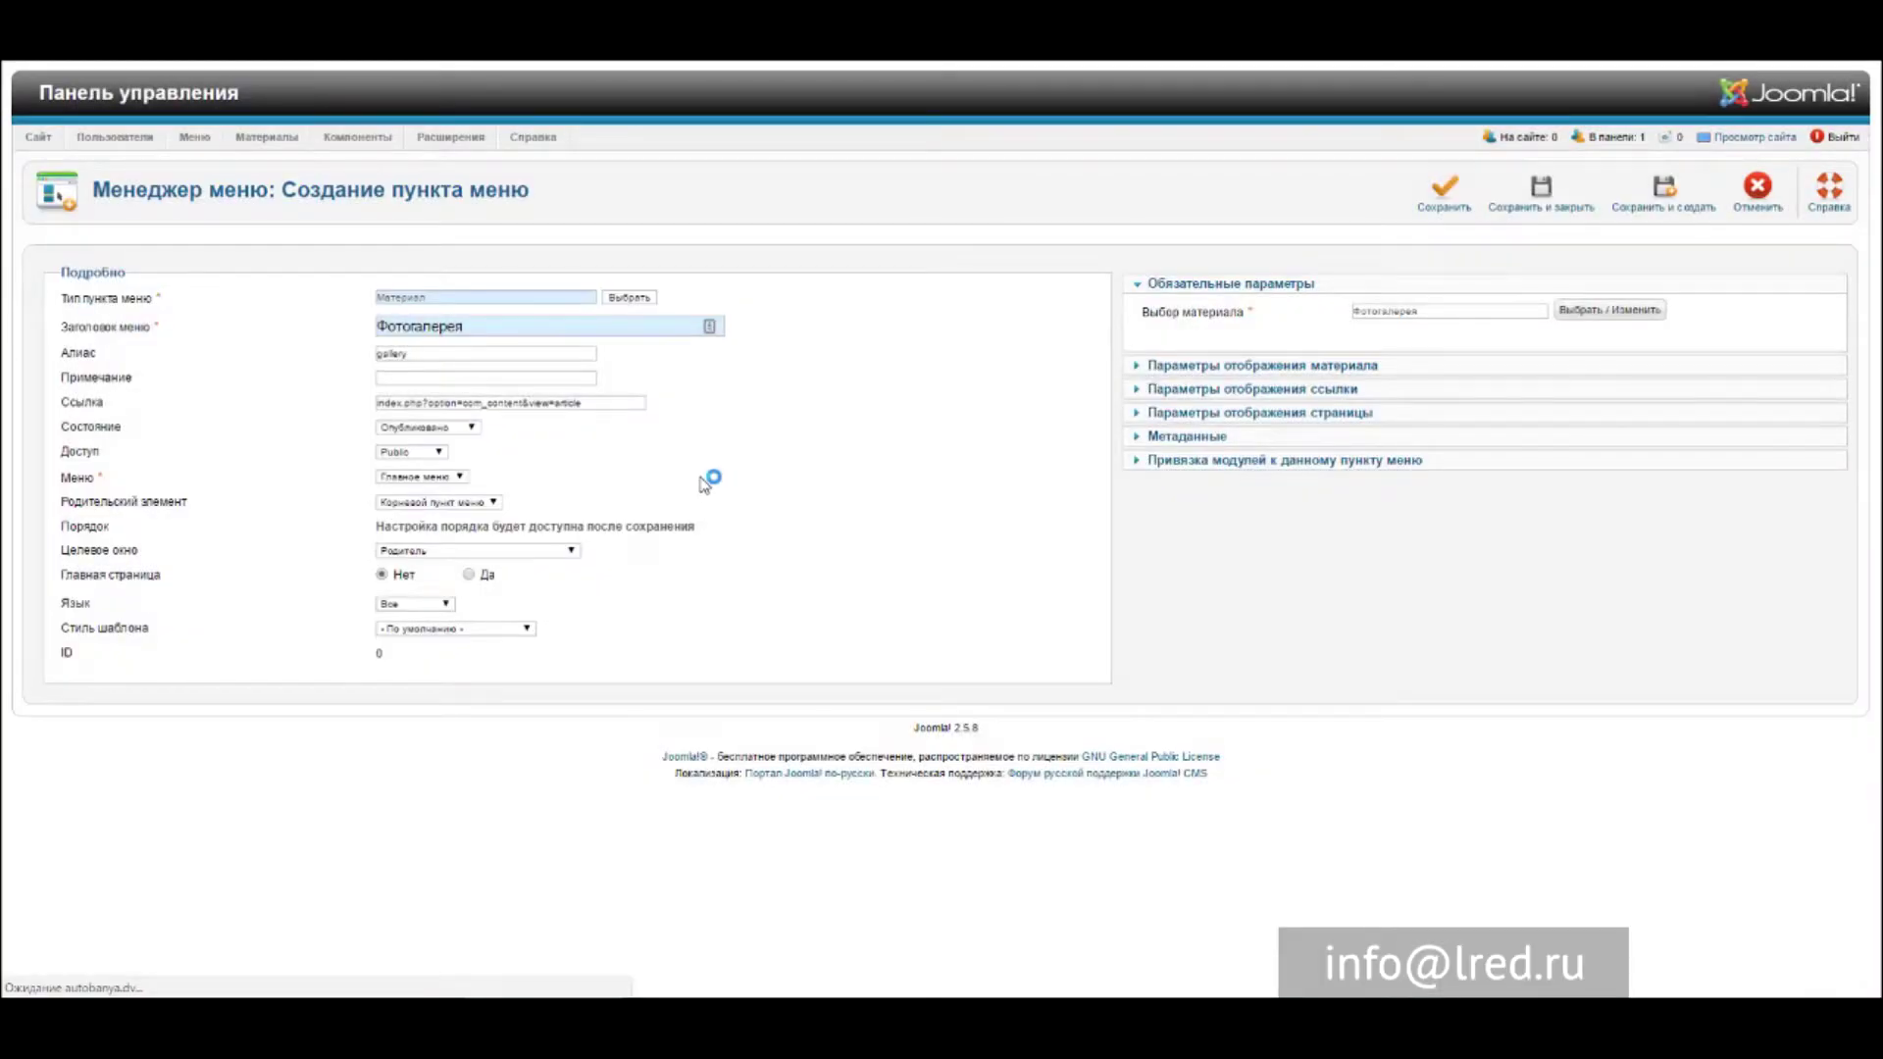
{"action": "left_click", "coordinate": [521, 327]}
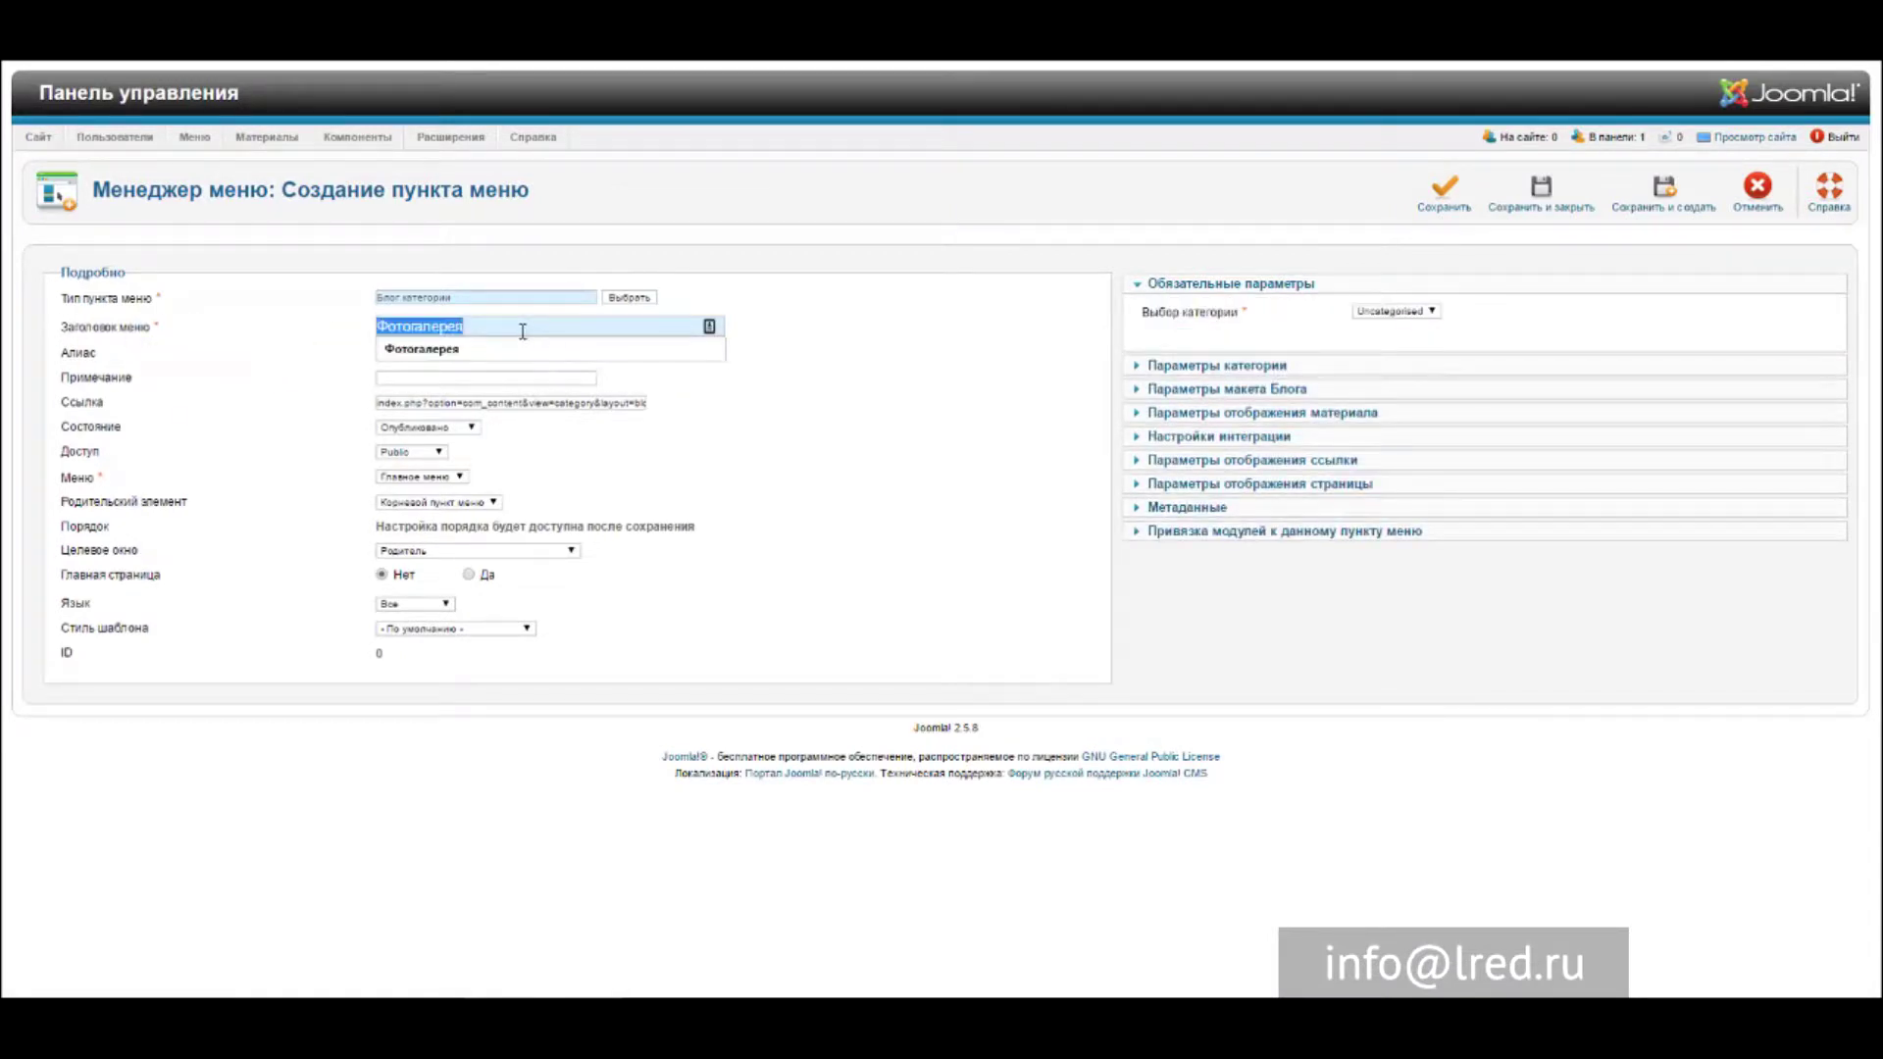
{"action": "left_click", "coordinate": [421, 355]}
{"action": "type", "text": "gallery"}
{"action": "left_click", "coordinate": [845, 394]}
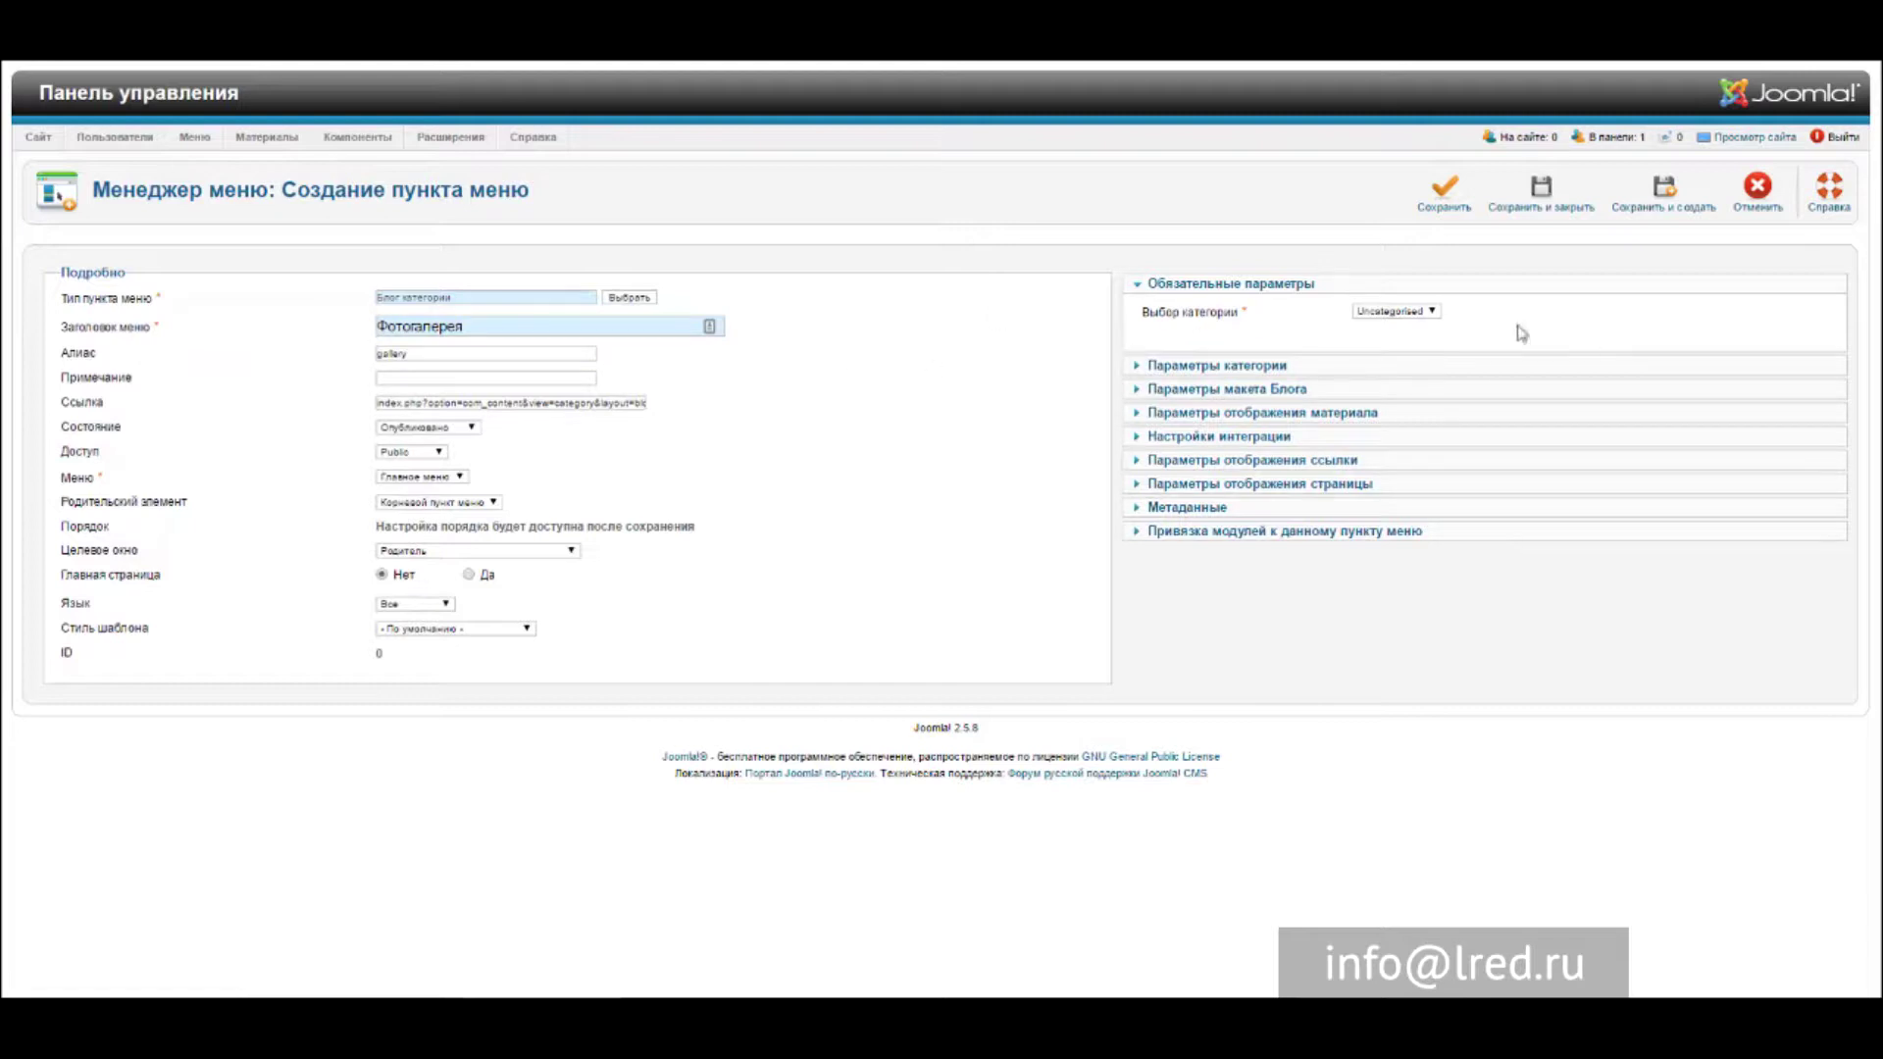
Select the category Новости for the blog and retitle the menu item Новости with the alias news.
{"action": "left_click", "coordinate": [1396, 310]}
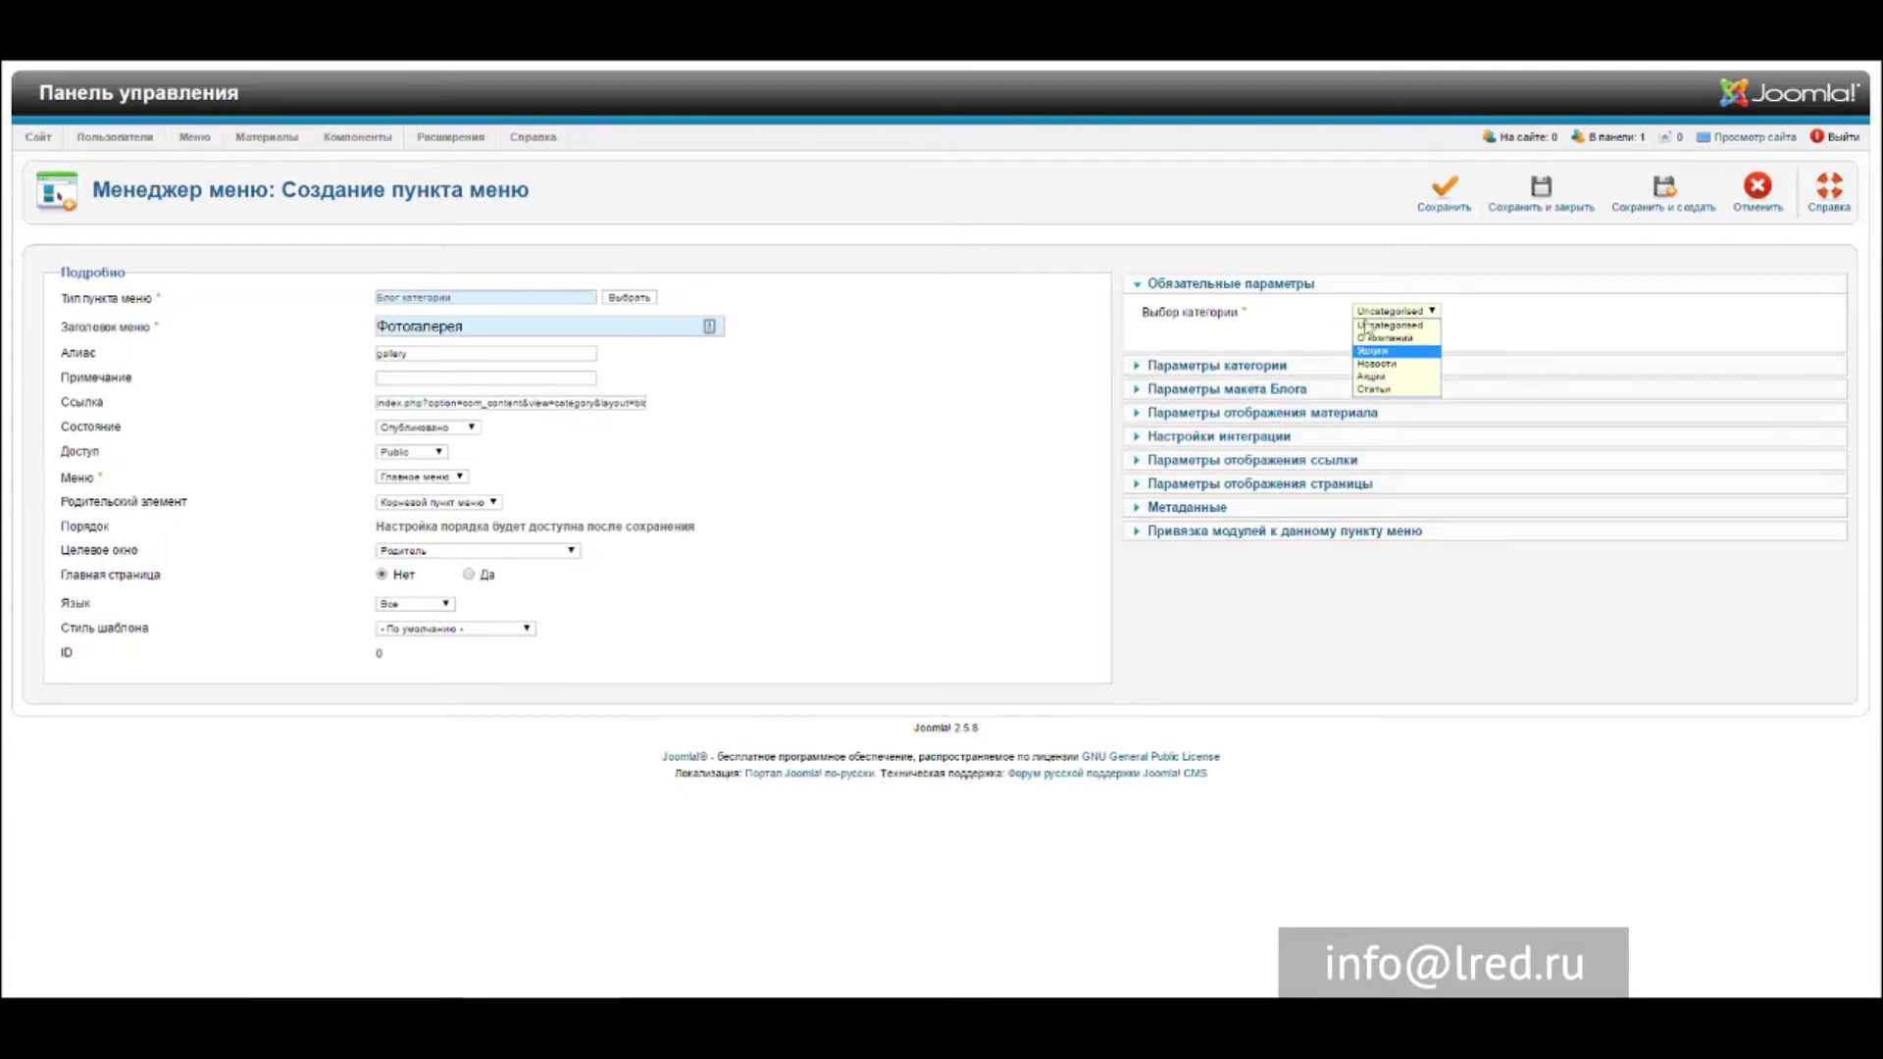
{"action": "left_click", "coordinate": [1413, 370]}
{"action": "double_click", "coordinate": [620, 329]}
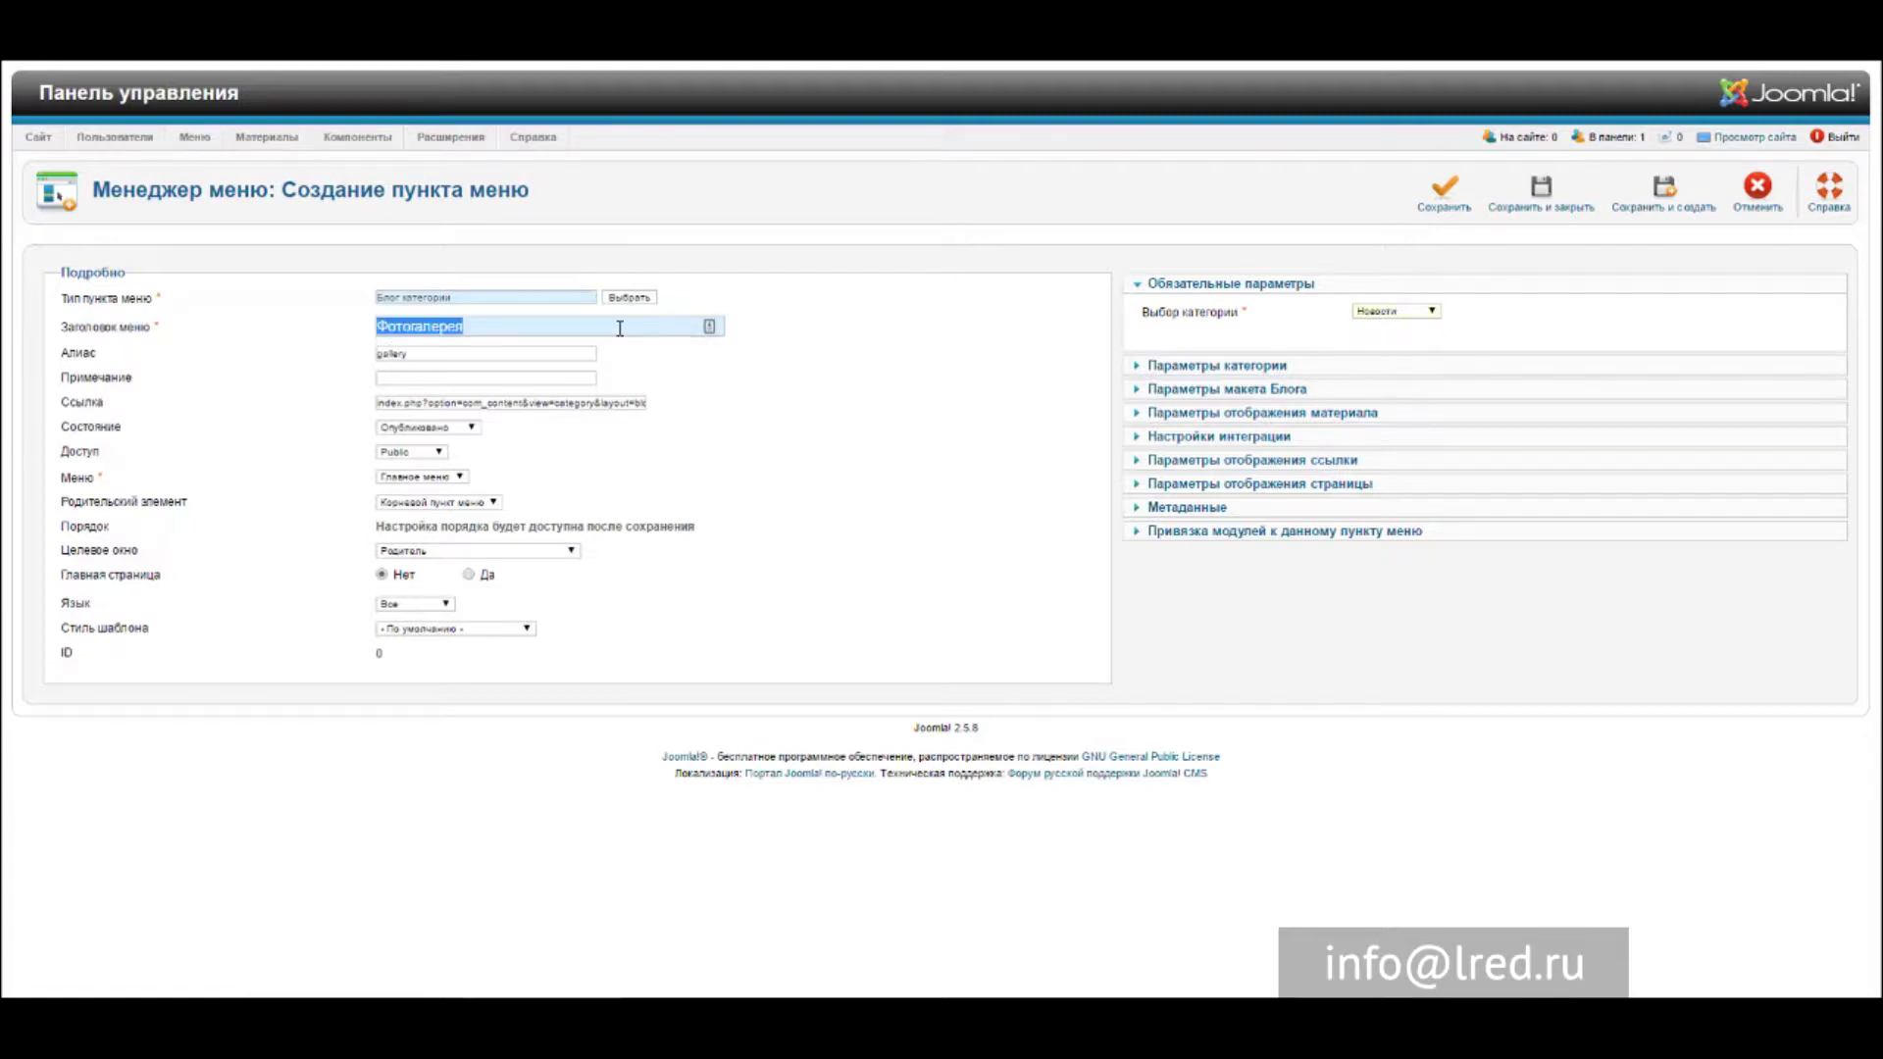
{"action": "type", "text": "Yовости"}
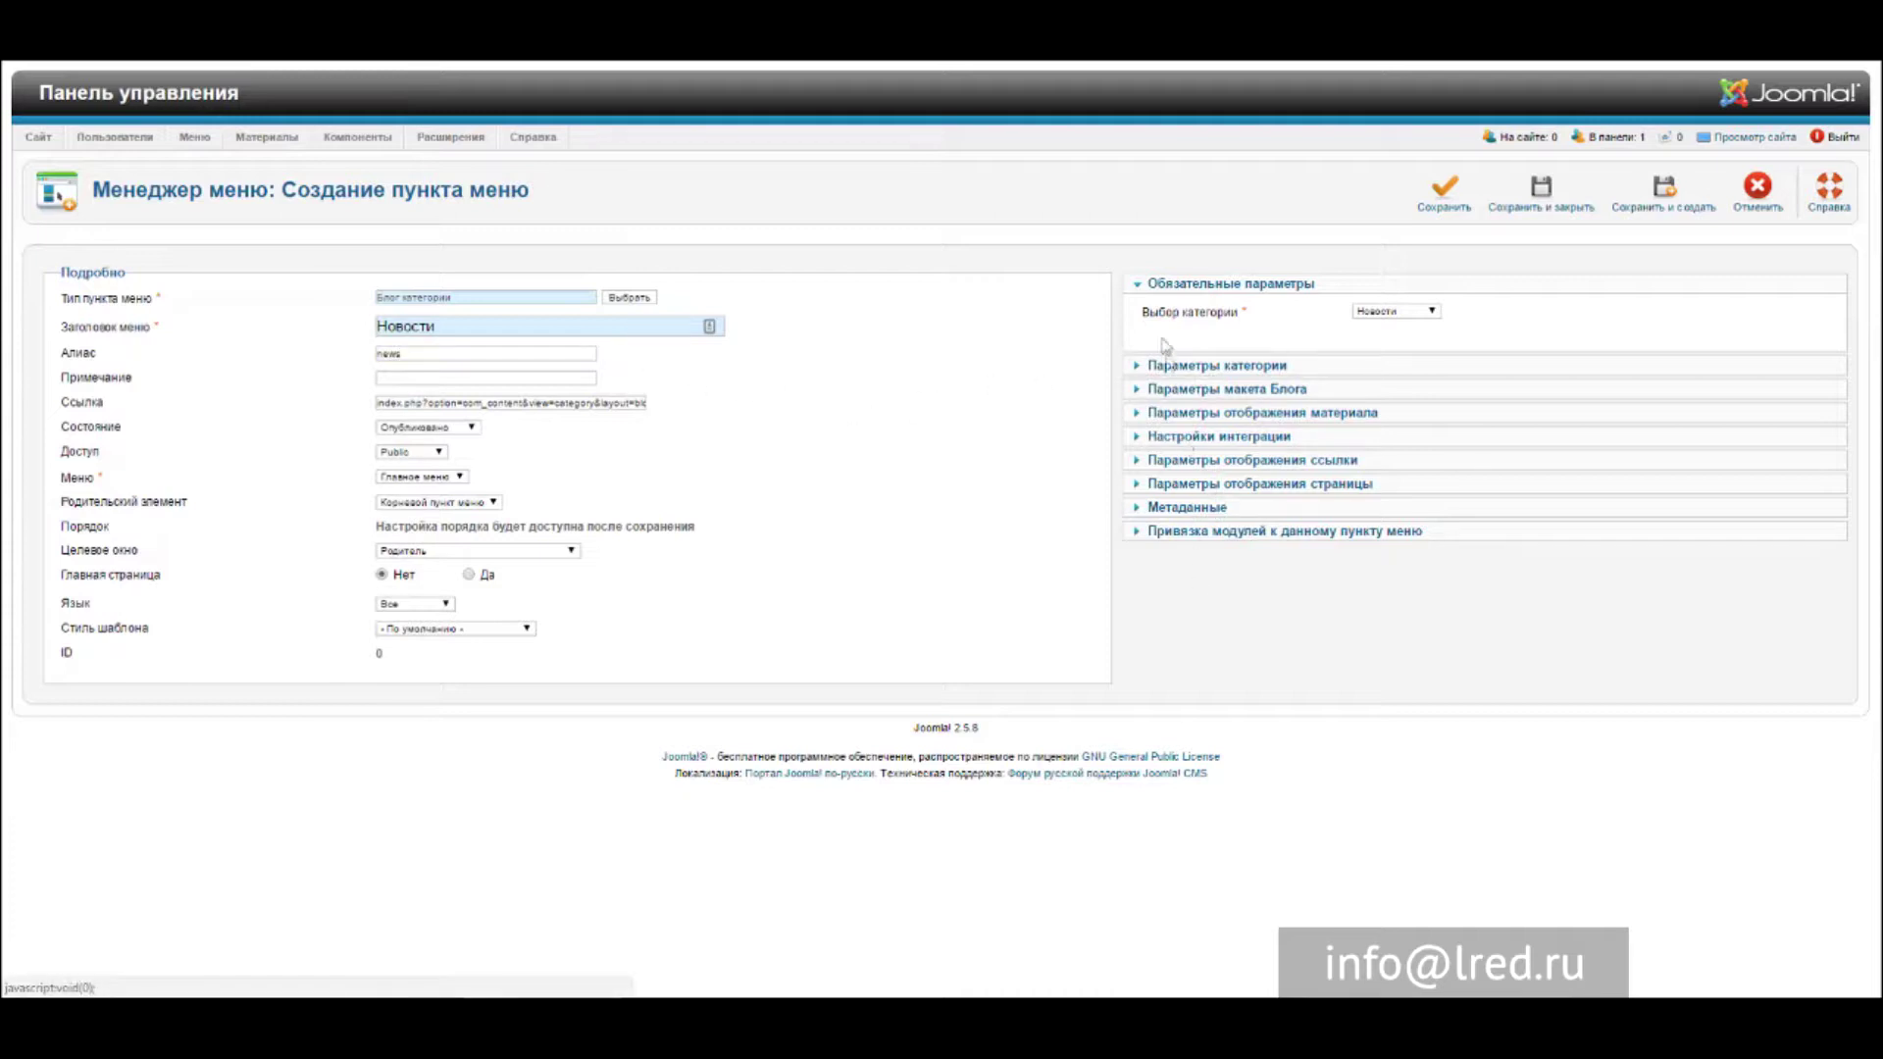
Set the blog layout to 10 full-width articles, 0 intro-only articles, 0 columns and 1000 links.
{"action": "left_click", "coordinate": [1165, 371]}
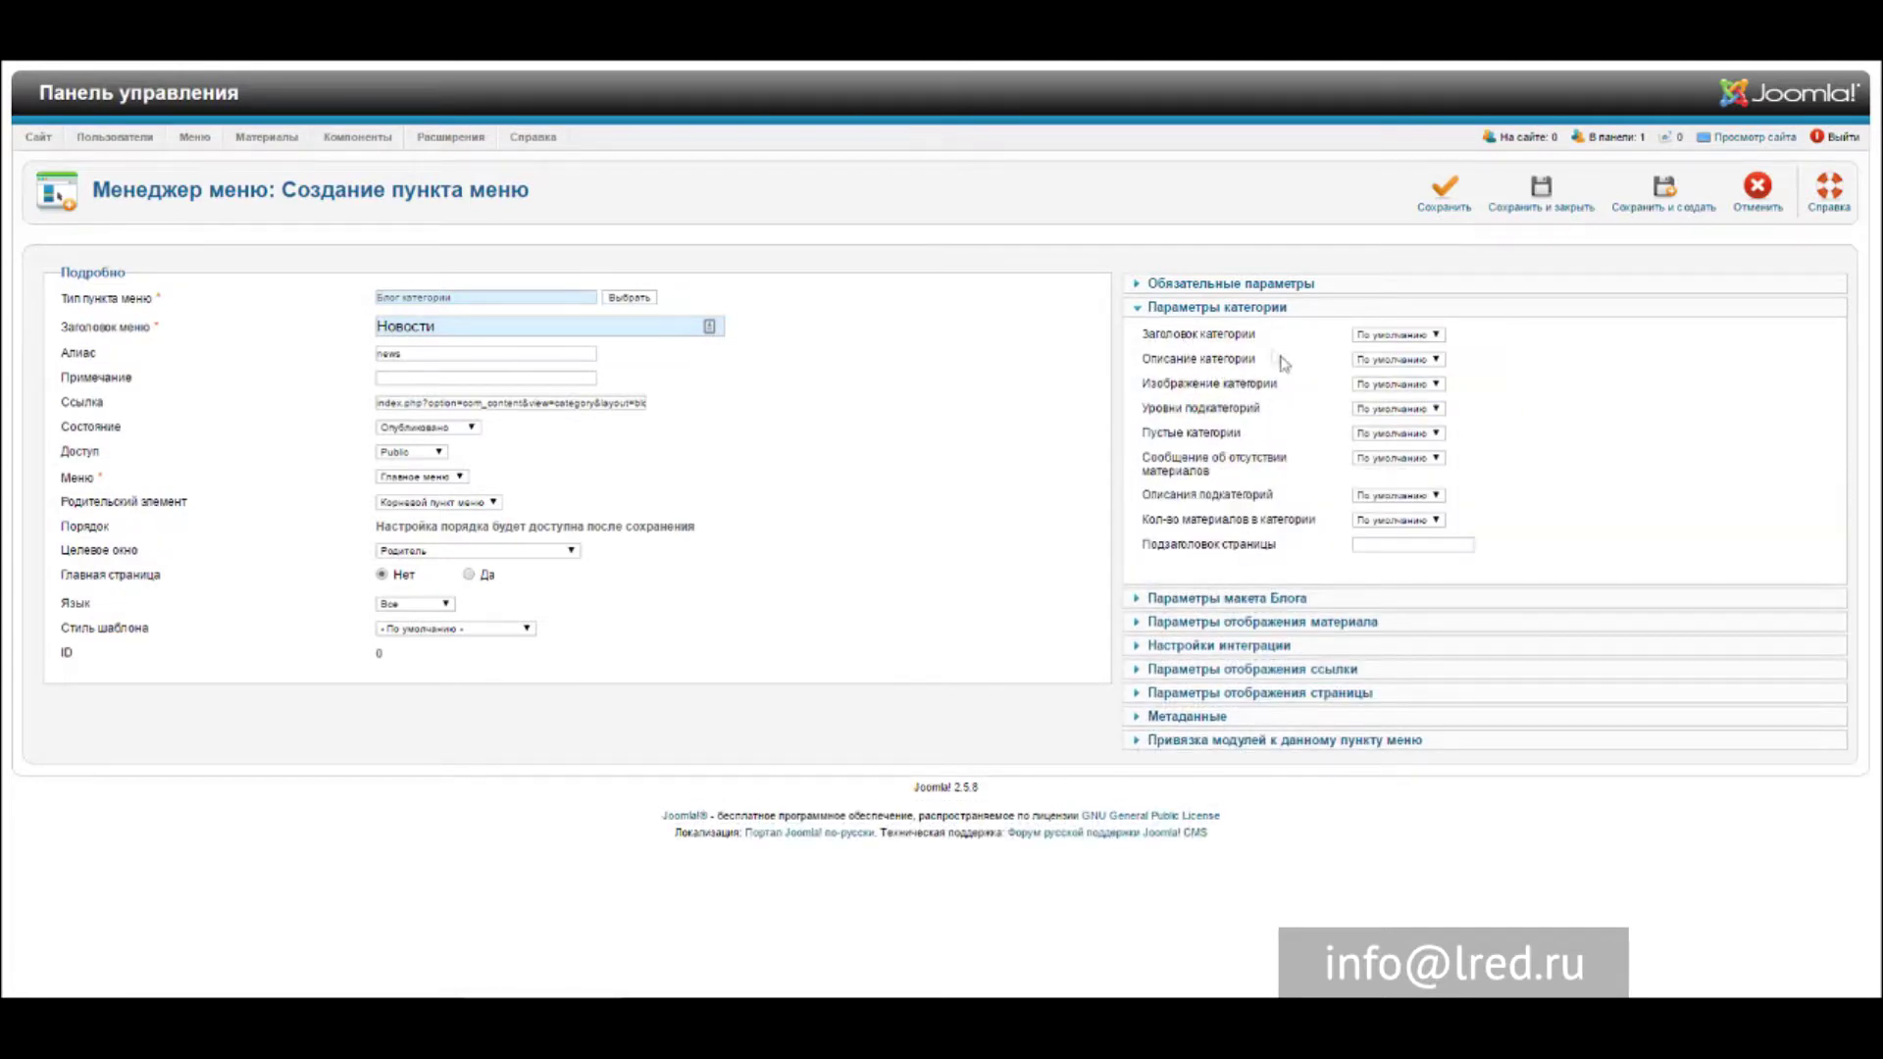
{"action": "mouse_move", "coordinate": [1267, 350]}
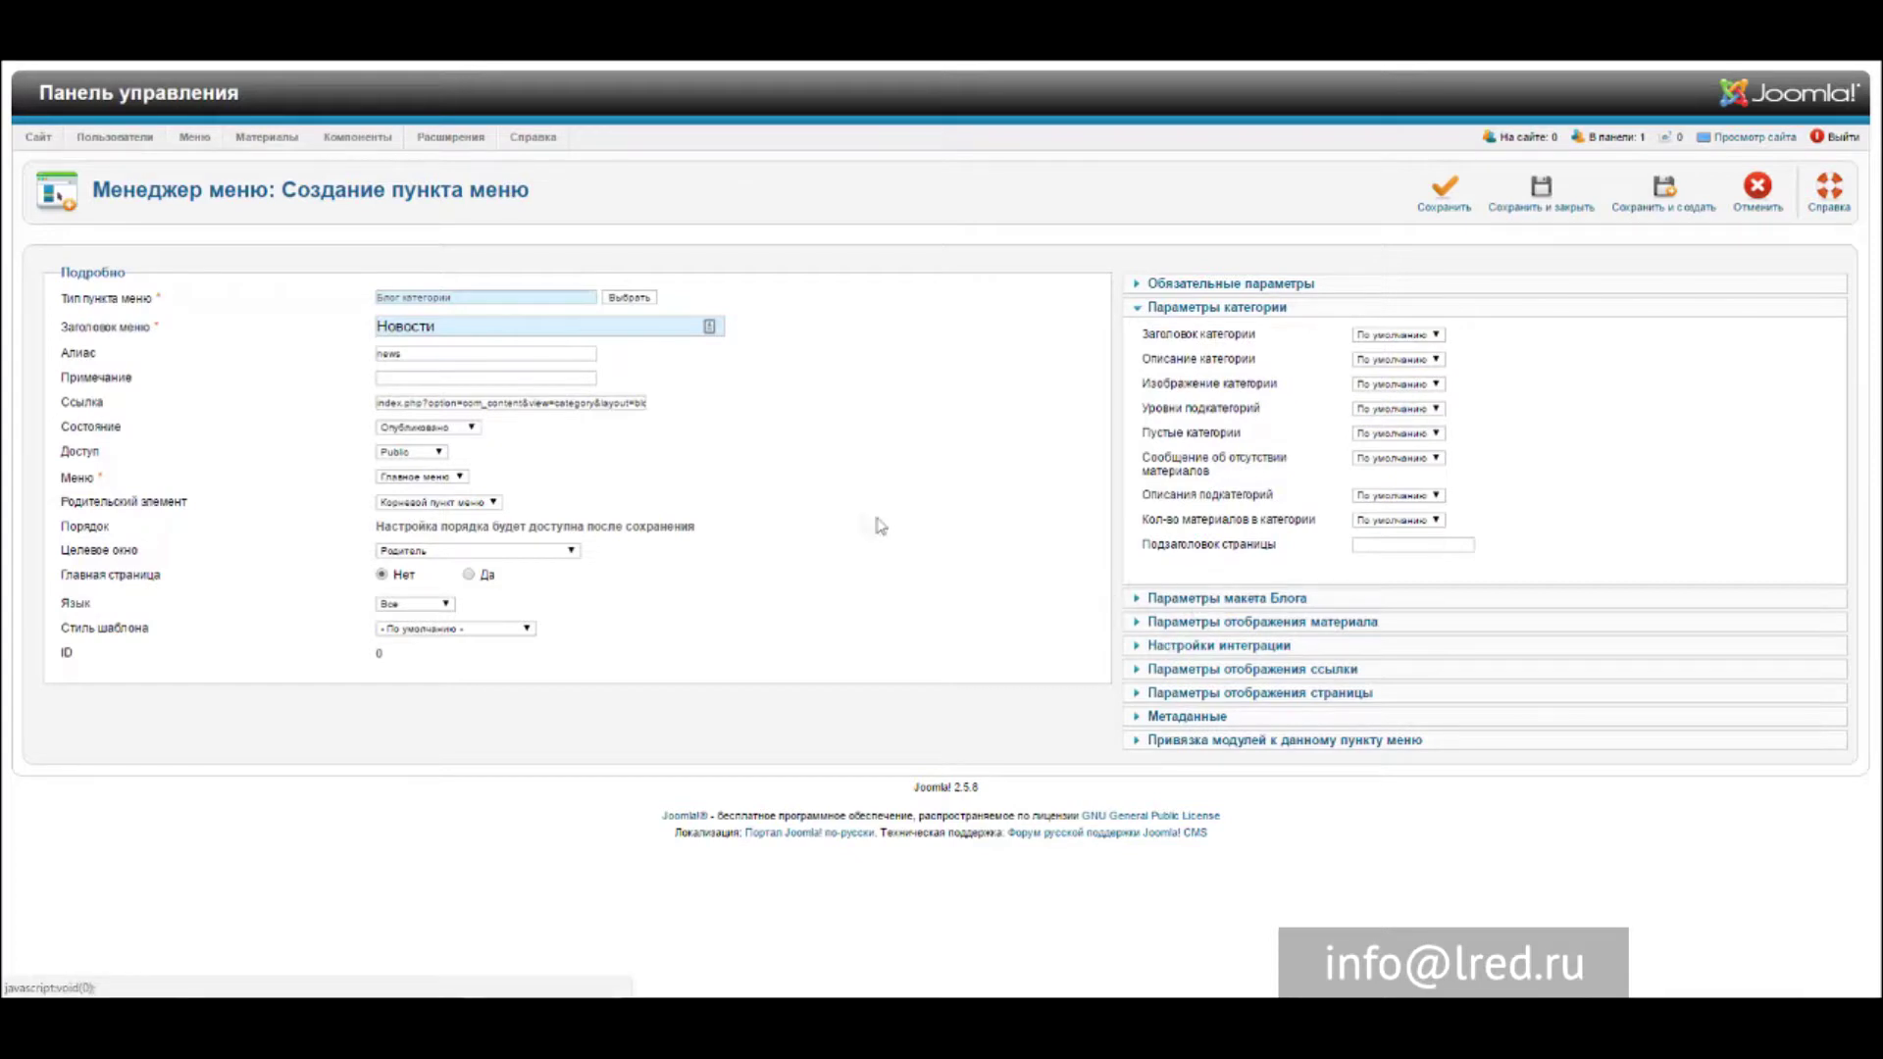
{"action": "left_click", "coordinate": [1192, 309]}
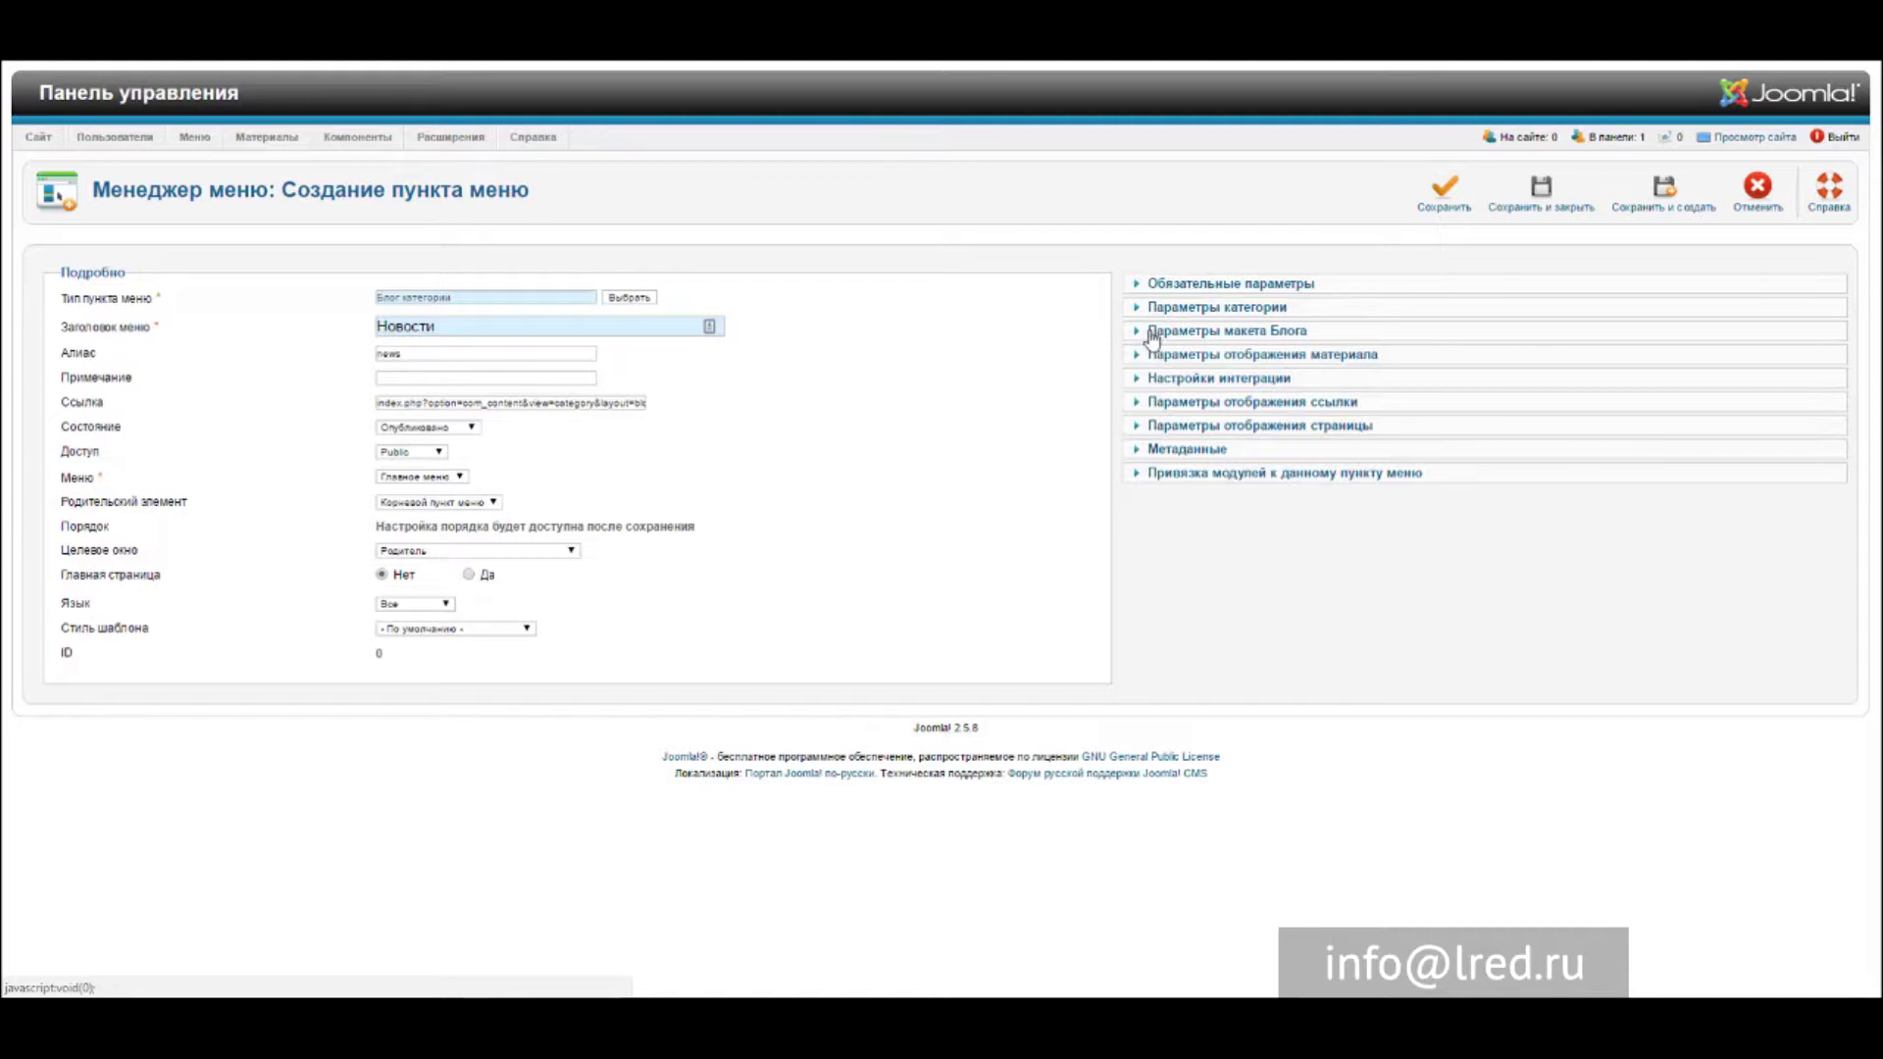
{"action": "left_click", "coordinate": [1309, 339]}
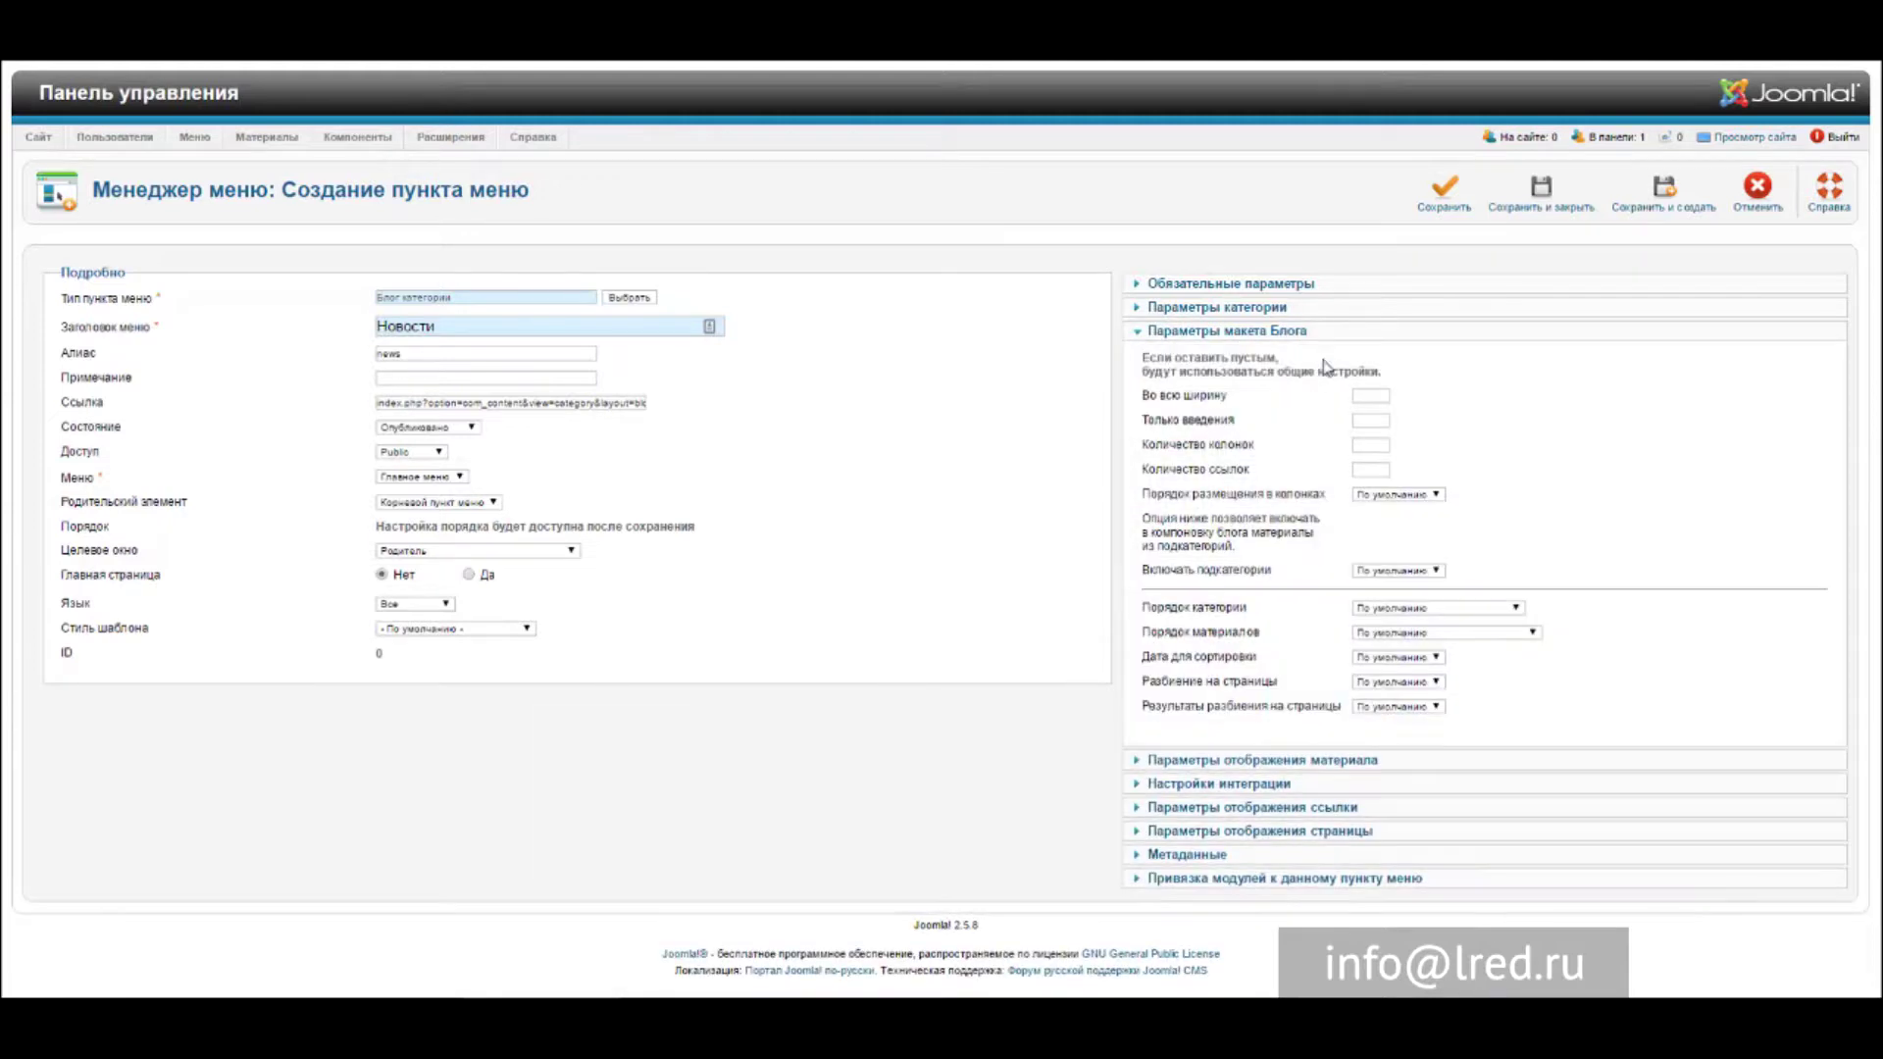
{"action": "mouse_move", "coordinate": [1230, 417]}
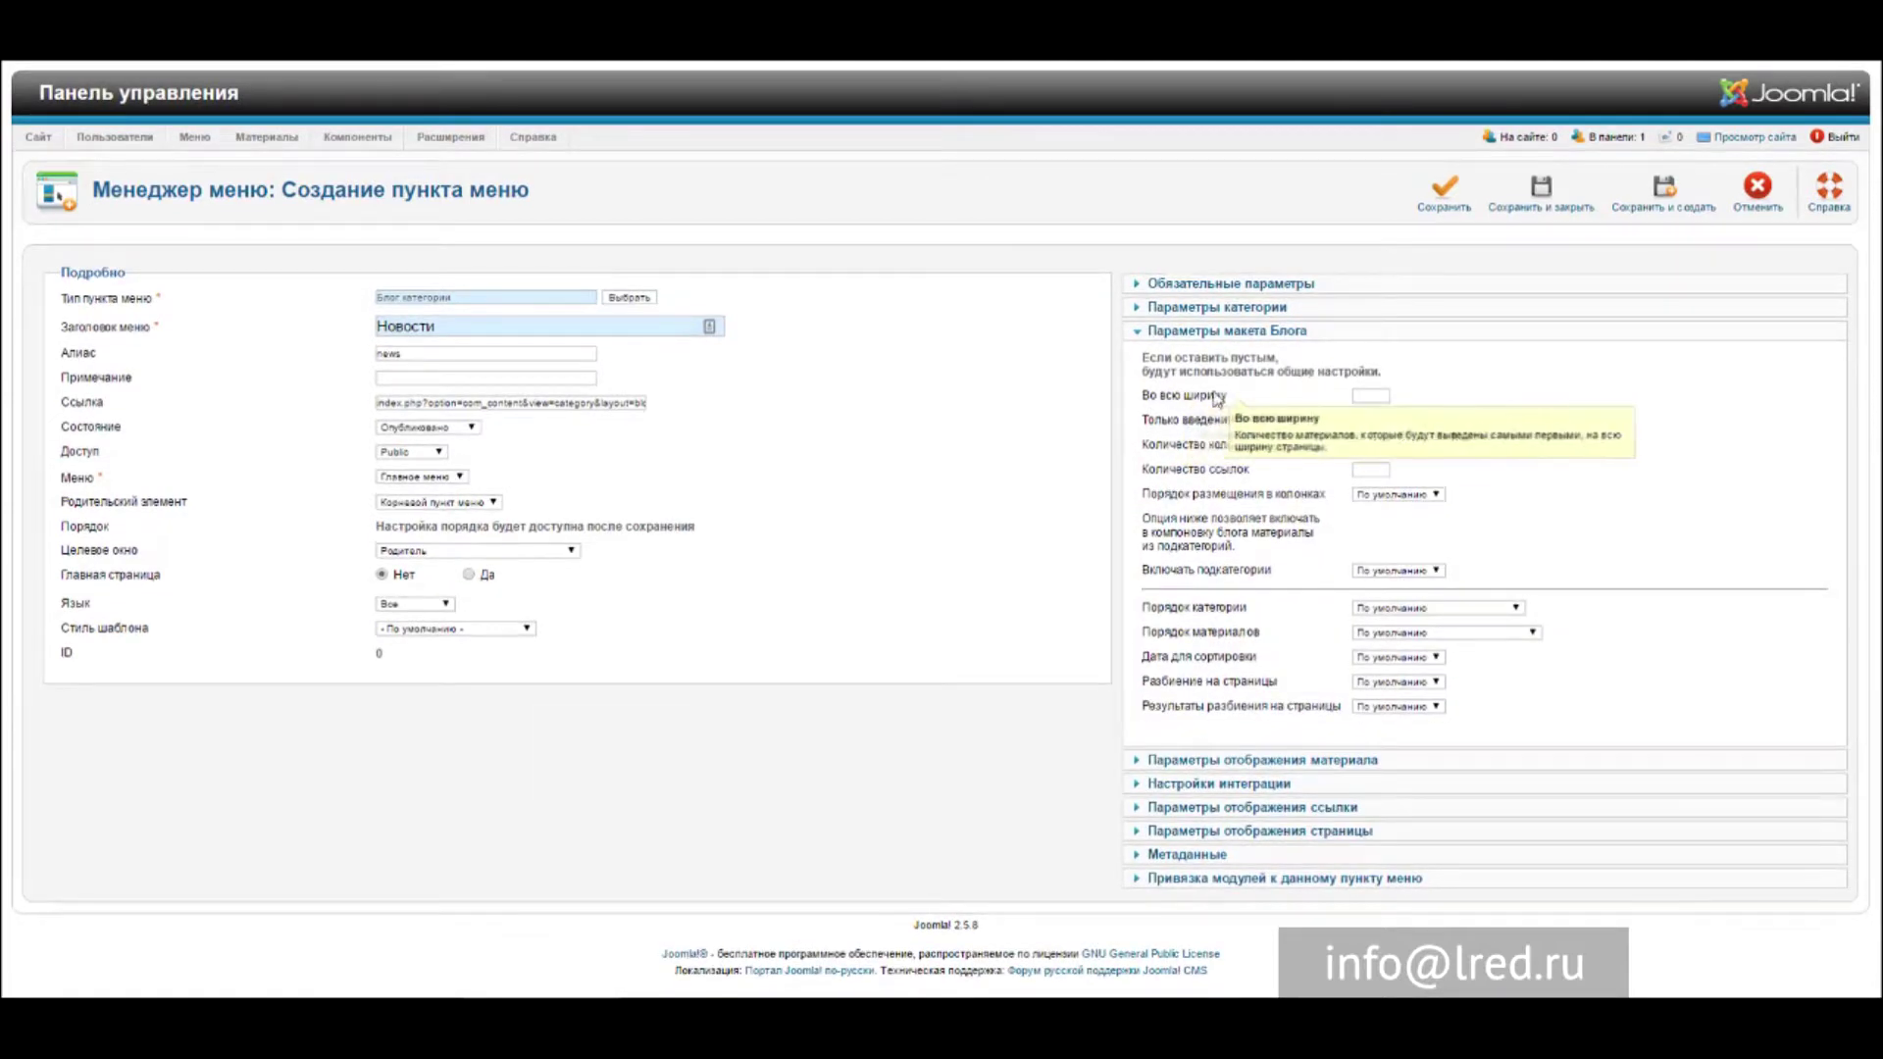
{"action": "left_click", "coordinate": [1182, 397]}
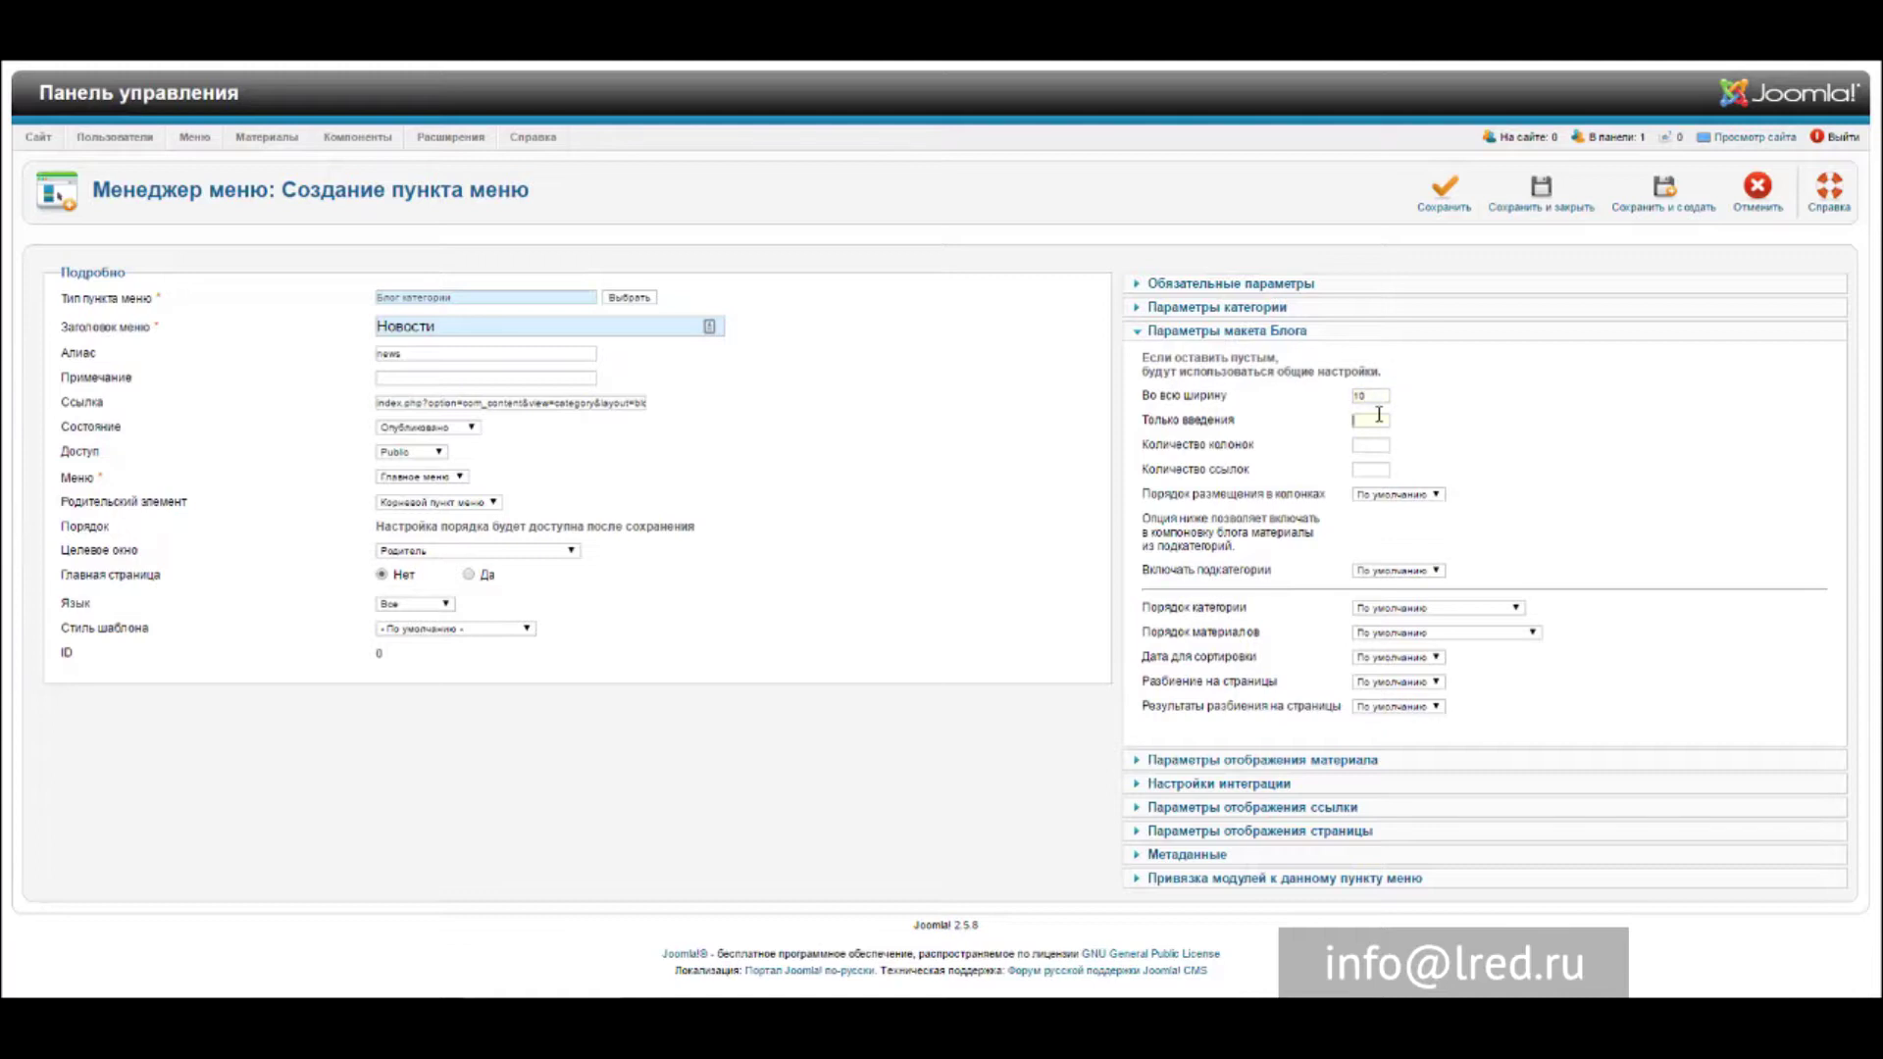
{"action": "mouse_move", "coordinate": [1219, 430]}
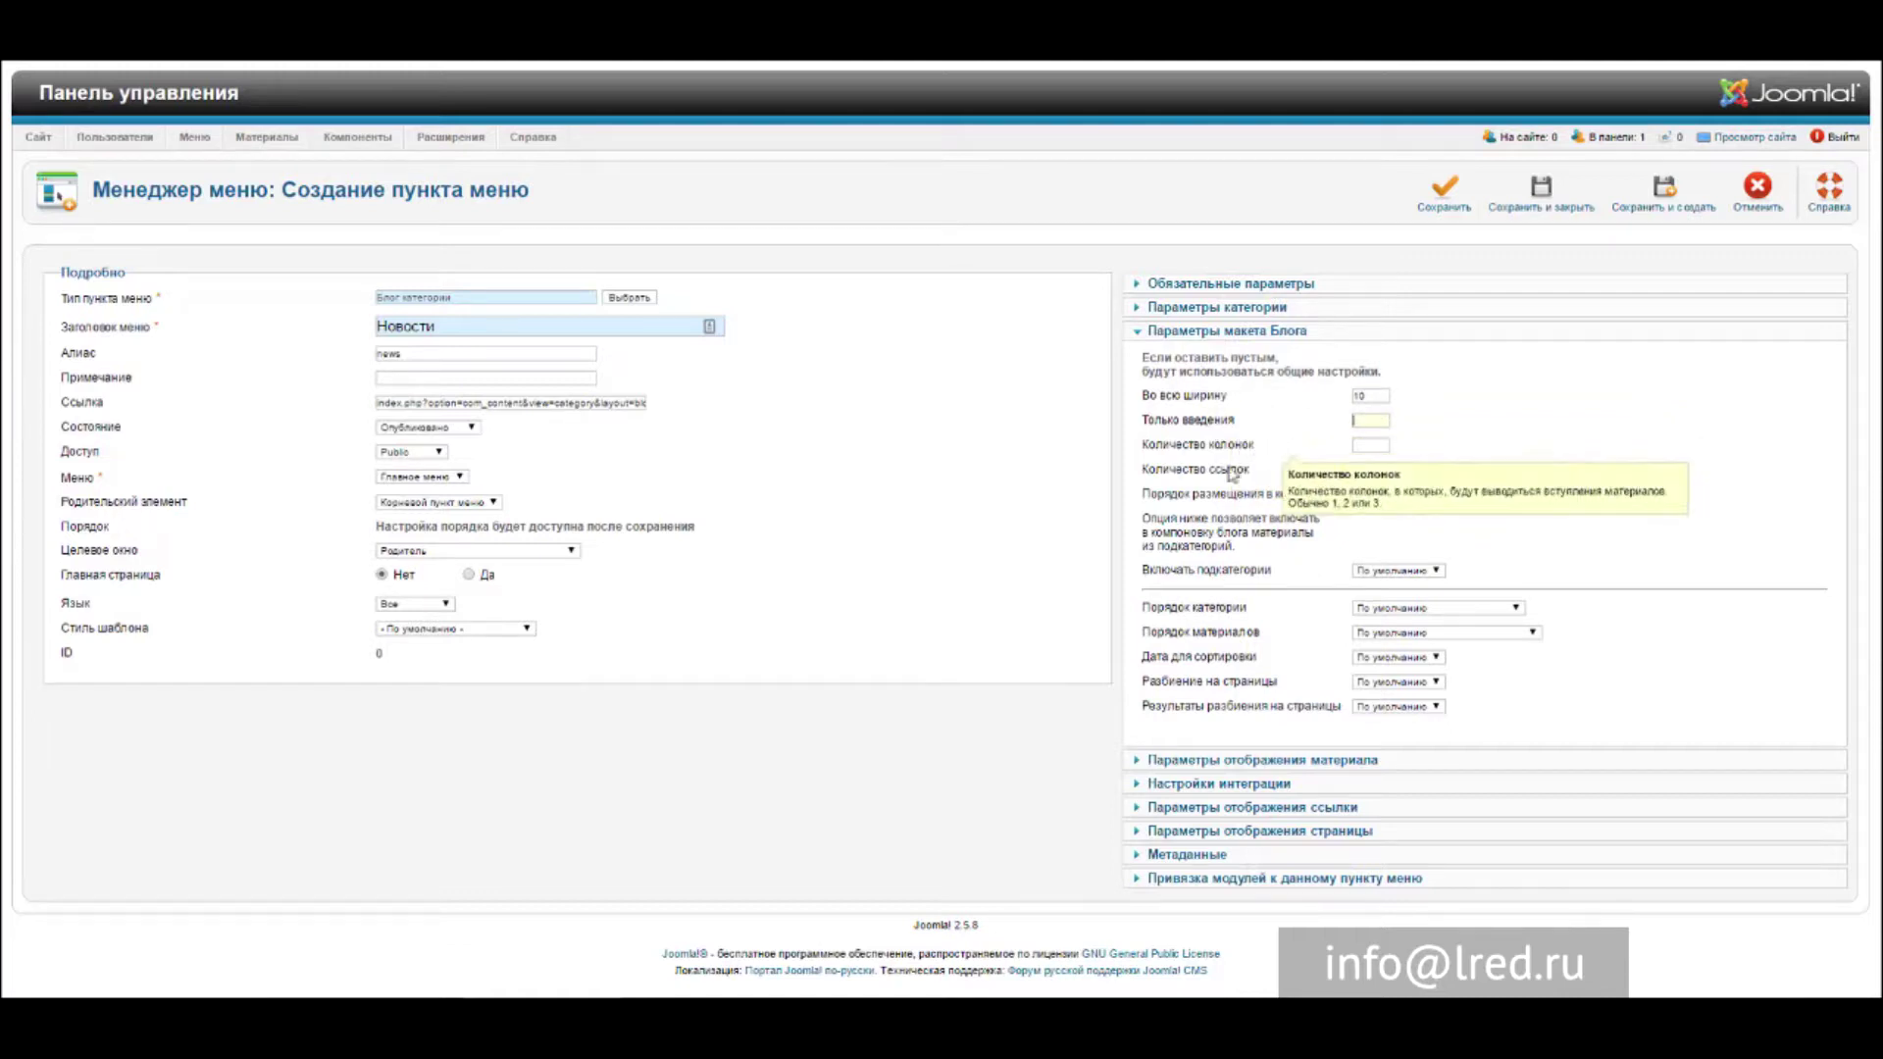
{"action": "key", "text": "Tab"}
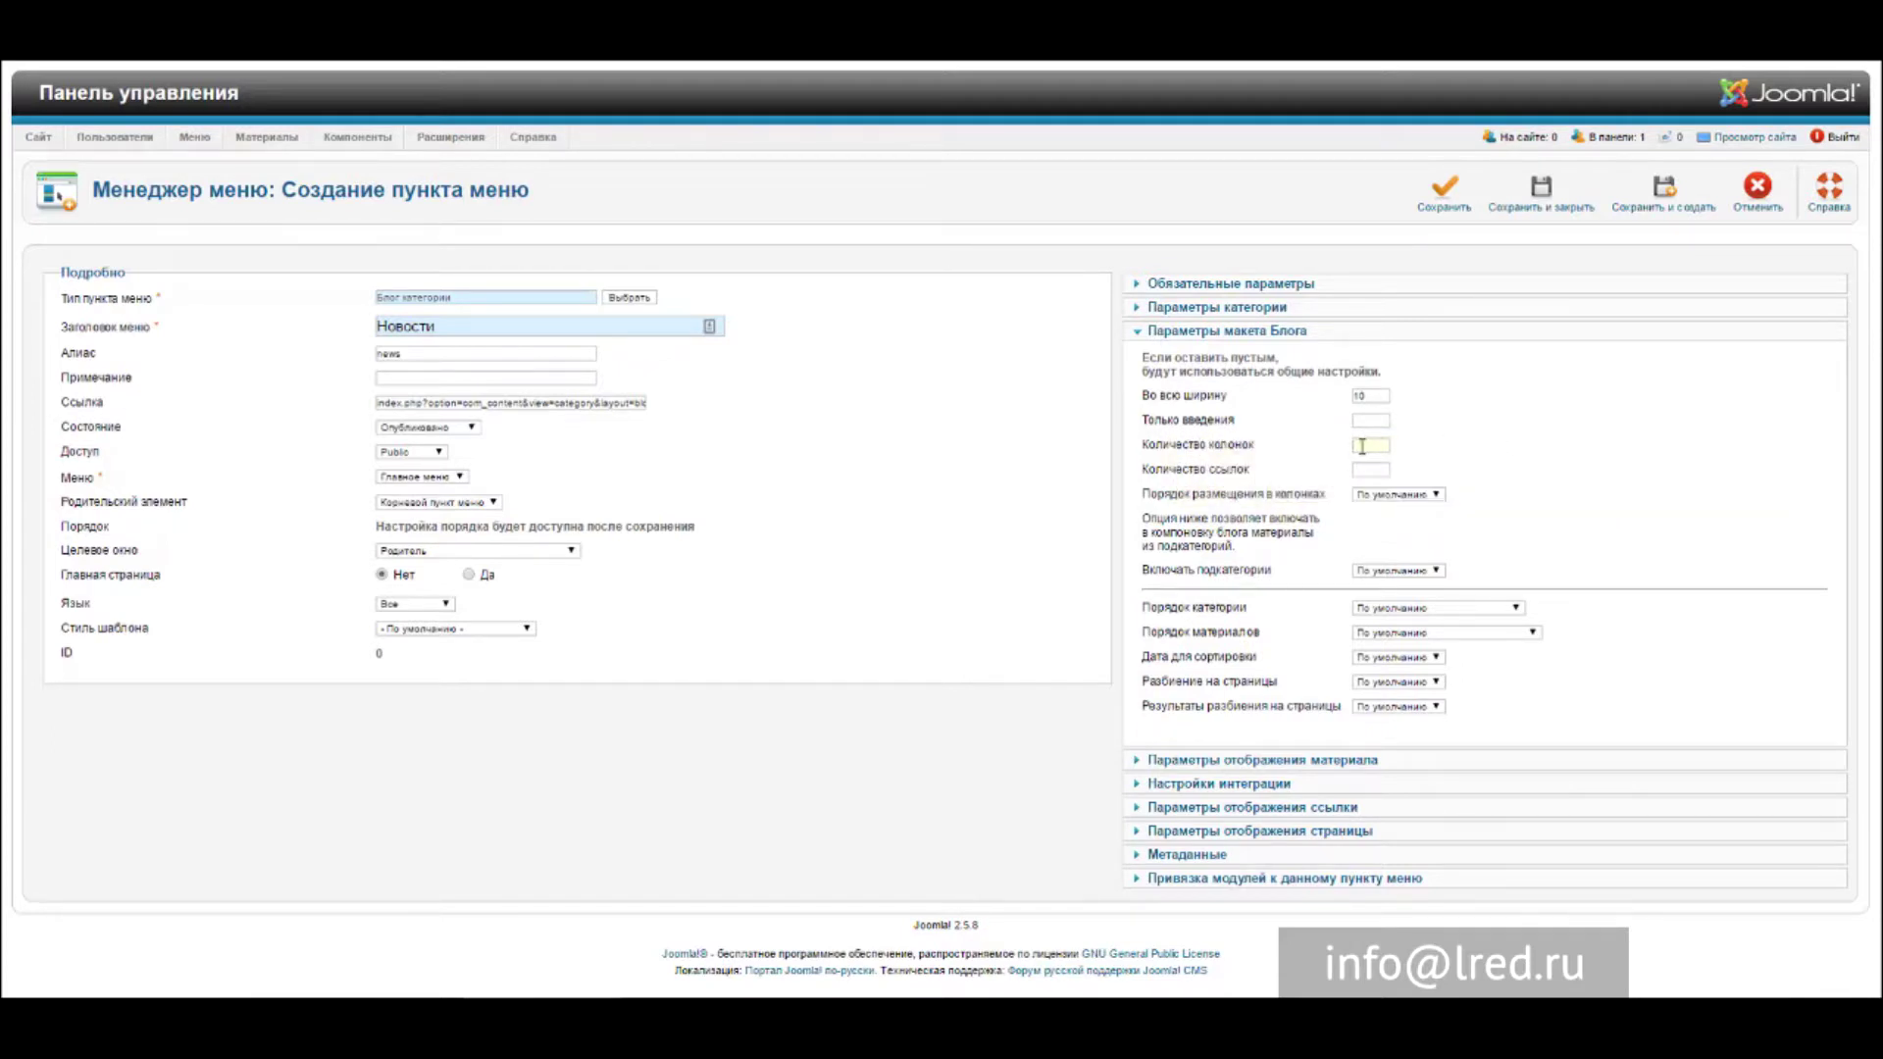
{"action": "key", "text": "BackSpace"}
{"action": "type", "text": "000"}
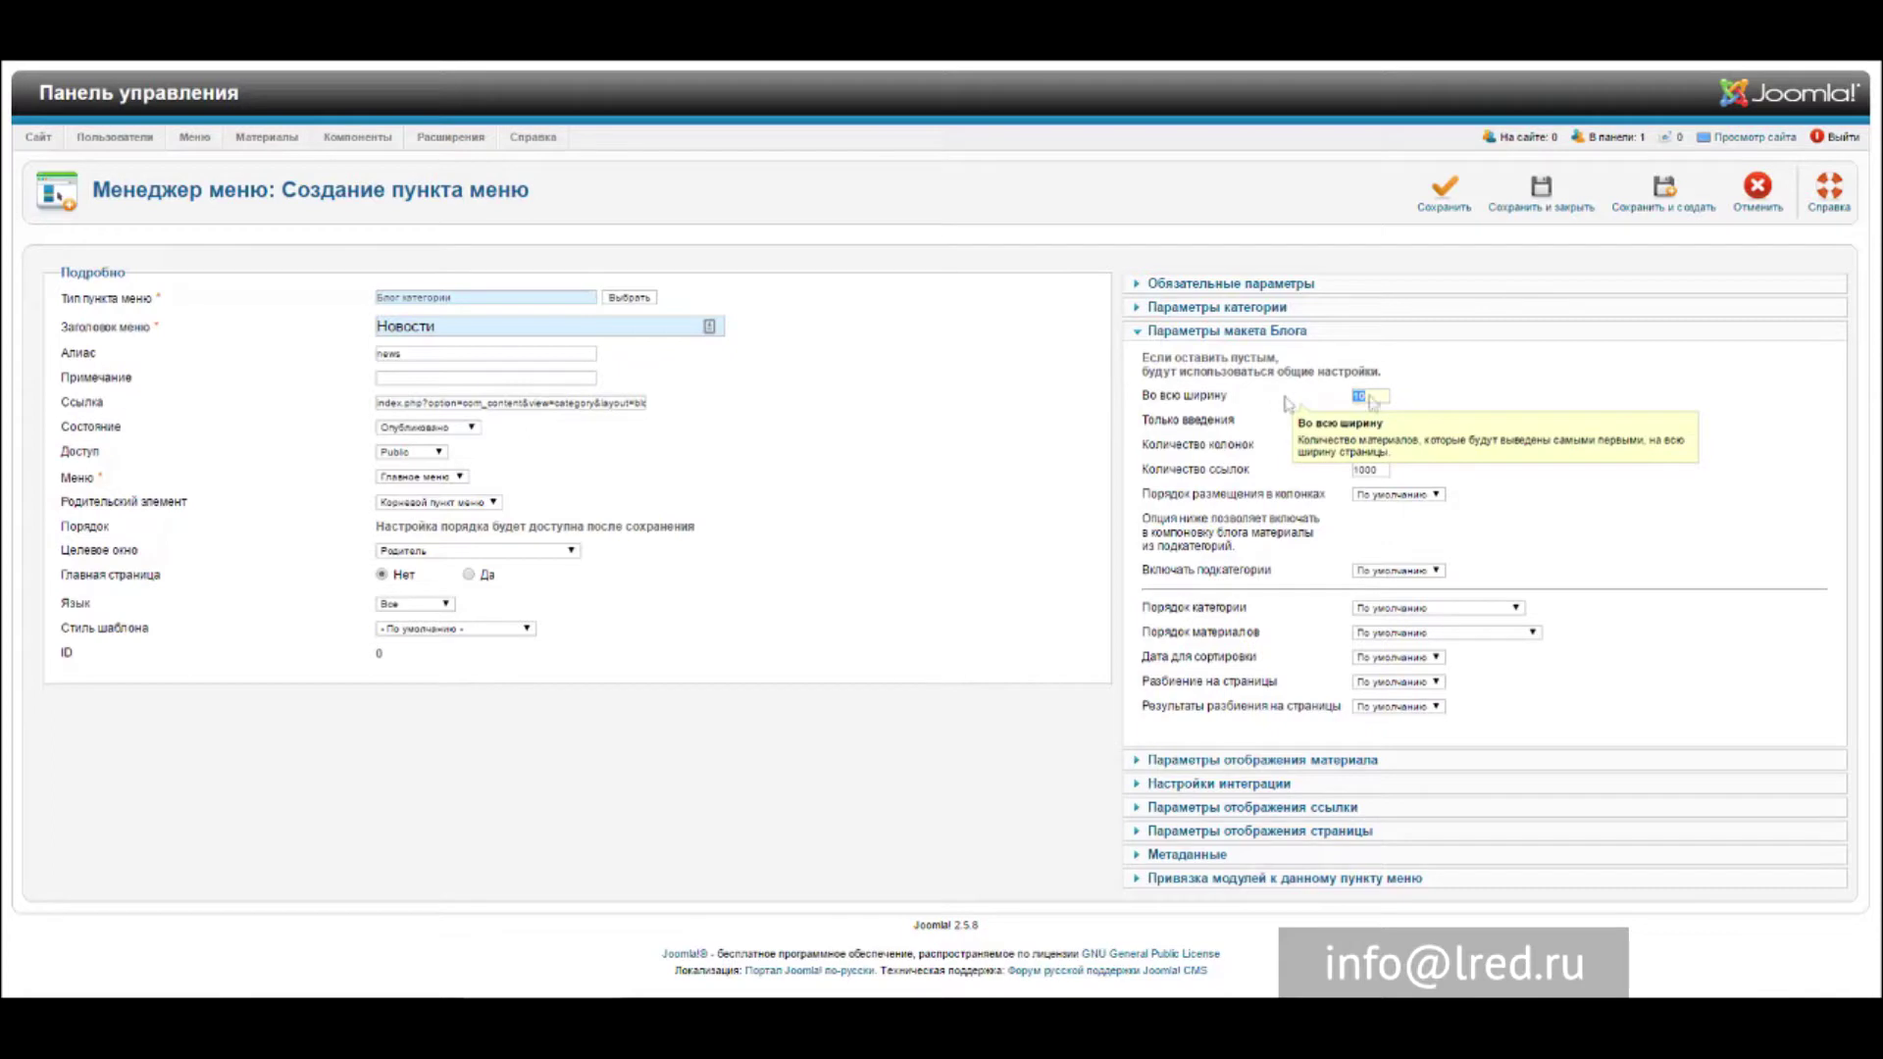
{"action": "left_click", "coordinate": [1317, 478]}
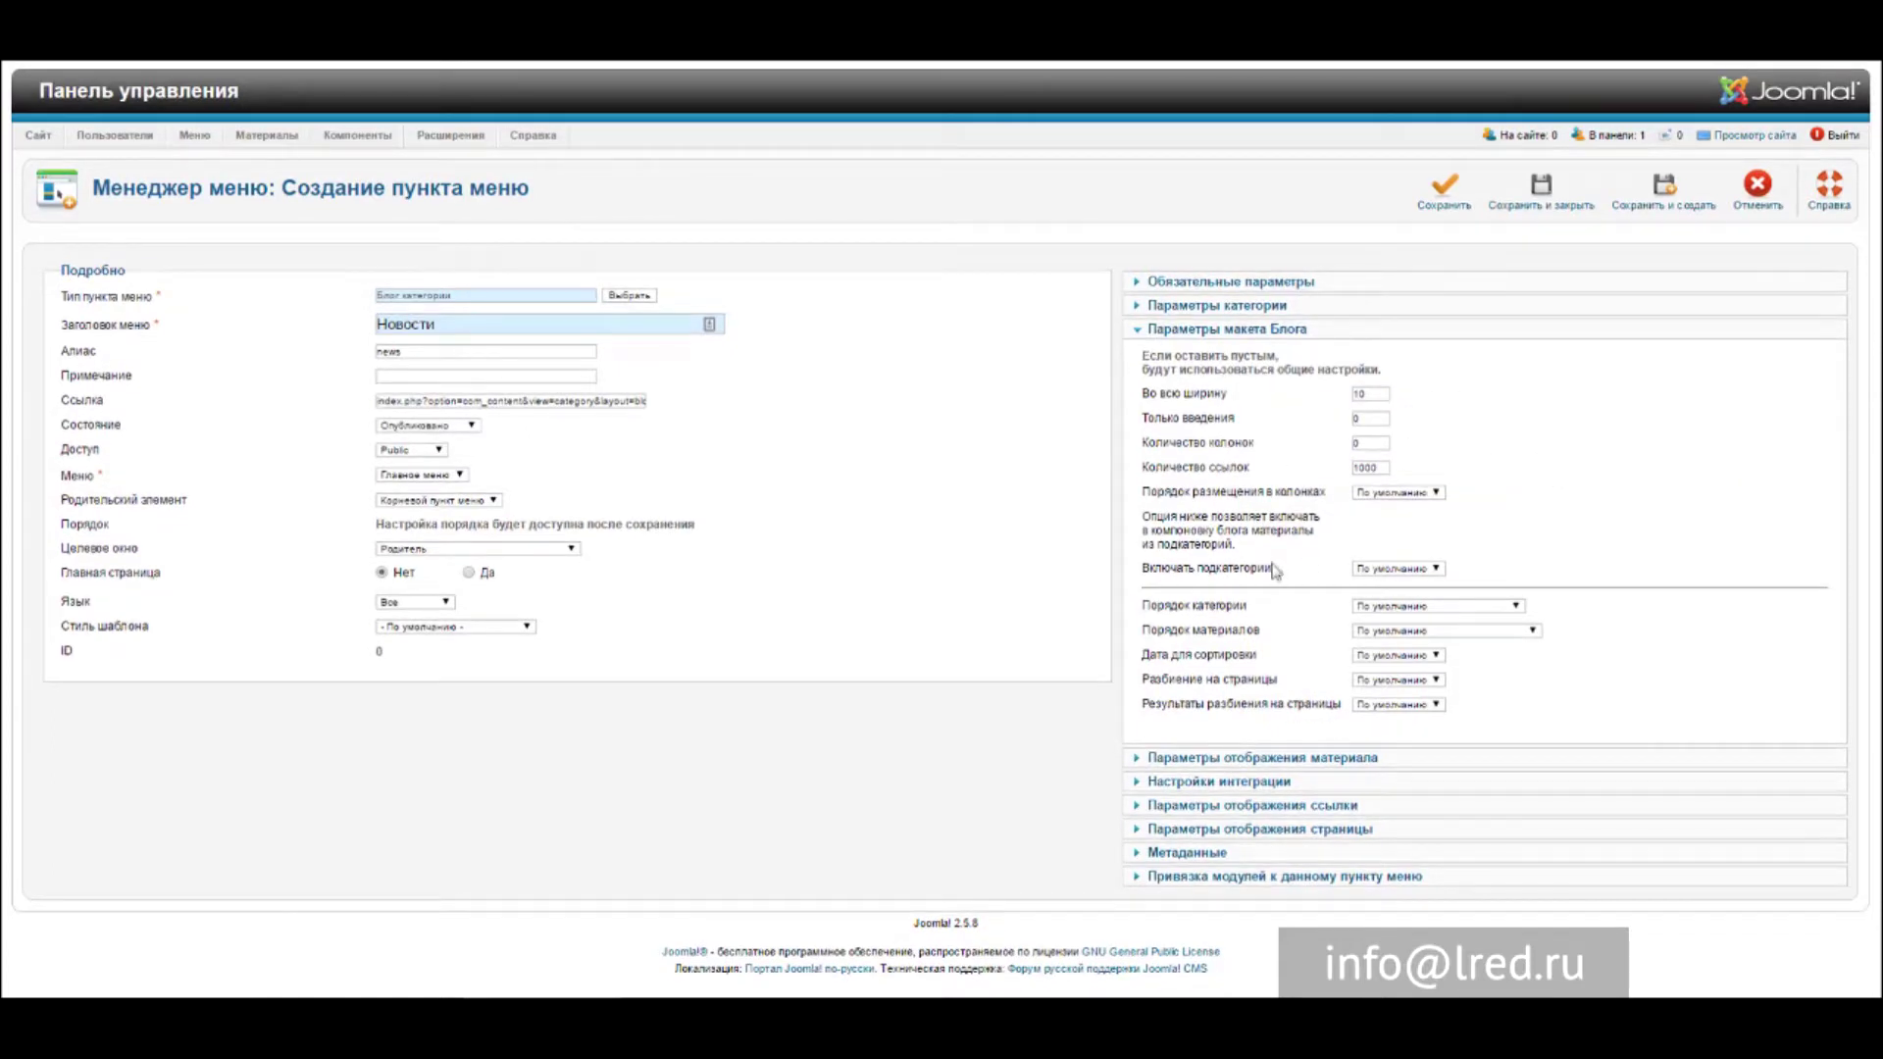
Examine the choices for column order, subcategory inclusion, category order and article order in the blog layout settings.
{"action": "left_click", "coordinate": [1406, 500]}
{"action": "left_click", "coordinate": [1398, 513]}
{"action": "left_click", "coordinate": [1410, 570]}
{"action": "left_click", "coordinate": [1461, 557]}
{"action": "left_click", "coordinate": [1458, 607]}
{"action": "left_click", "coordinate": [1528, 510]}
{"action": "left_click", "coordinate": [1443, 607]}
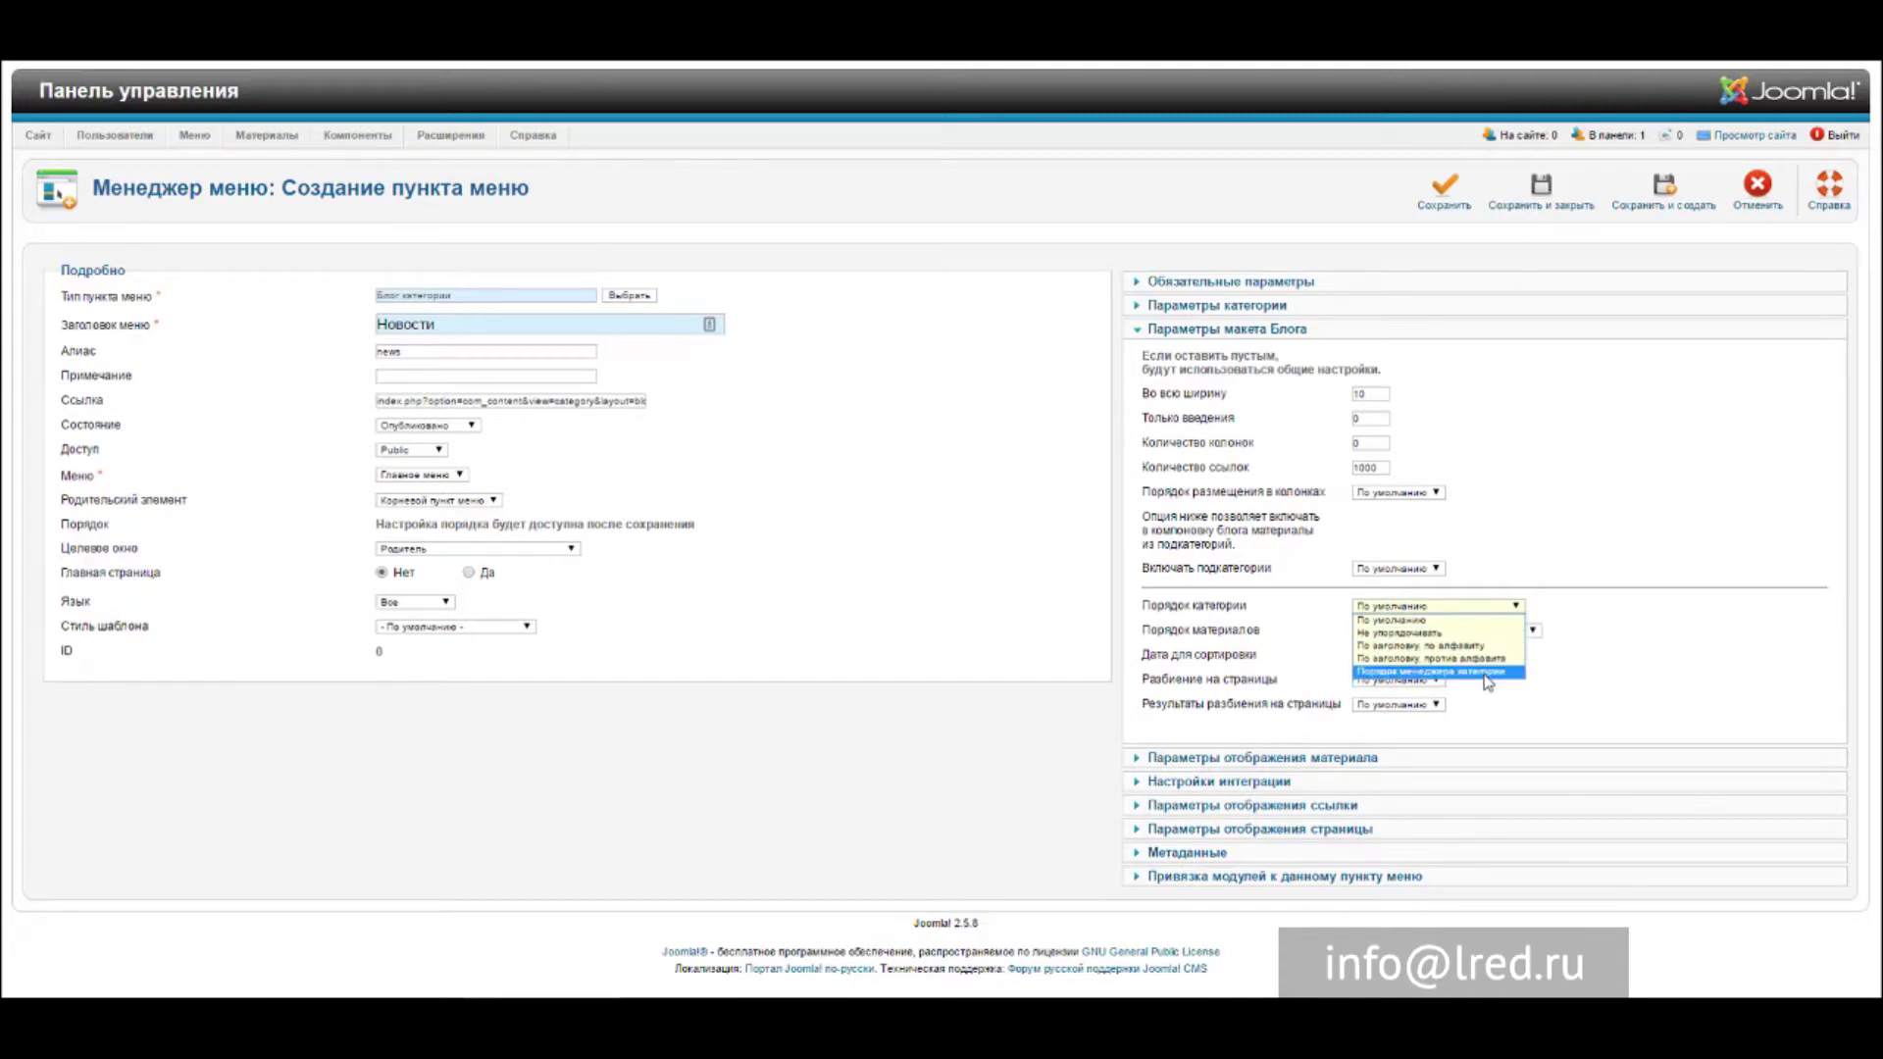
{"action": "left_click", "coordinate": [1417, 619]}
{"action": "left_click", "coordinate": [1433, 634]}
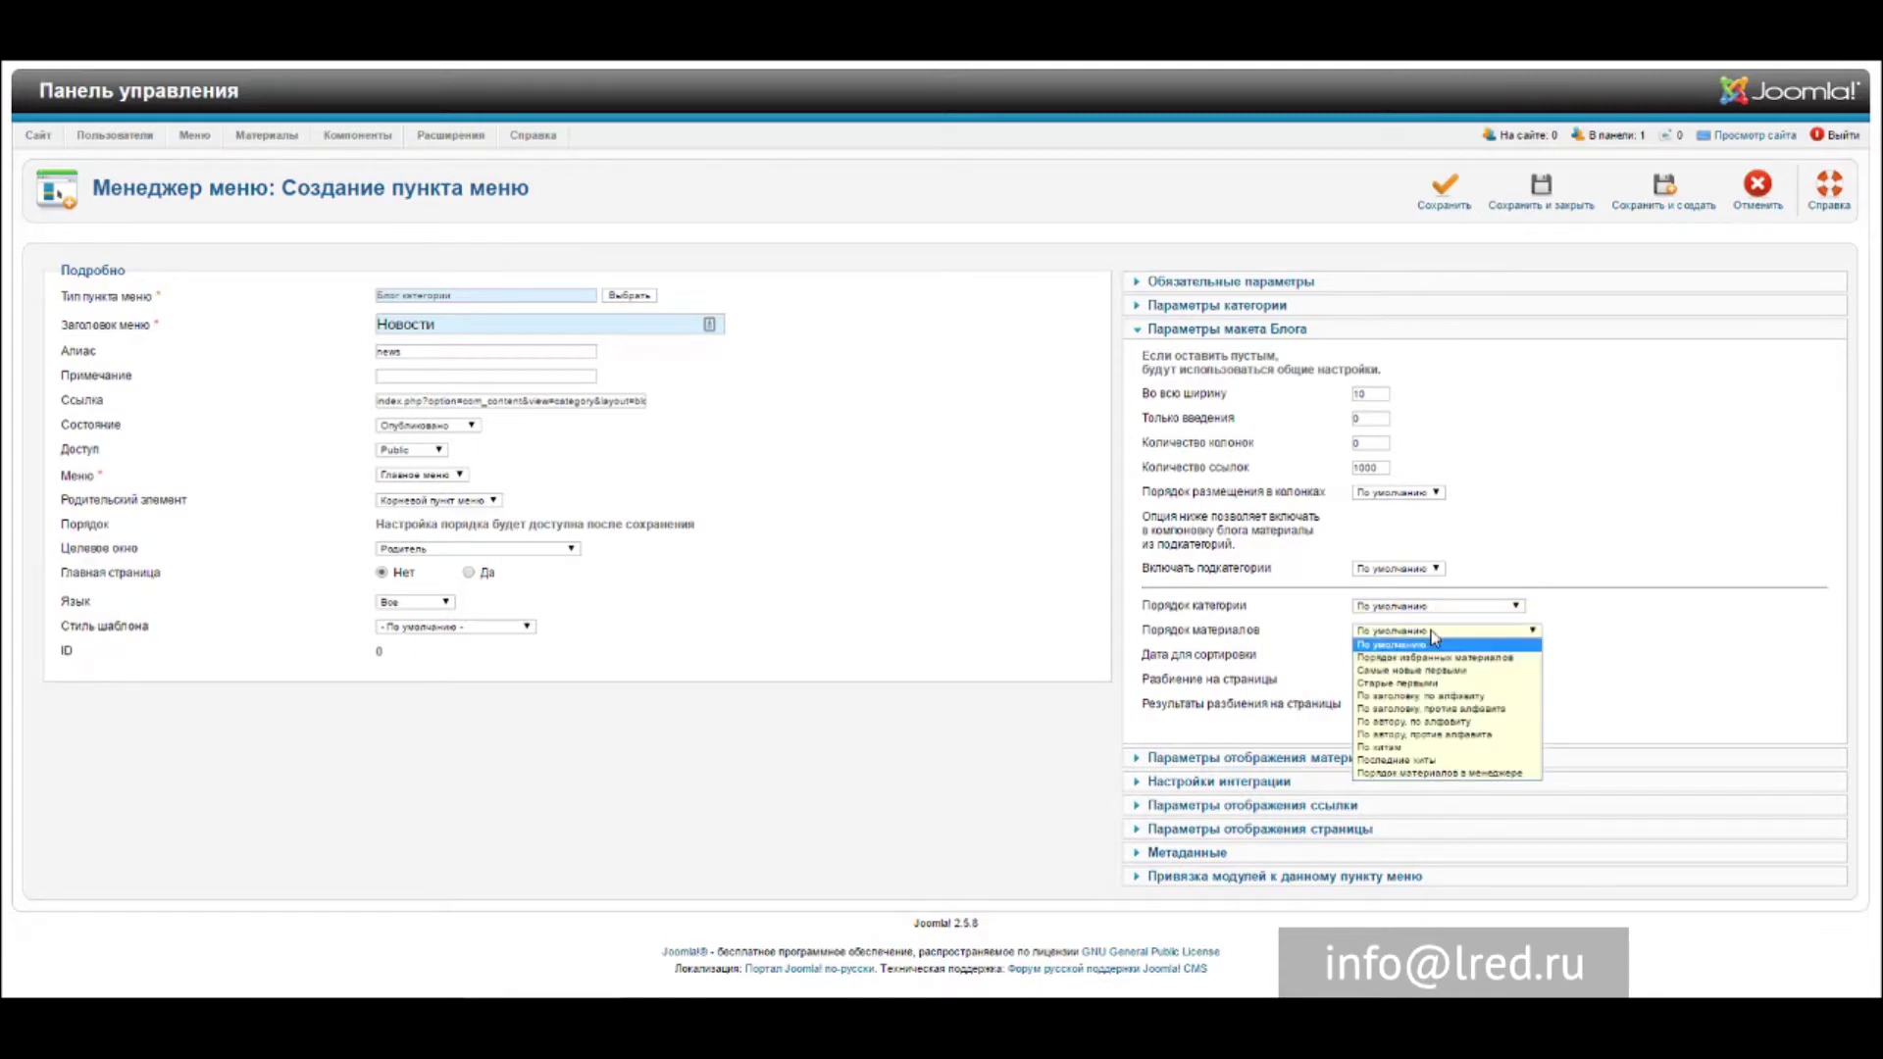
{"action": "left_click", "coordinate": [1434, 643]}
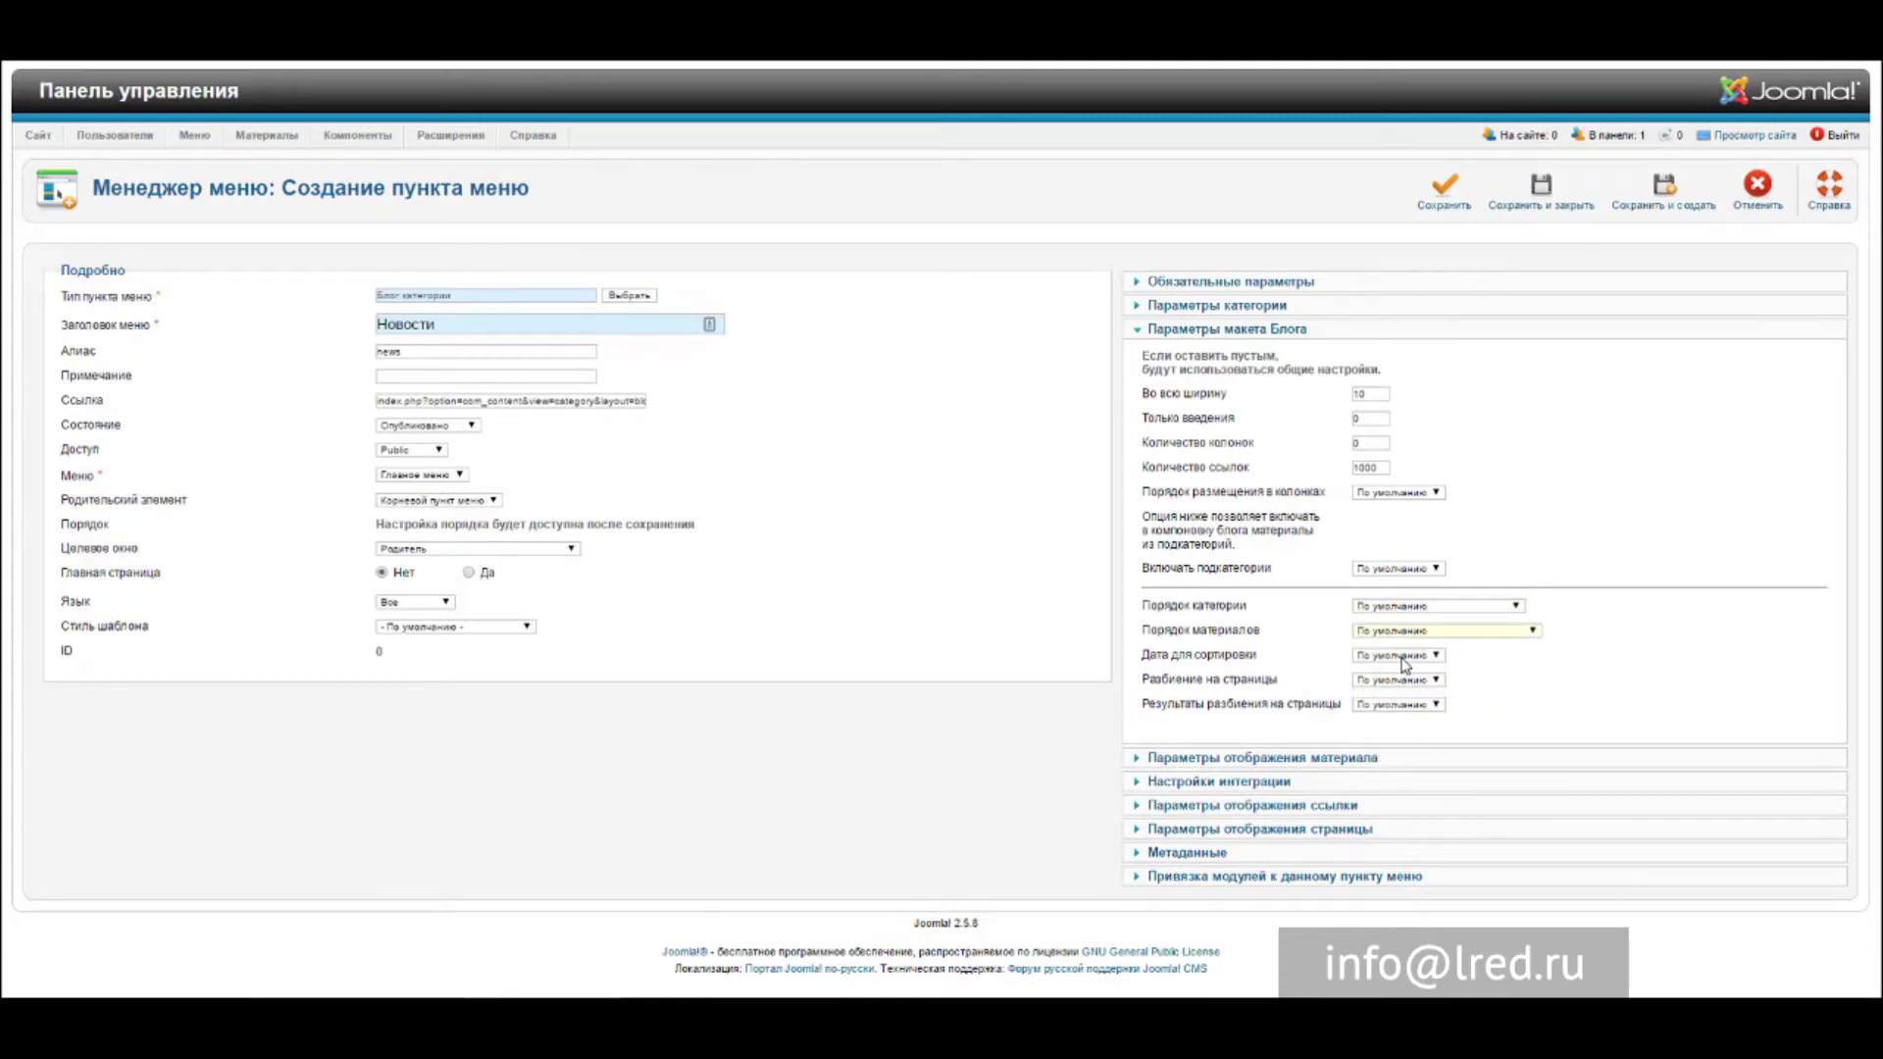
Examine the choices for sorting date, pagination and pagination results in the blog layout settings.
{"action": "left_click", "coordinate": [1404, 656]}
{"action": "left_click", "coordinate": [1403, 668]}
{"action": "left_click", "coordinate": [1383, 681]}
{"action": "left_click", "coordinate": [1292, 689]}
{"action": "left_click", "coordinate": [1397, 680]}
{"action": "left_click", "coordinate": [1398, 694]}
{"action": "left_click", "coordinate": [1401, 705]}
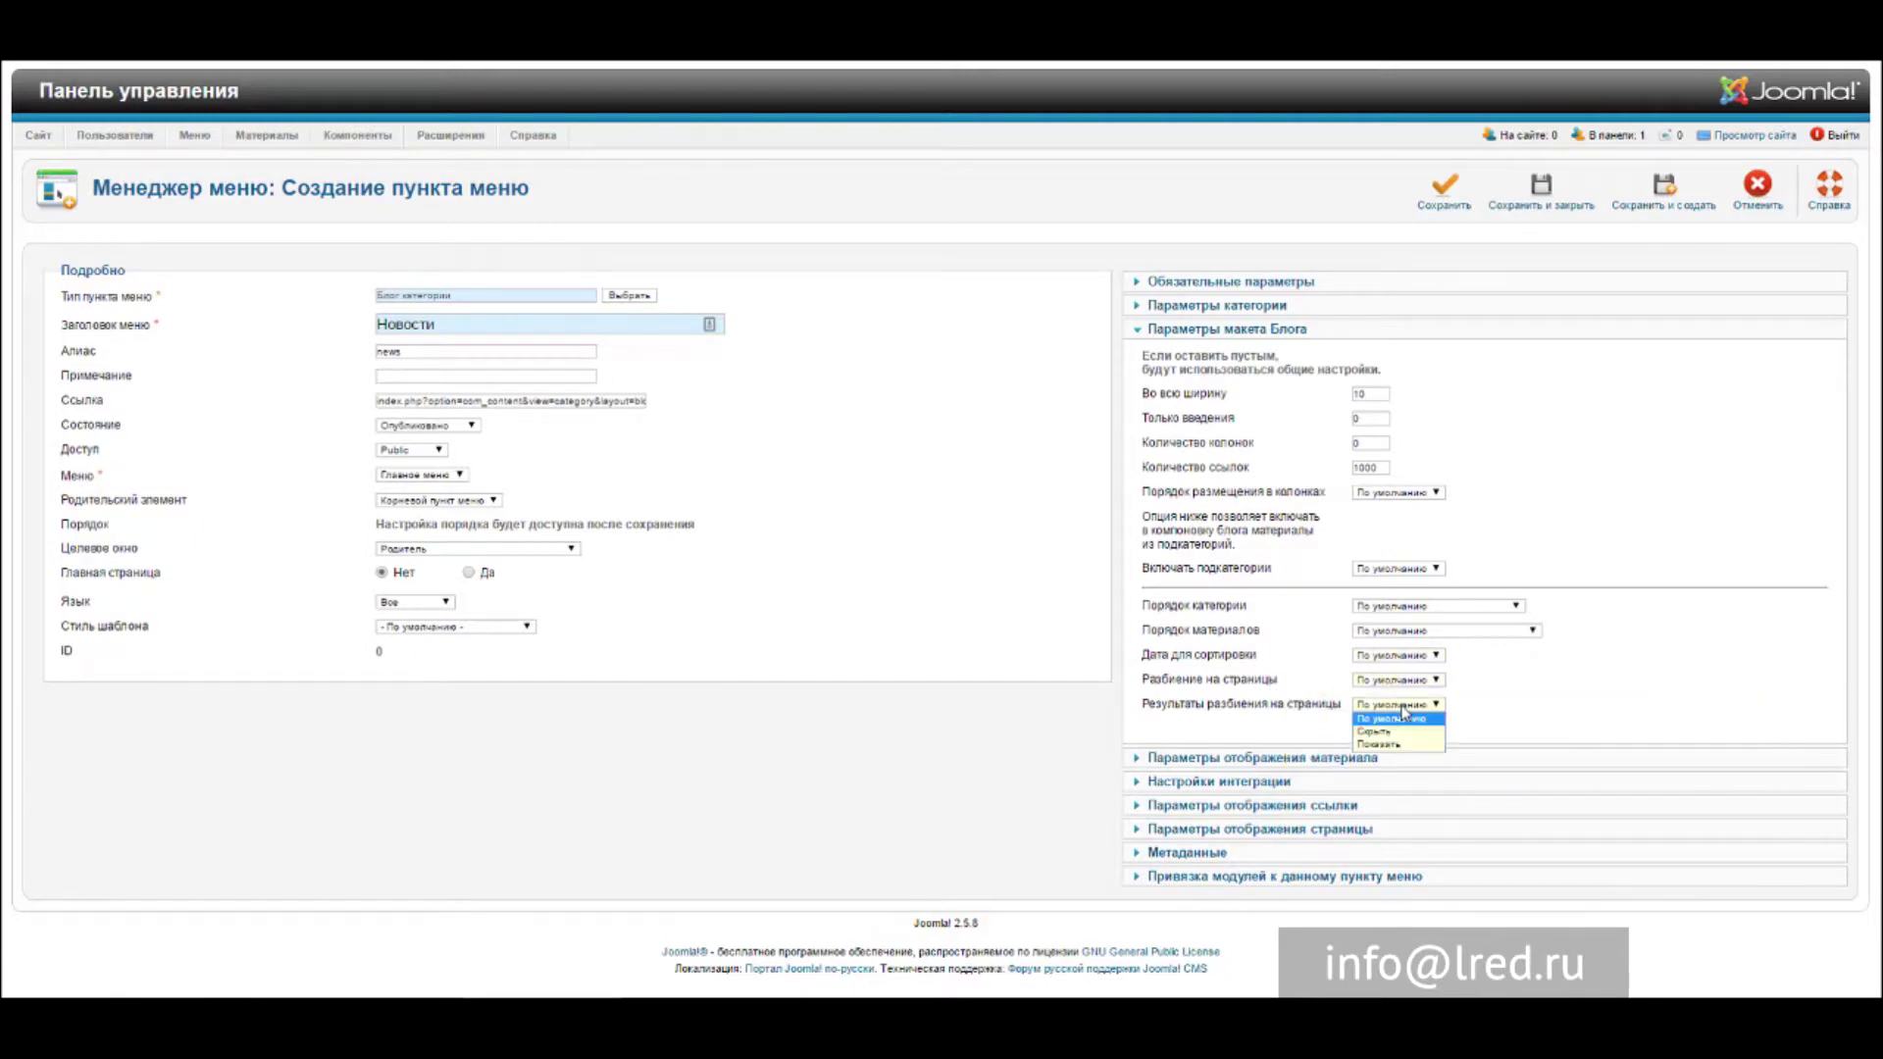
{"action": "left_click", "coordinate": [1401, 719]}
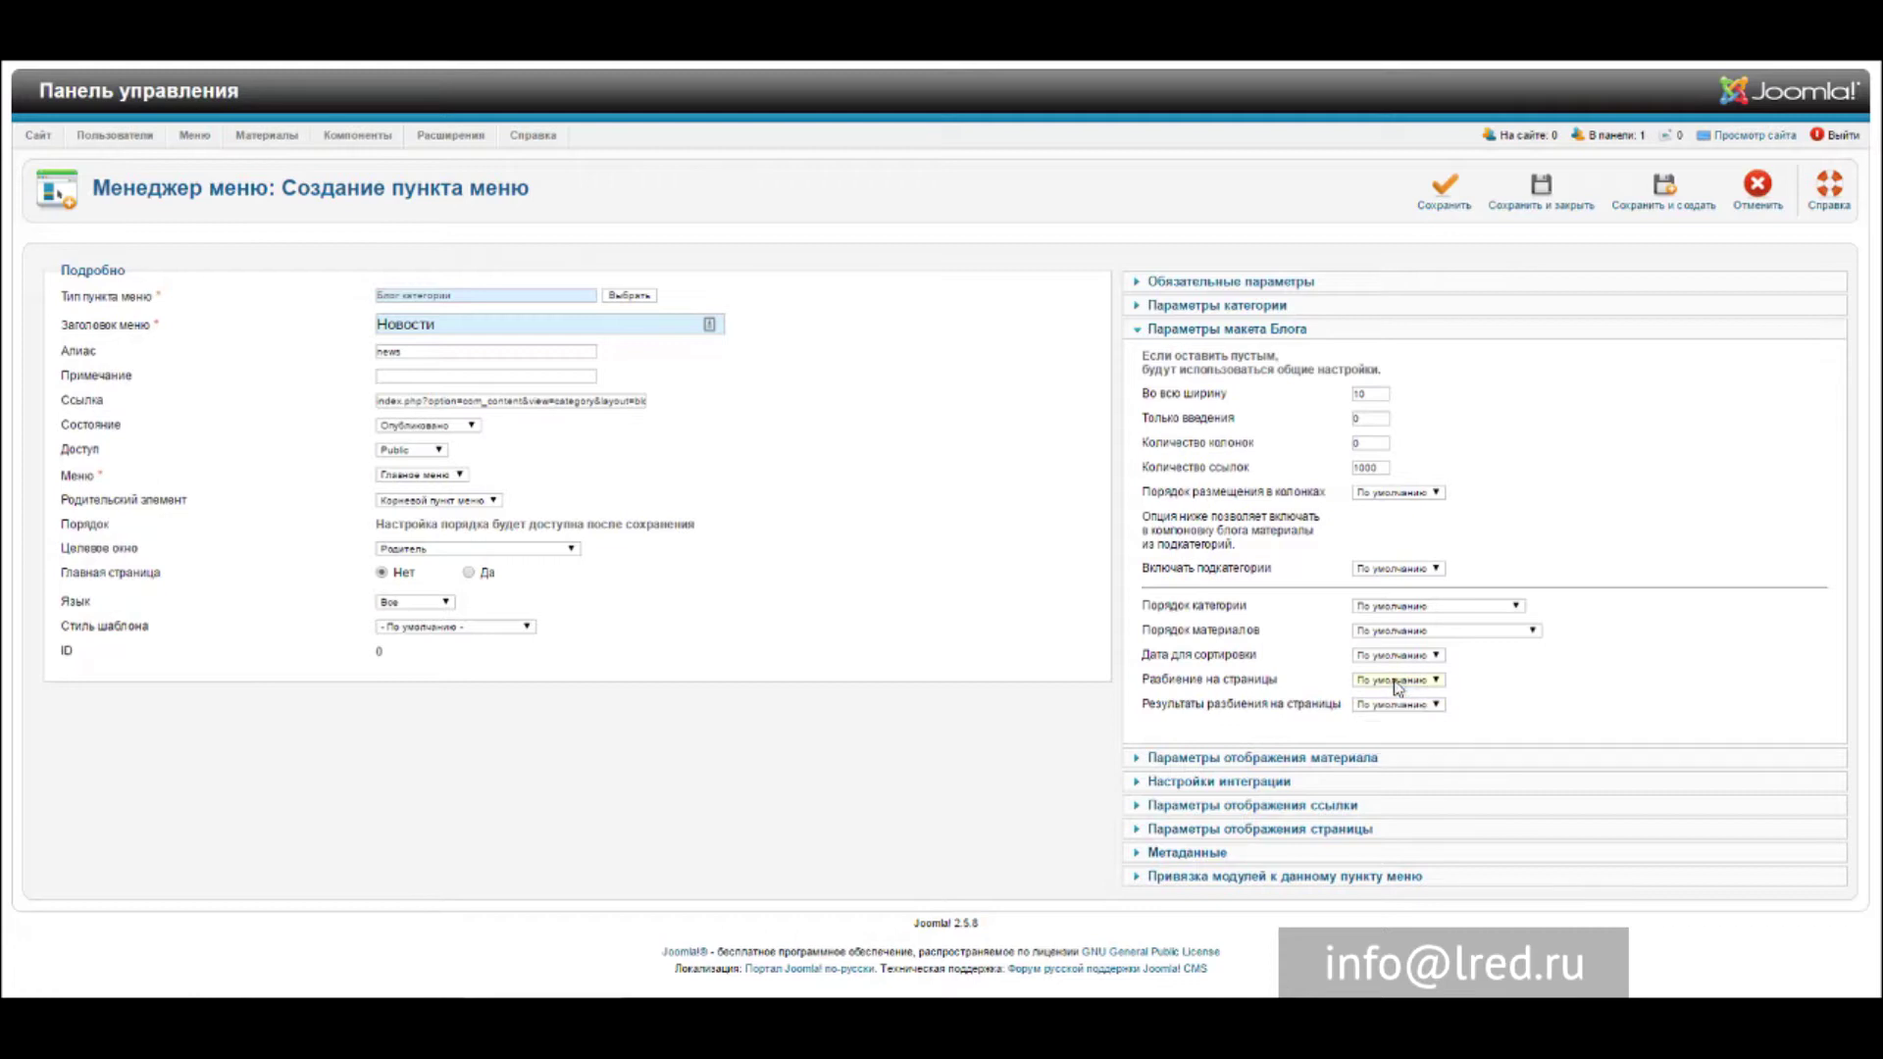
Review the article display options of the menu item, along with its category and blog layout parameters.
{"action": "left_click", "coordinate": [1286, 764]}
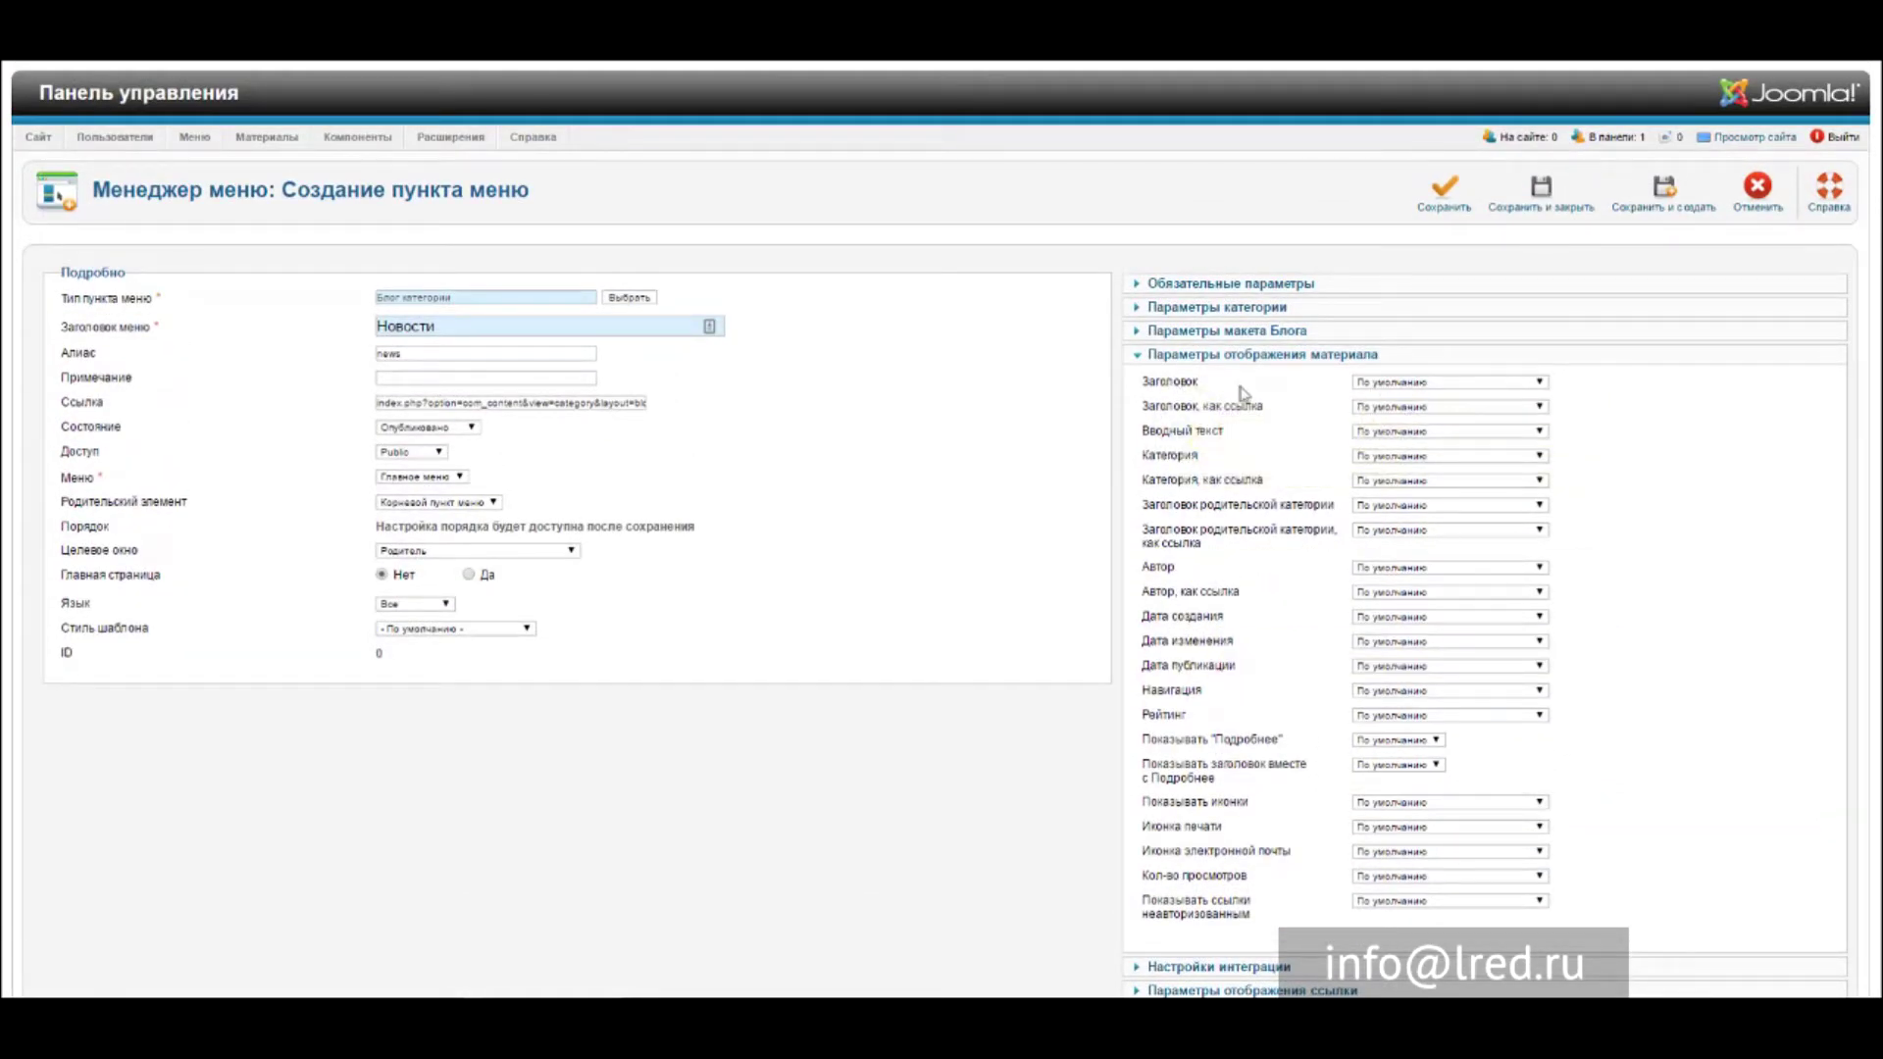
{"action": "left_click", "coordinate": [1397, 390]}
{"action": "left_click", "coordinate": [1397, 396]}
{"action": "left_click", "coordinate": [1400, 406]}
{"action": "left_click", "coordinate": [1400, 420]}
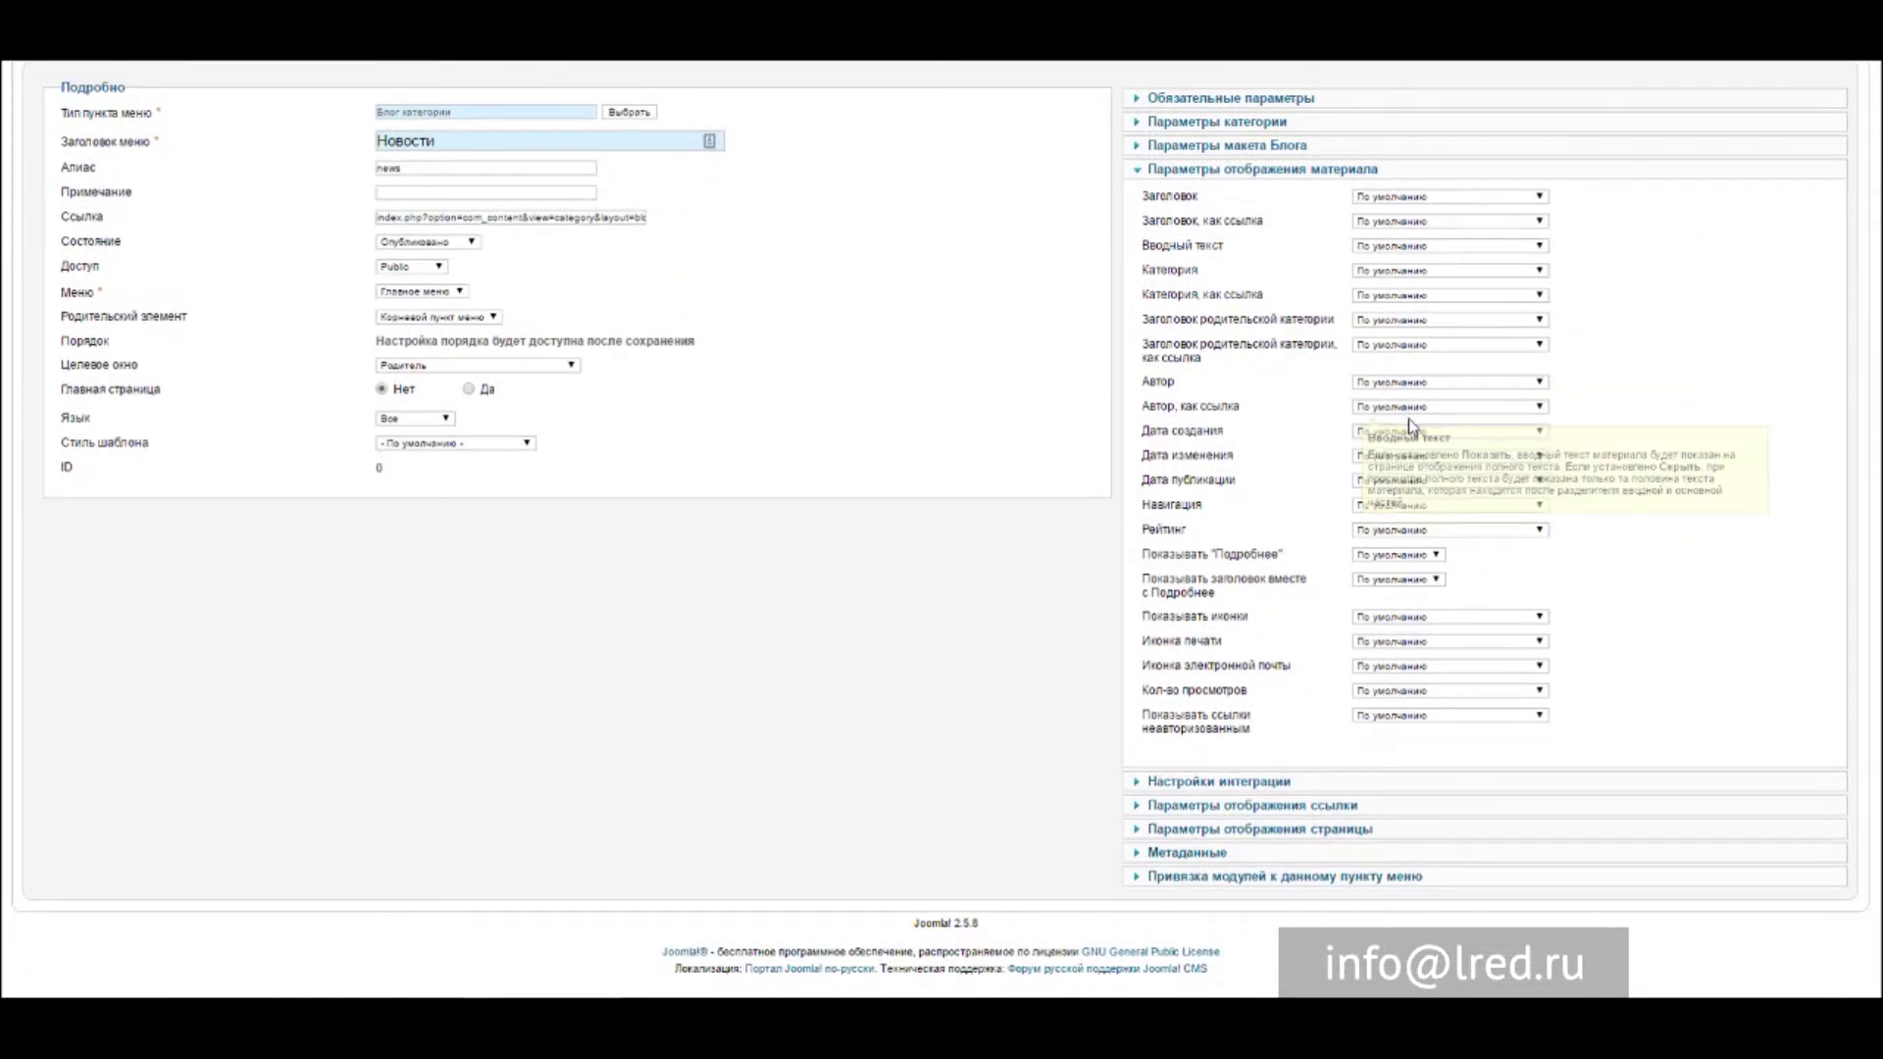
{"action": "scroll", "coordinate": [1410, 390], "scroll_direction": "up", "scroll_amount": 2}
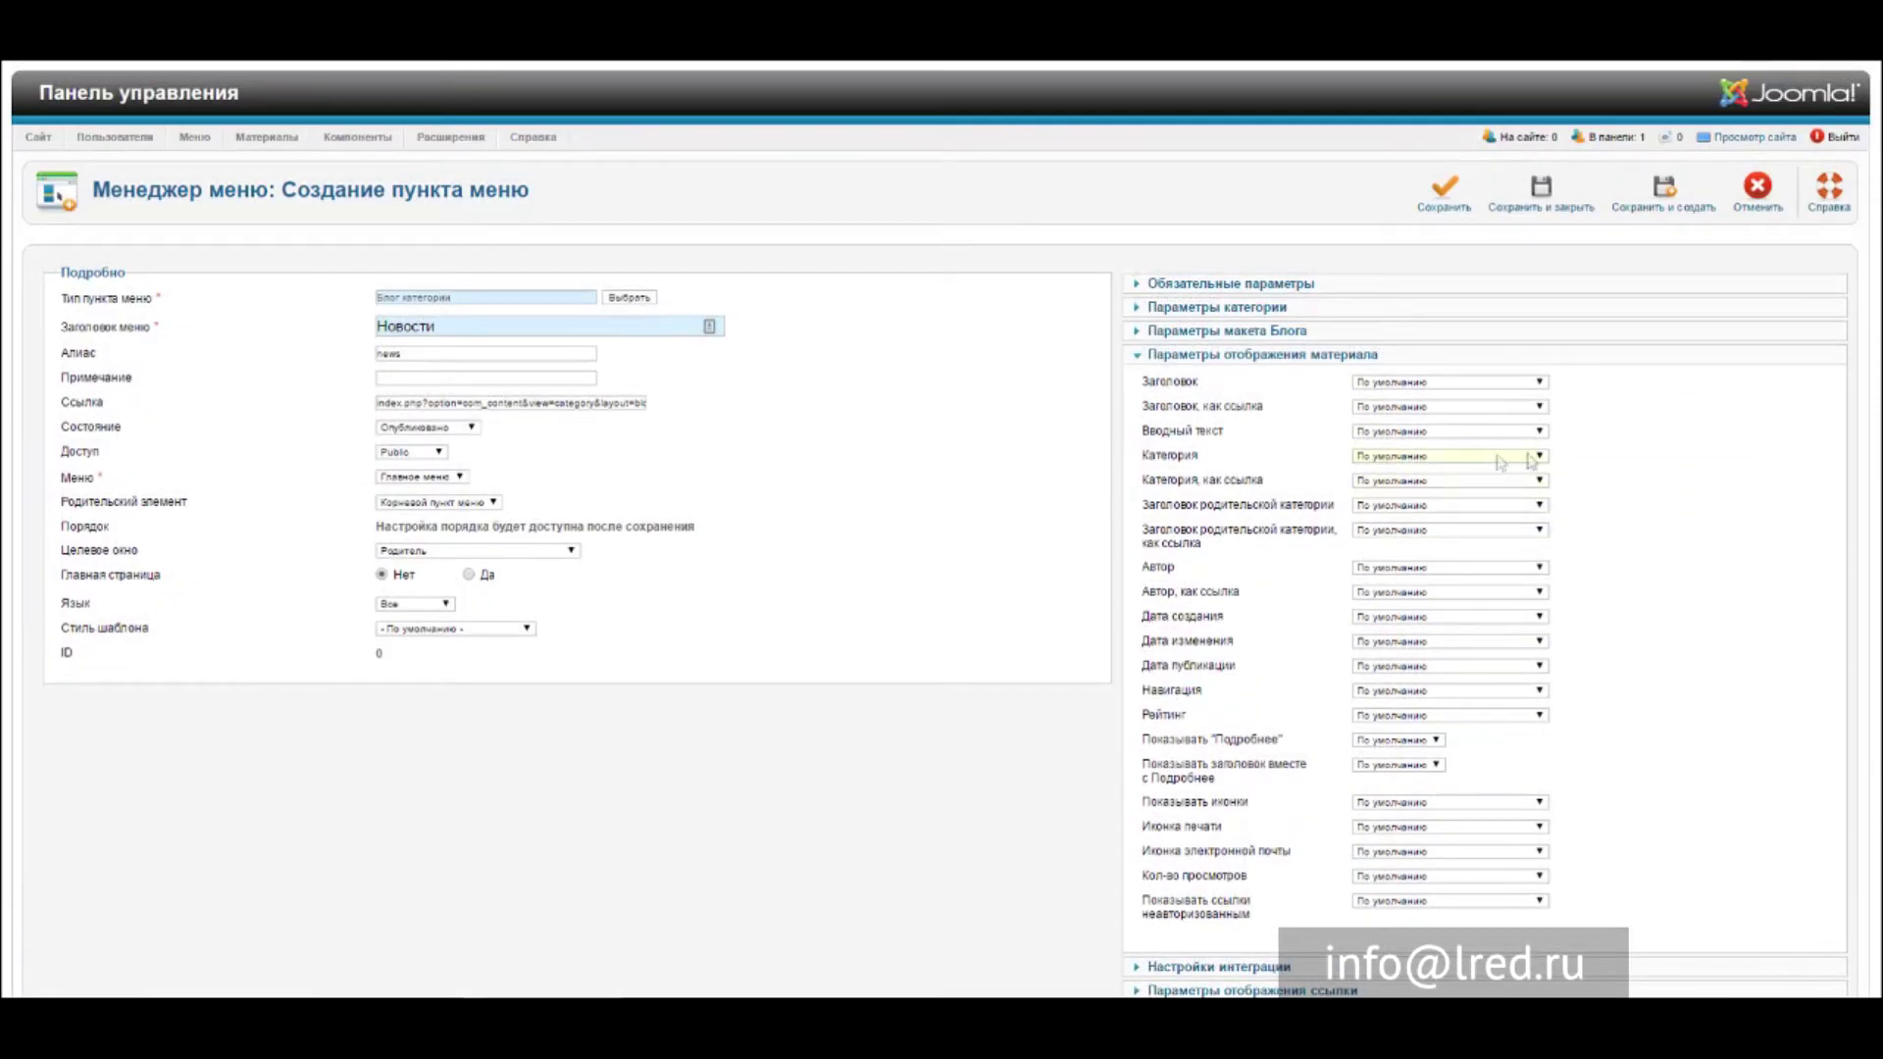
{"action": "scroll", "coordinate": [1605, 465], "scroll_direction": "down", "scroll_amount": 2}
{"action": "scroll", "coordinate": [1604, 465], "scroll_direction": "up", "scroll_amount": 2}
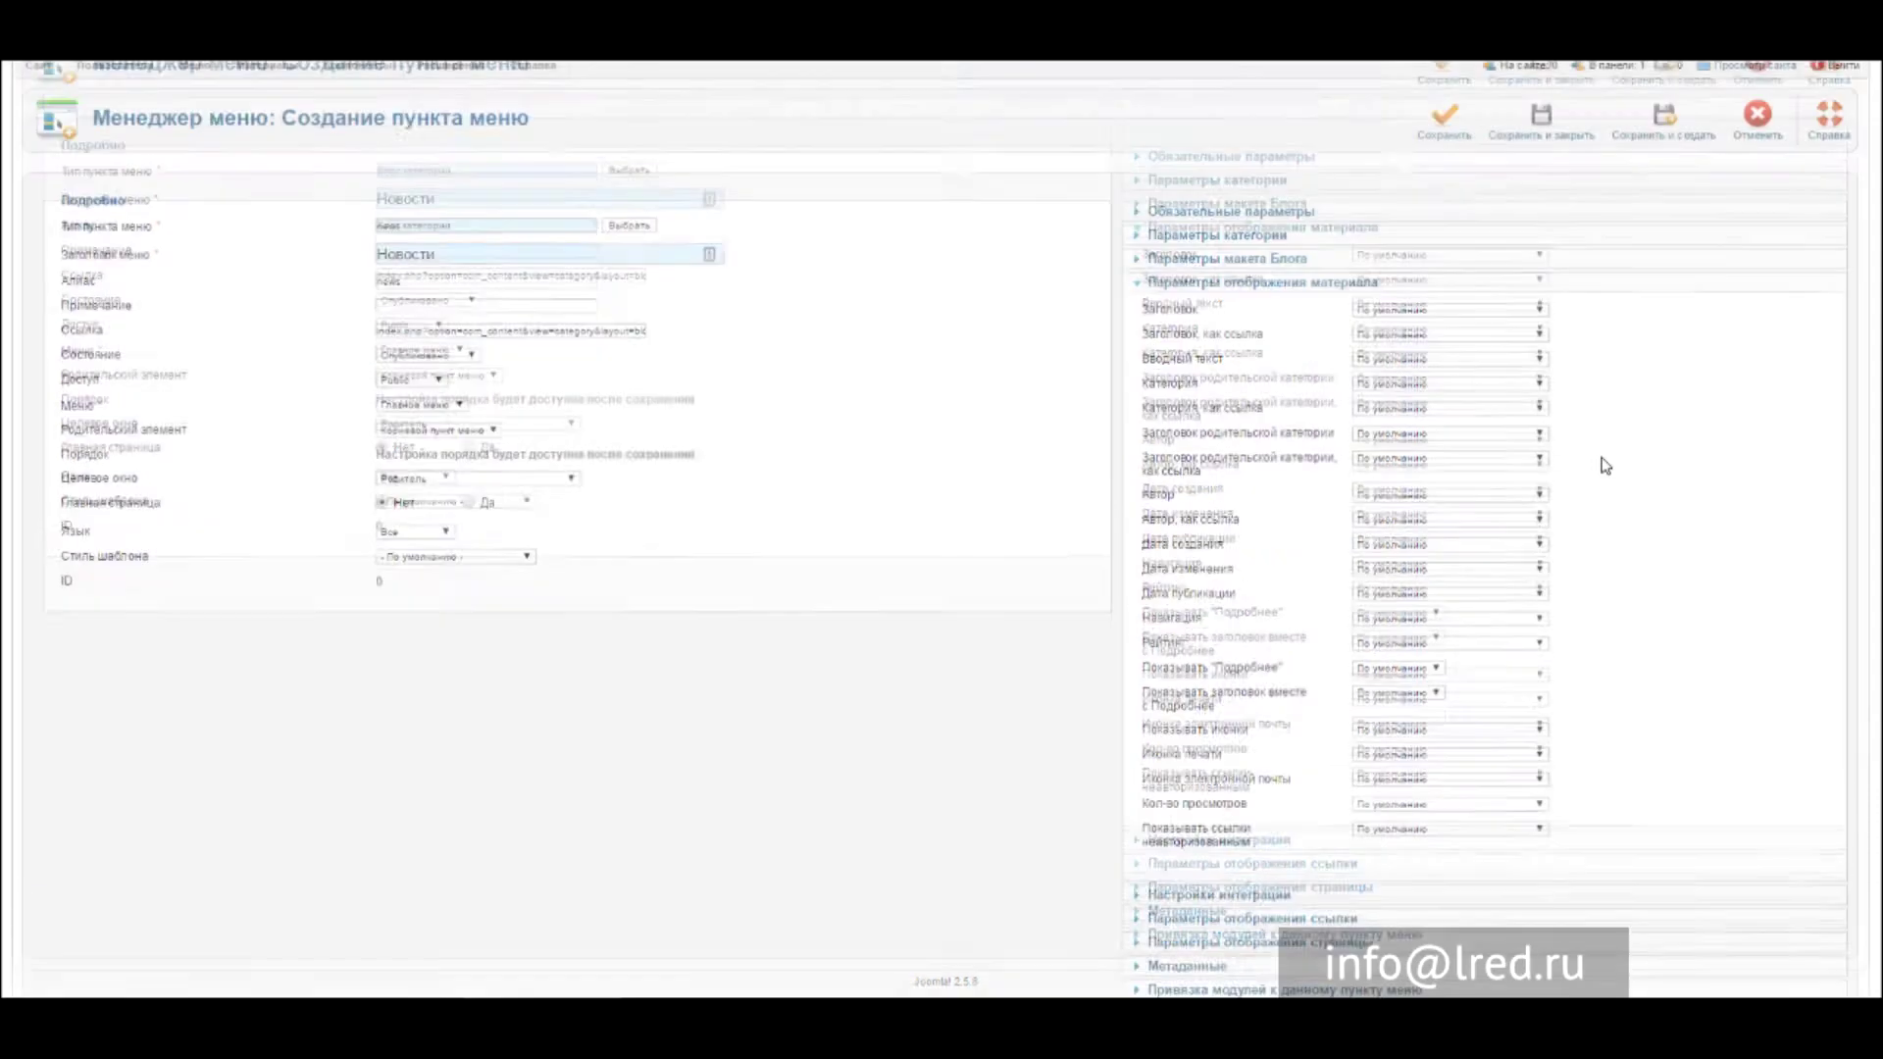
{"action": "scroll", "coordinate": [1482, 633], "scroll_direction": "down", "scroll_amount": 2}
{"action": "scroll", "coordinate": [1412, 481], "scroll_direction": "up", "scroll_amount": 2}
{"action": "left_click", "coordinate": [1196, 357]}
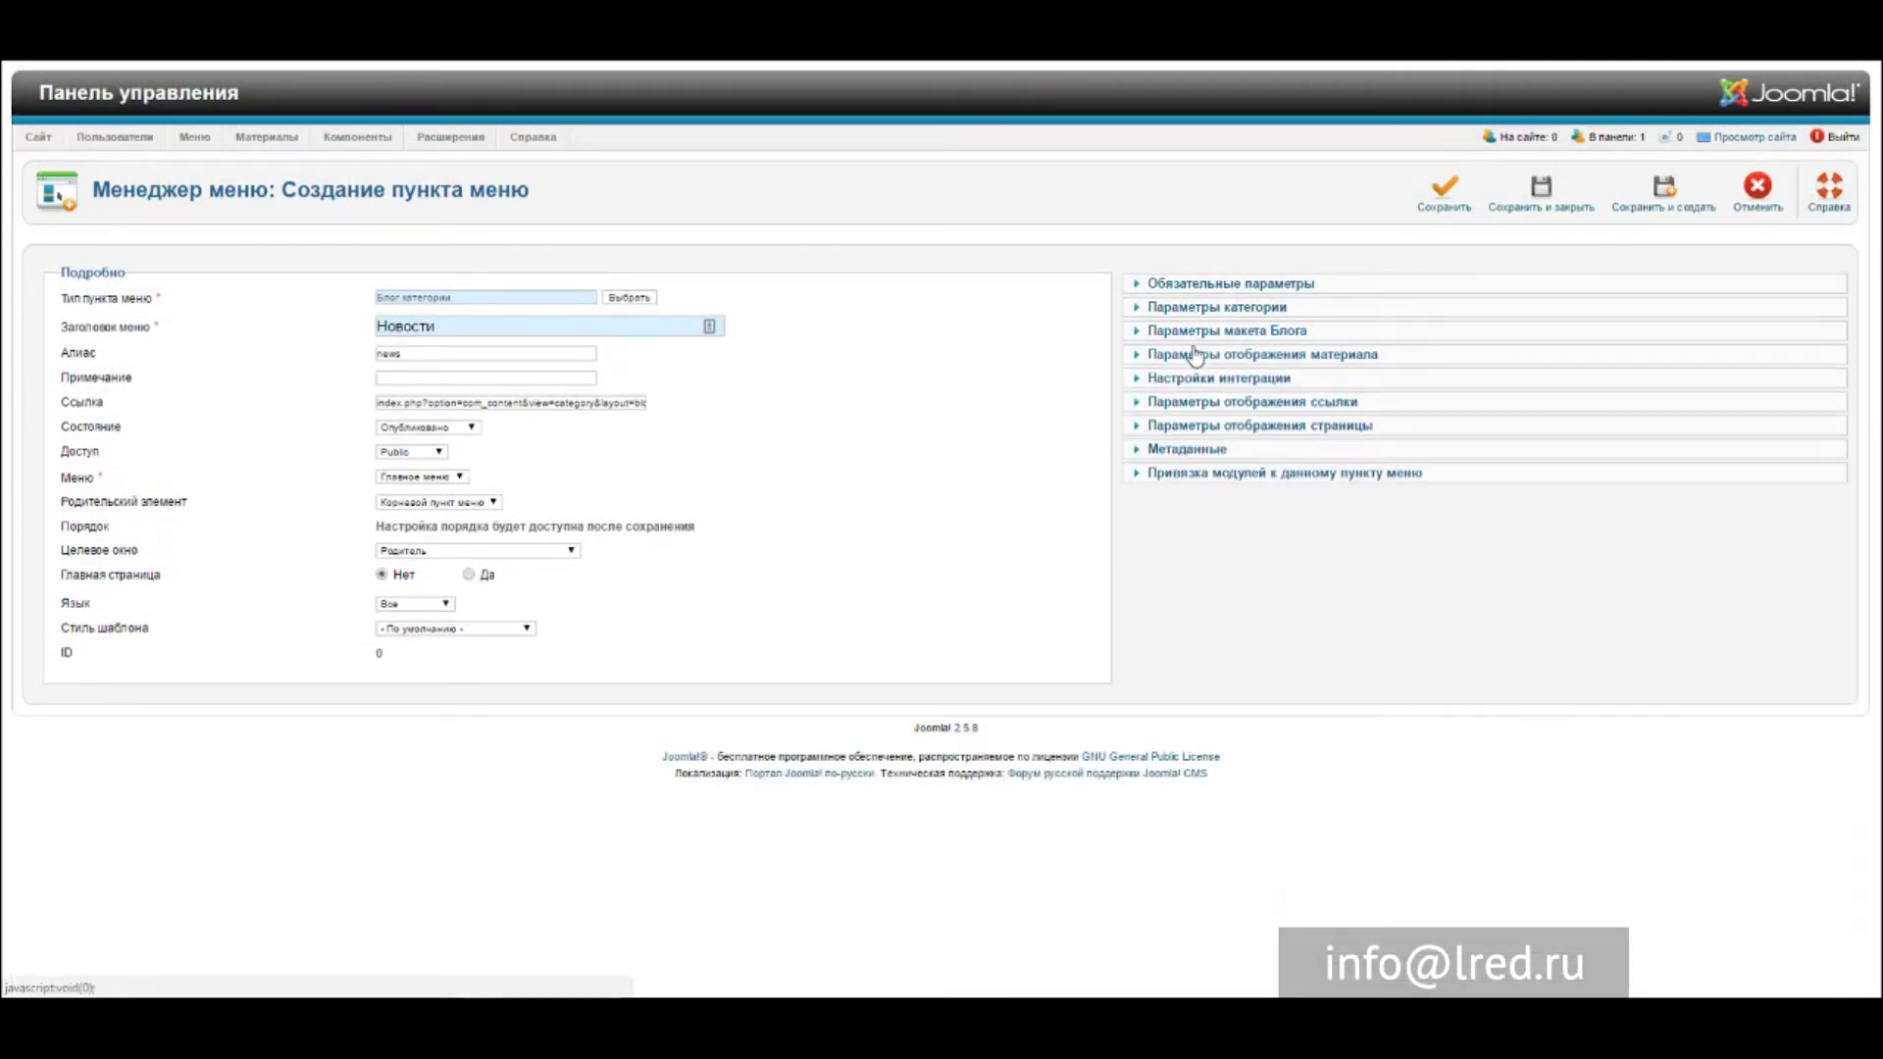
{"action": "left_click", "coordinate": [1186, 311]}
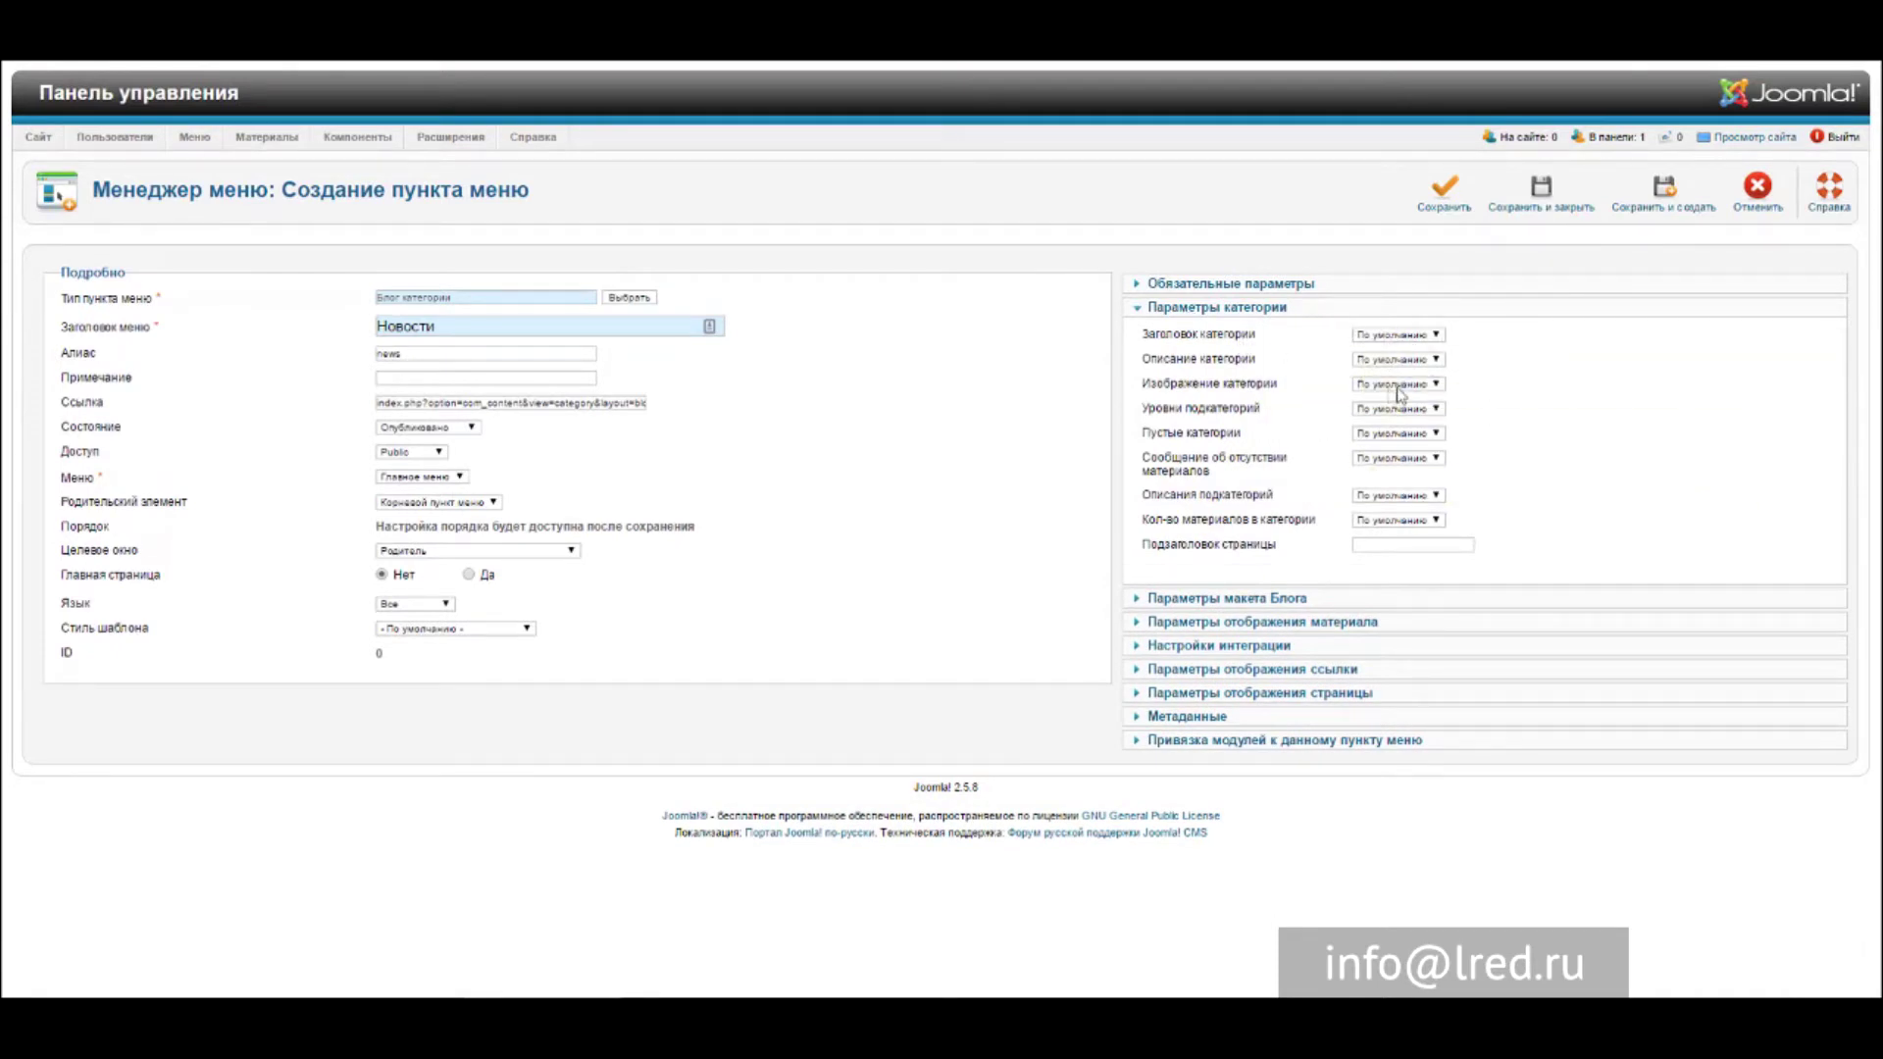
{"action": "left_click", "coordinate": [1265, 598]}
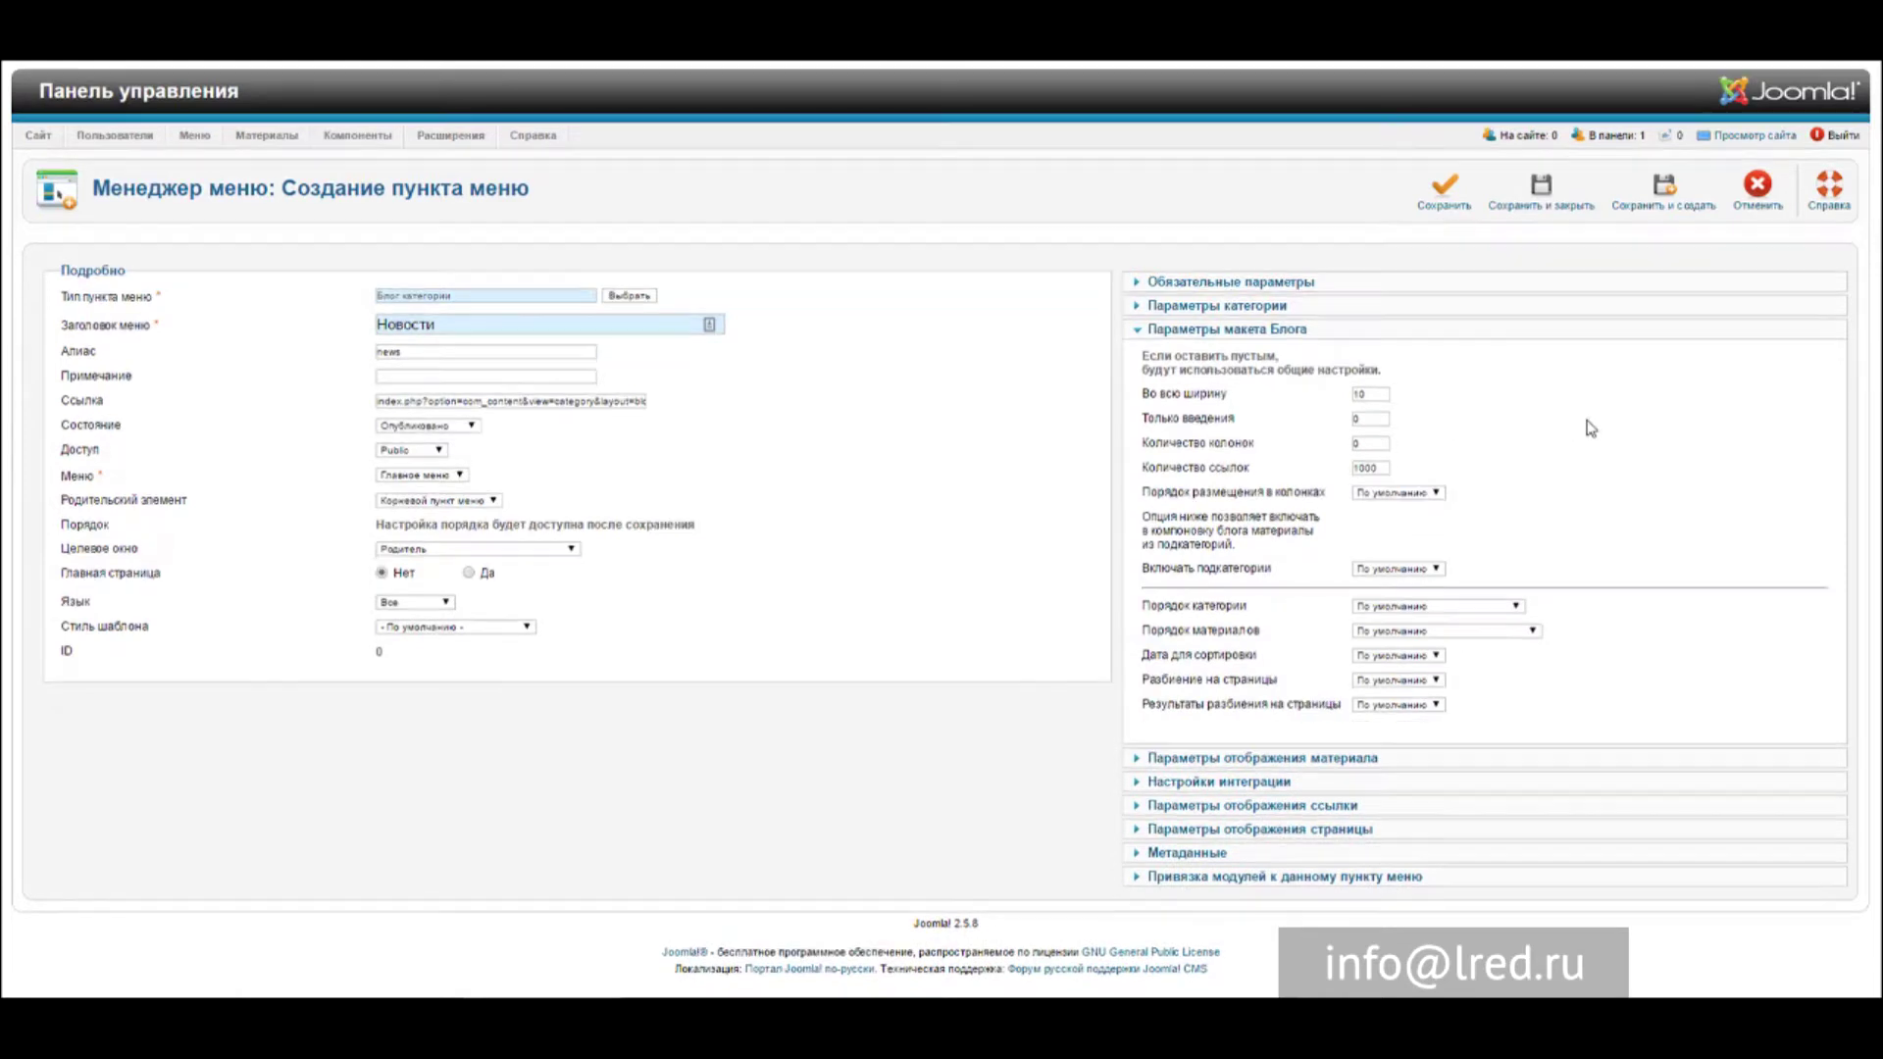
Change the menu item's type to Список материалов категории and select the category Новости for it.
{"action": "left_click", "coordinate": [629, 298]}
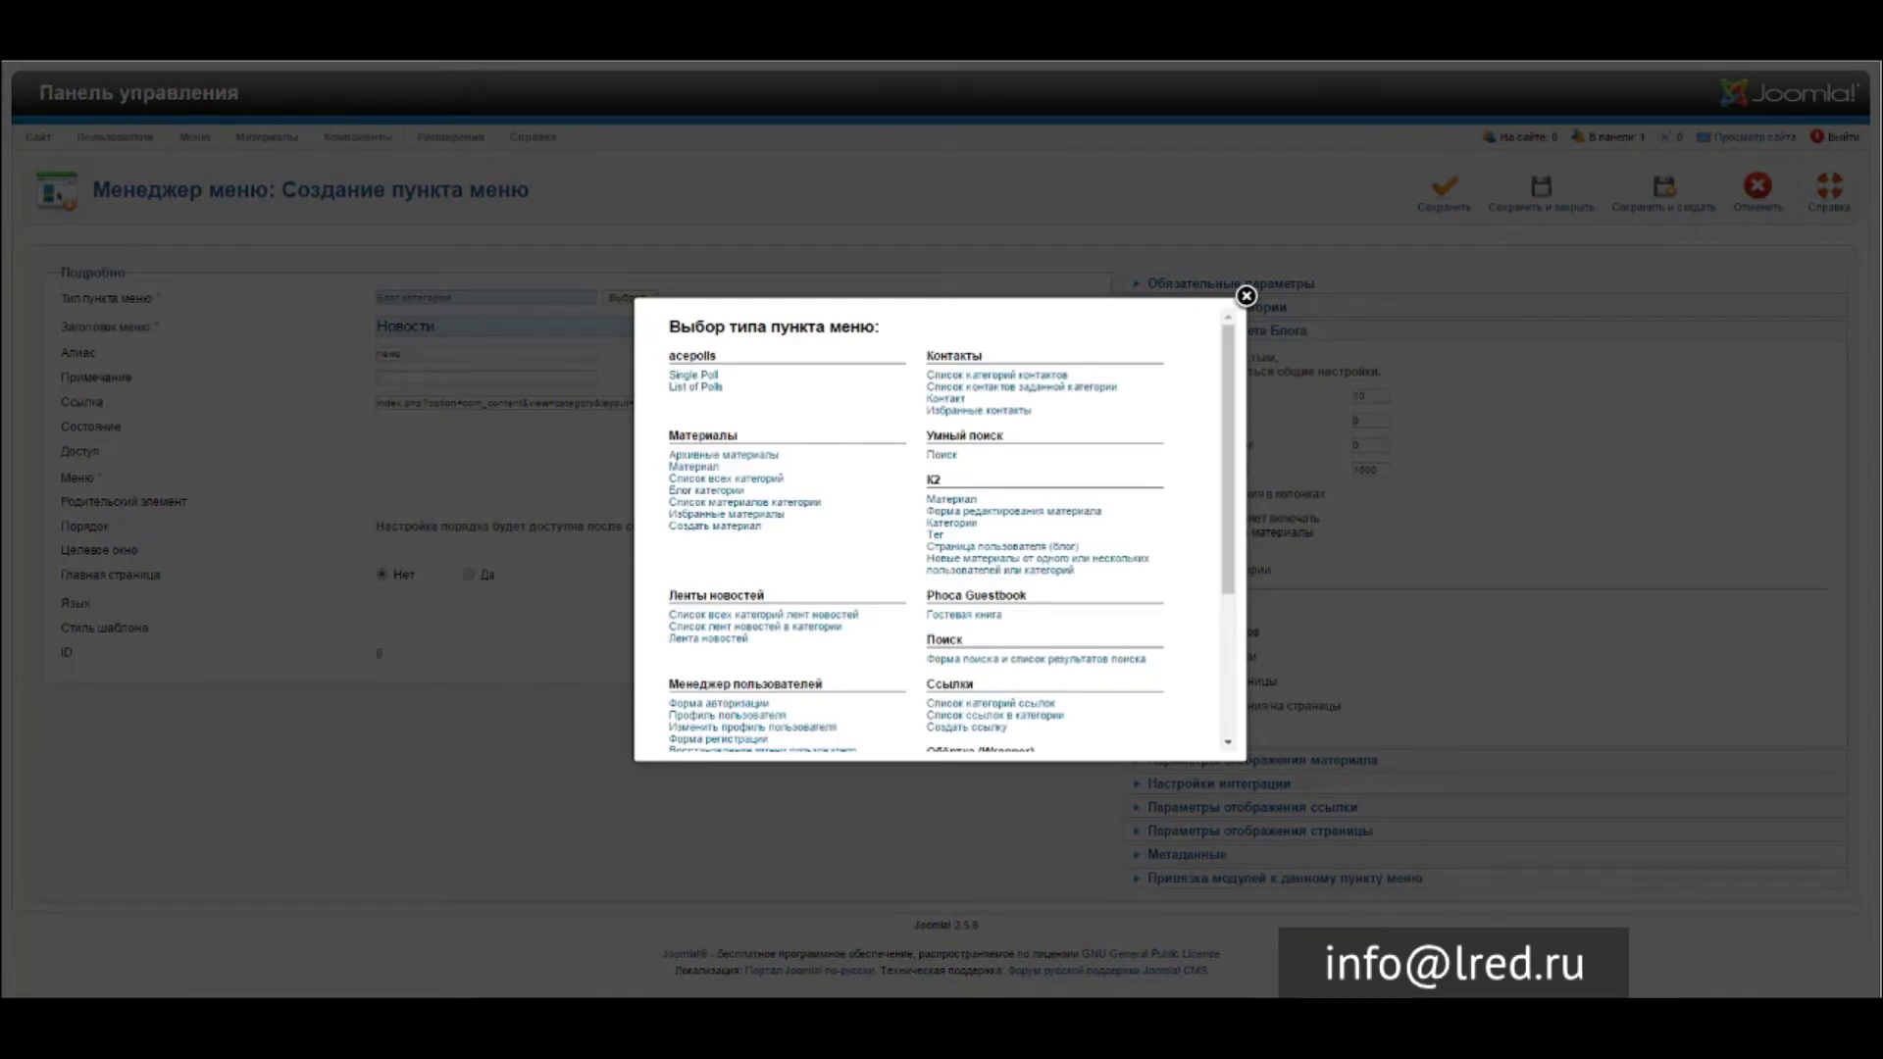
{"action": "left_click", "coordinate": [709, 504]}
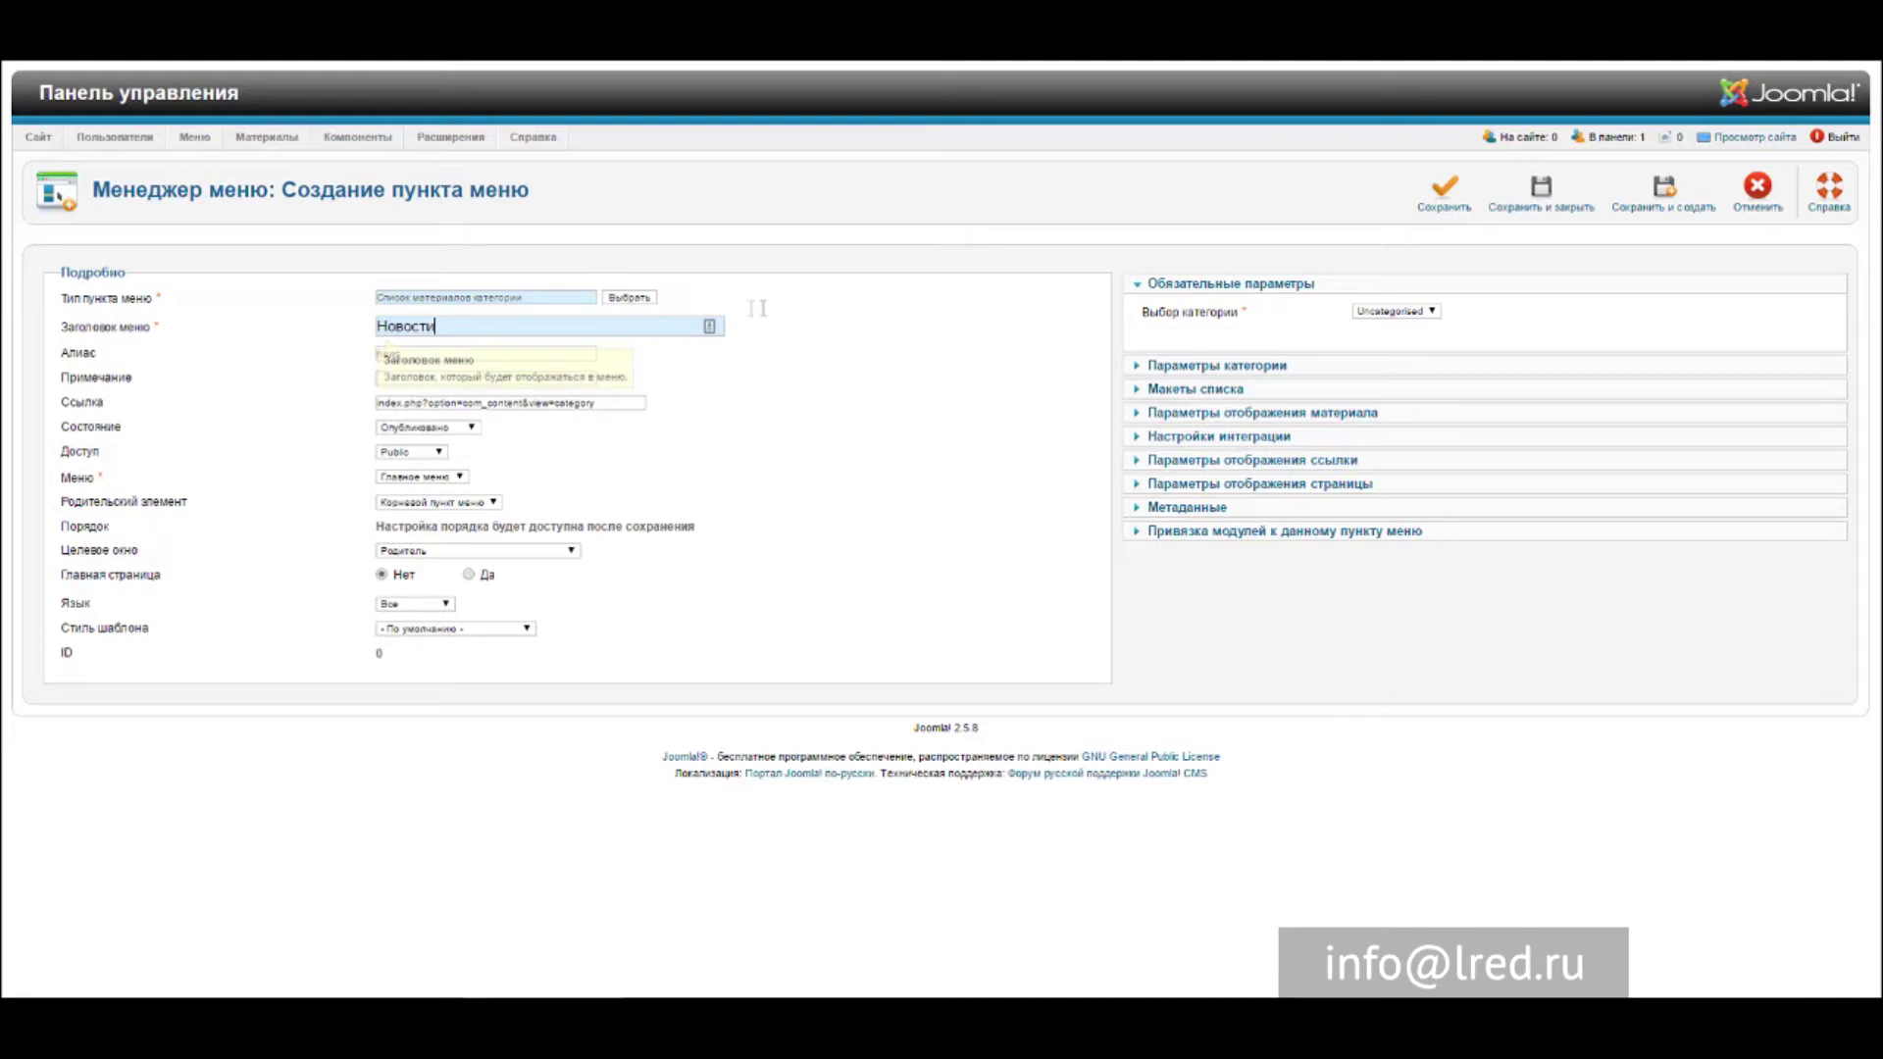
{"action": "left_click", "coordinate": [487, 336]}
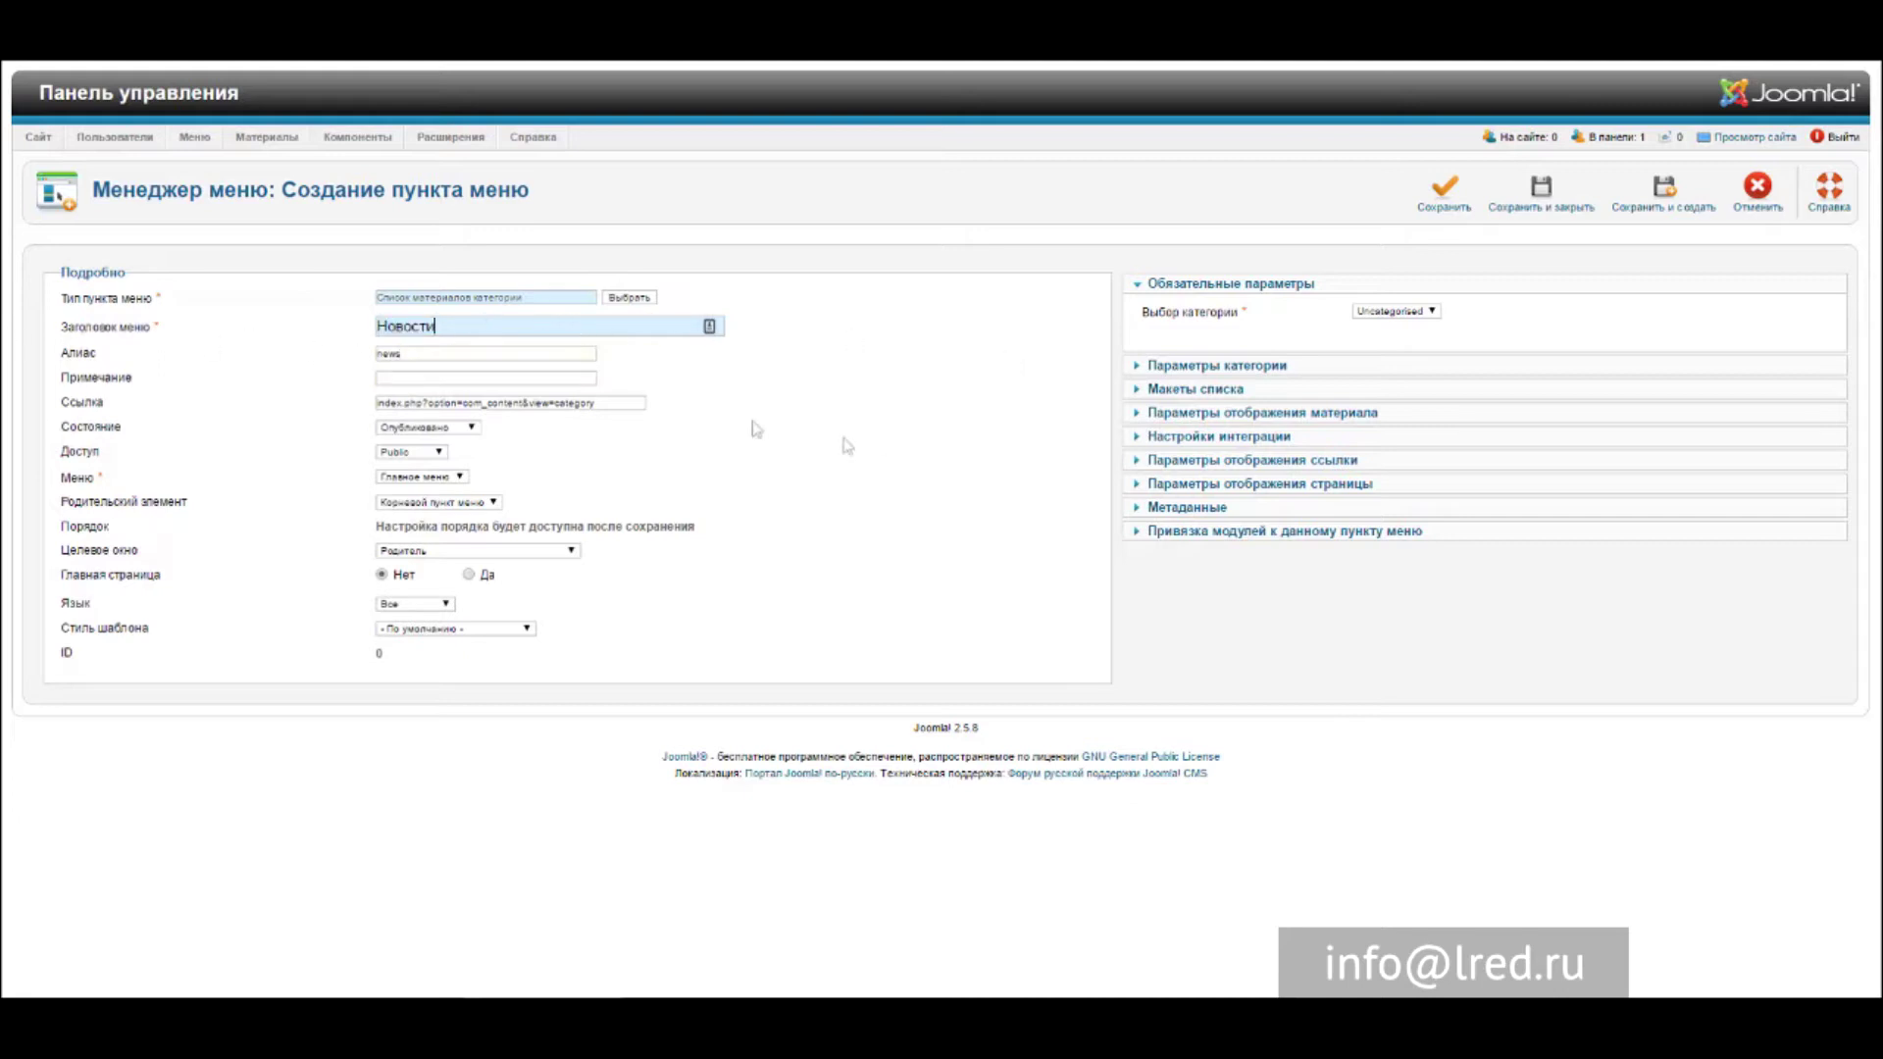
{"action": "left_click", "coordinate": [1433, 312]}
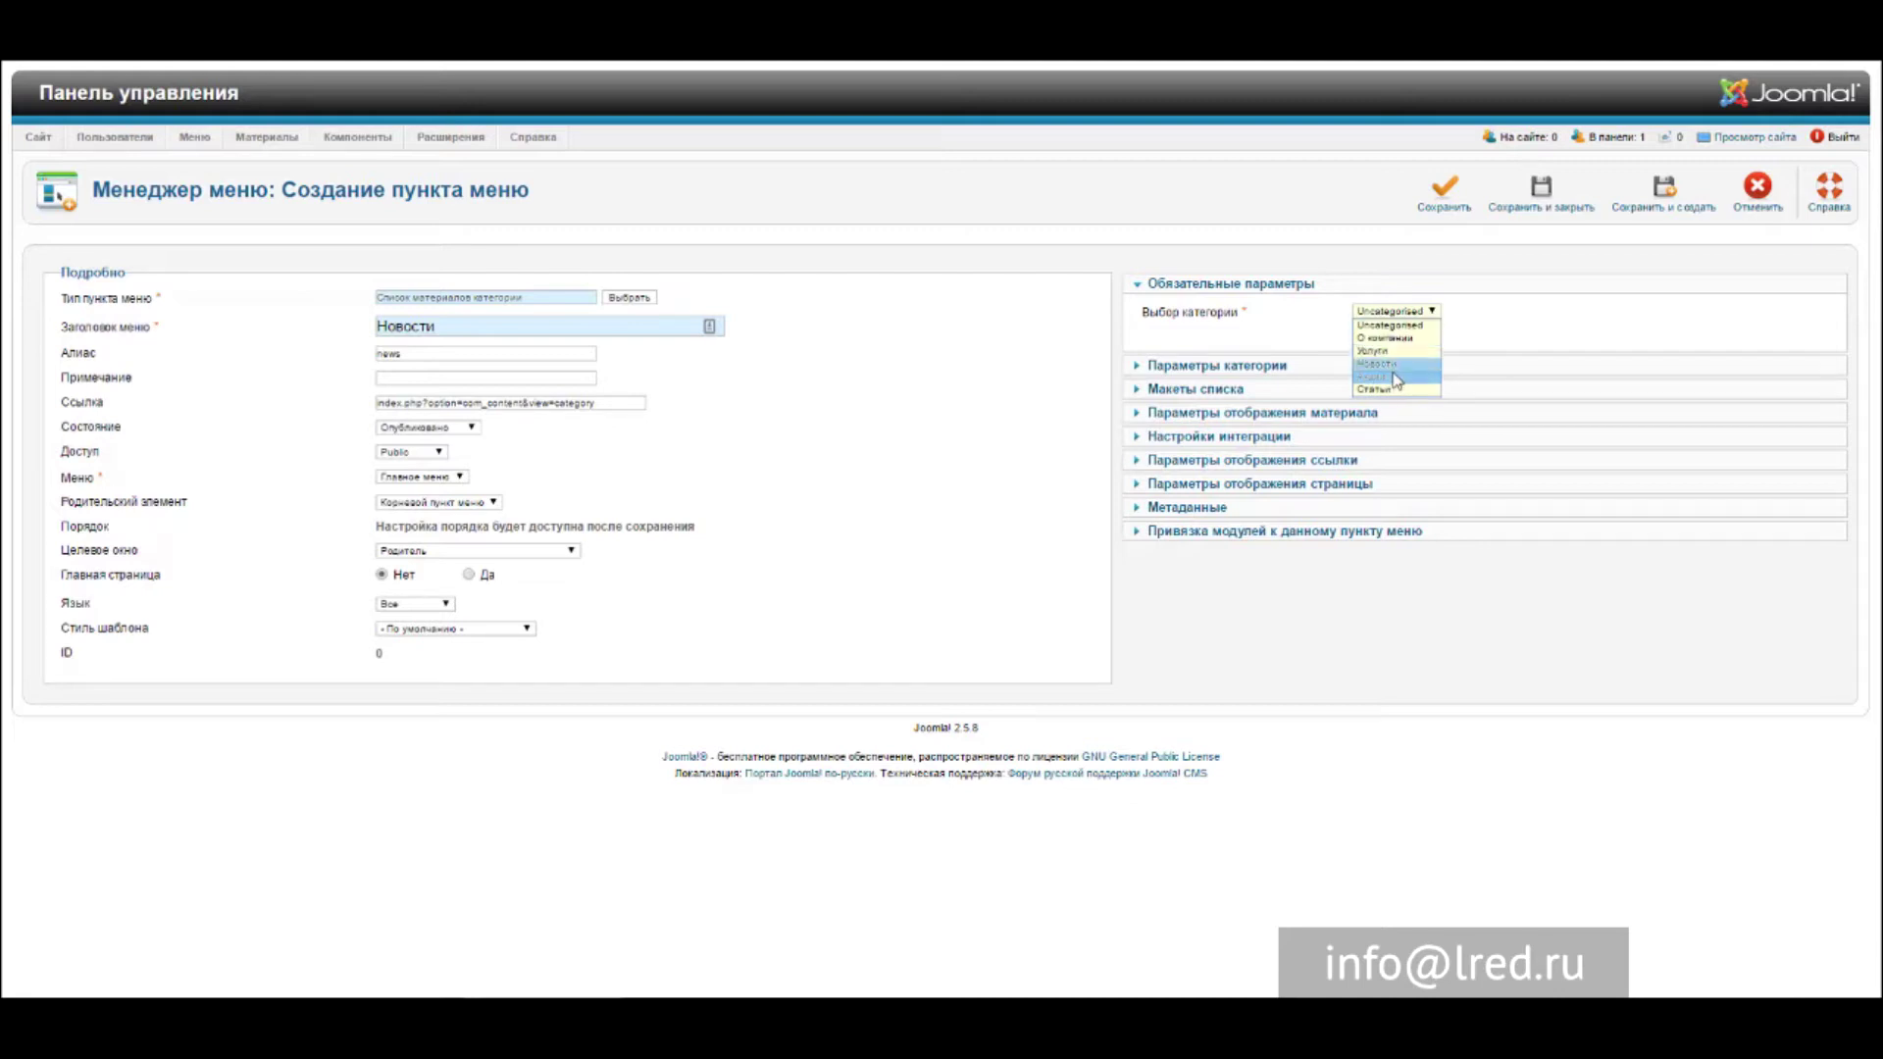
{"action": "left_click", "coordinate": [1391, 373]}
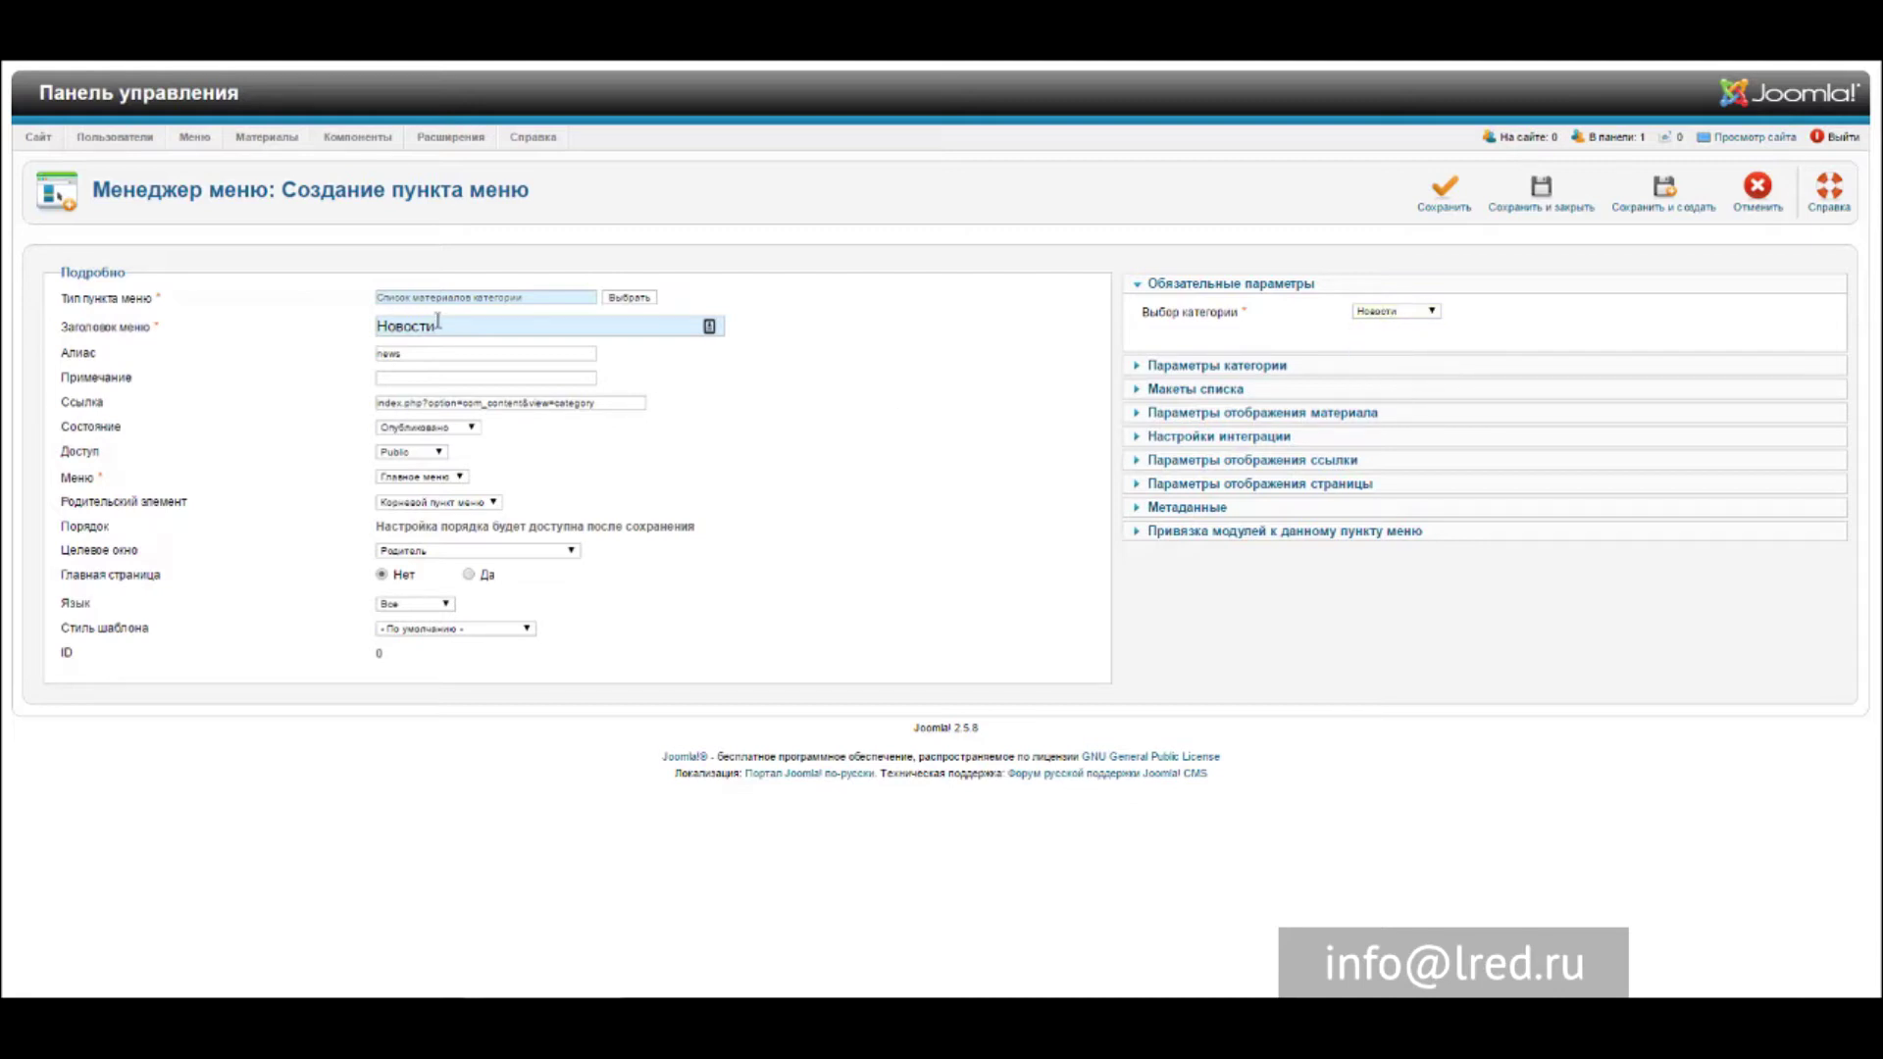
Examine the category parameters and the list layout choices for the items-per-page selector and the number of listed articles.
{"action": "left_click", "coordinate": [1296, 371]}
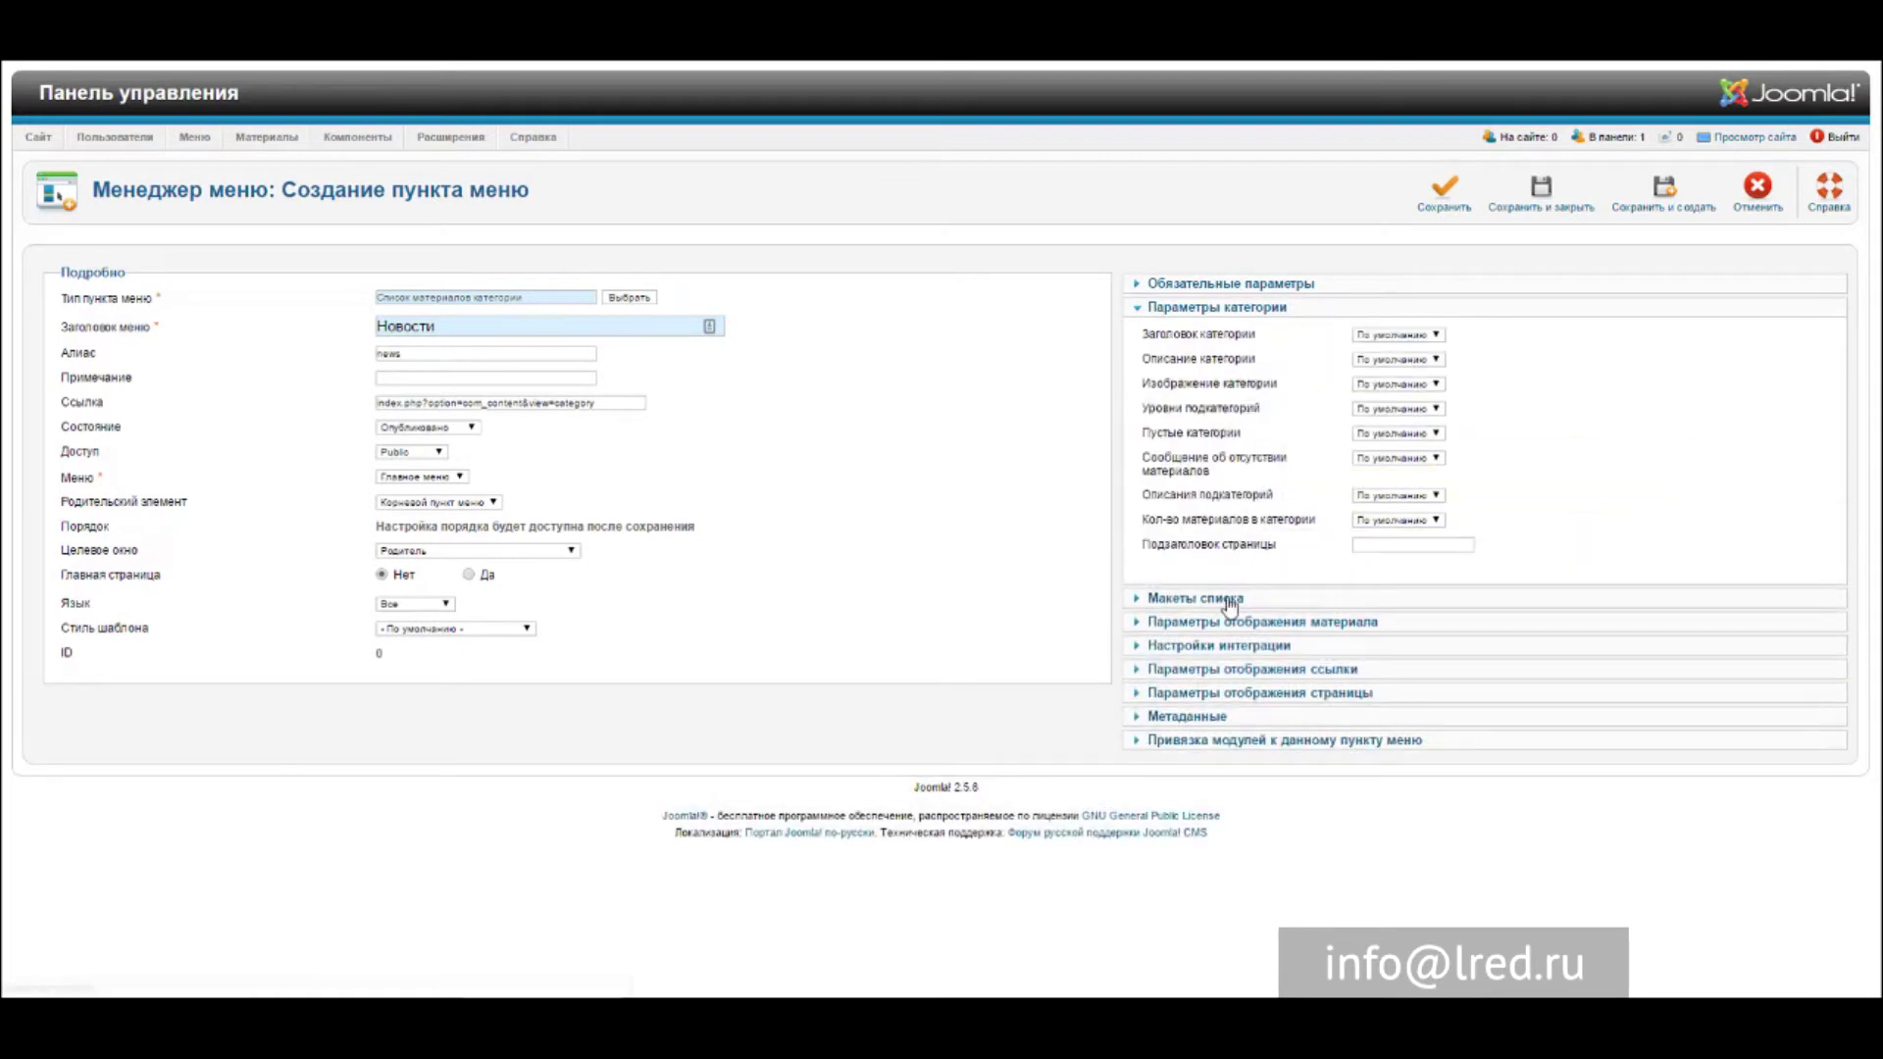
{"action": "left_click", "coordinate": [1224, 597]}
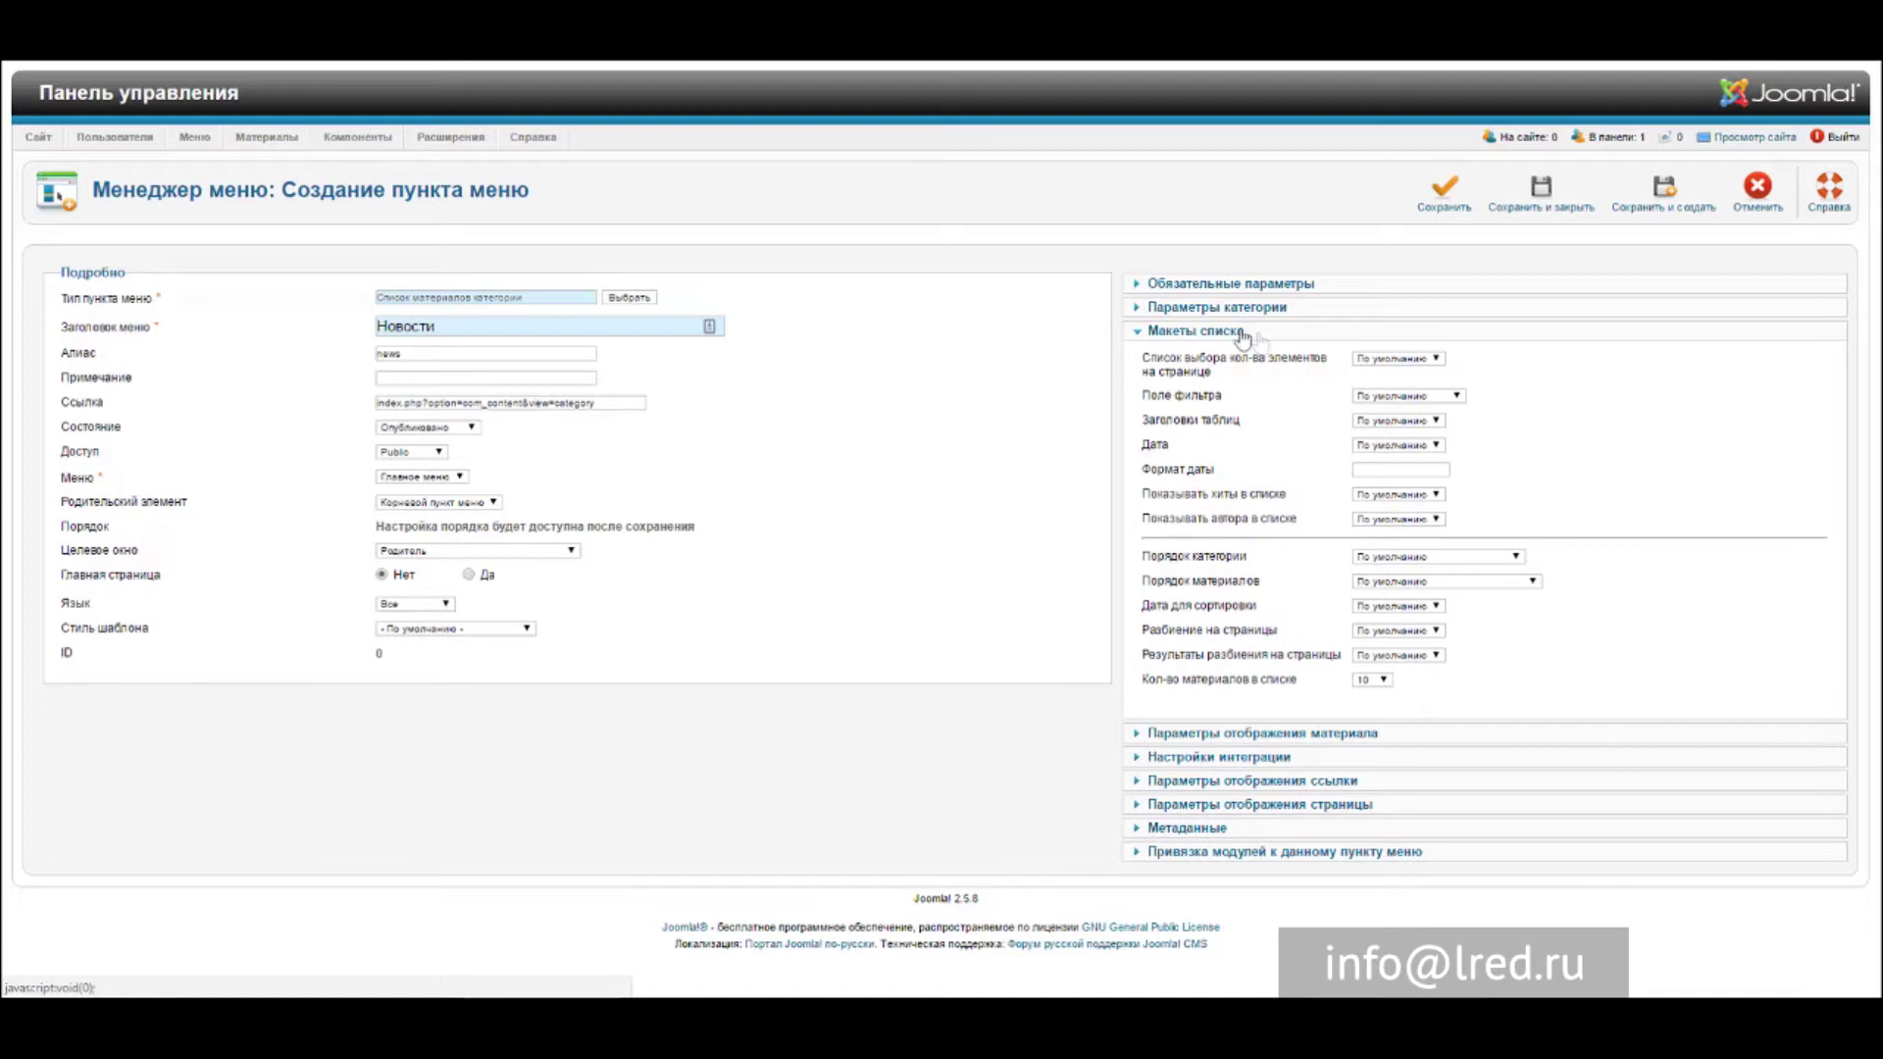
{"action": "left_click", "coordinate": [1417, 361]}
{"action": "left_click", "coordinate": [1371, 375]}
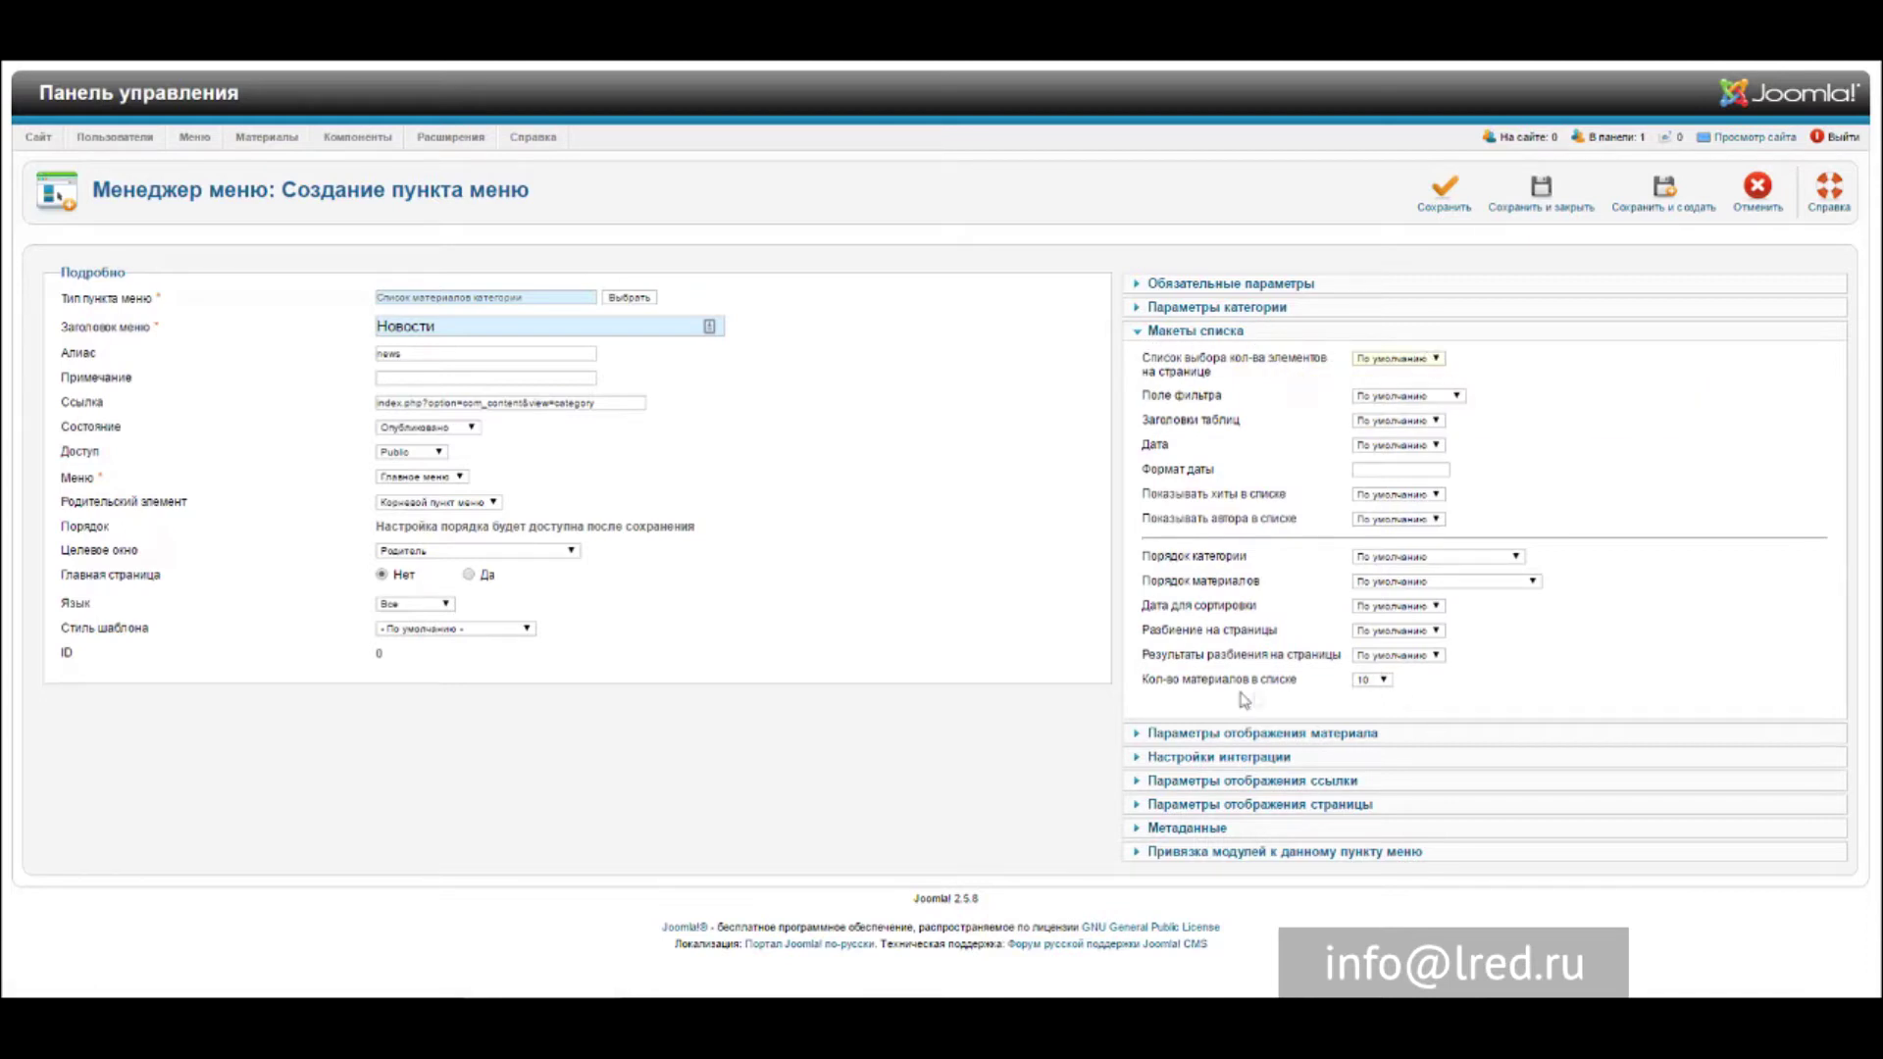
{"action": "left_click", "coordinate": [1371, 681]}
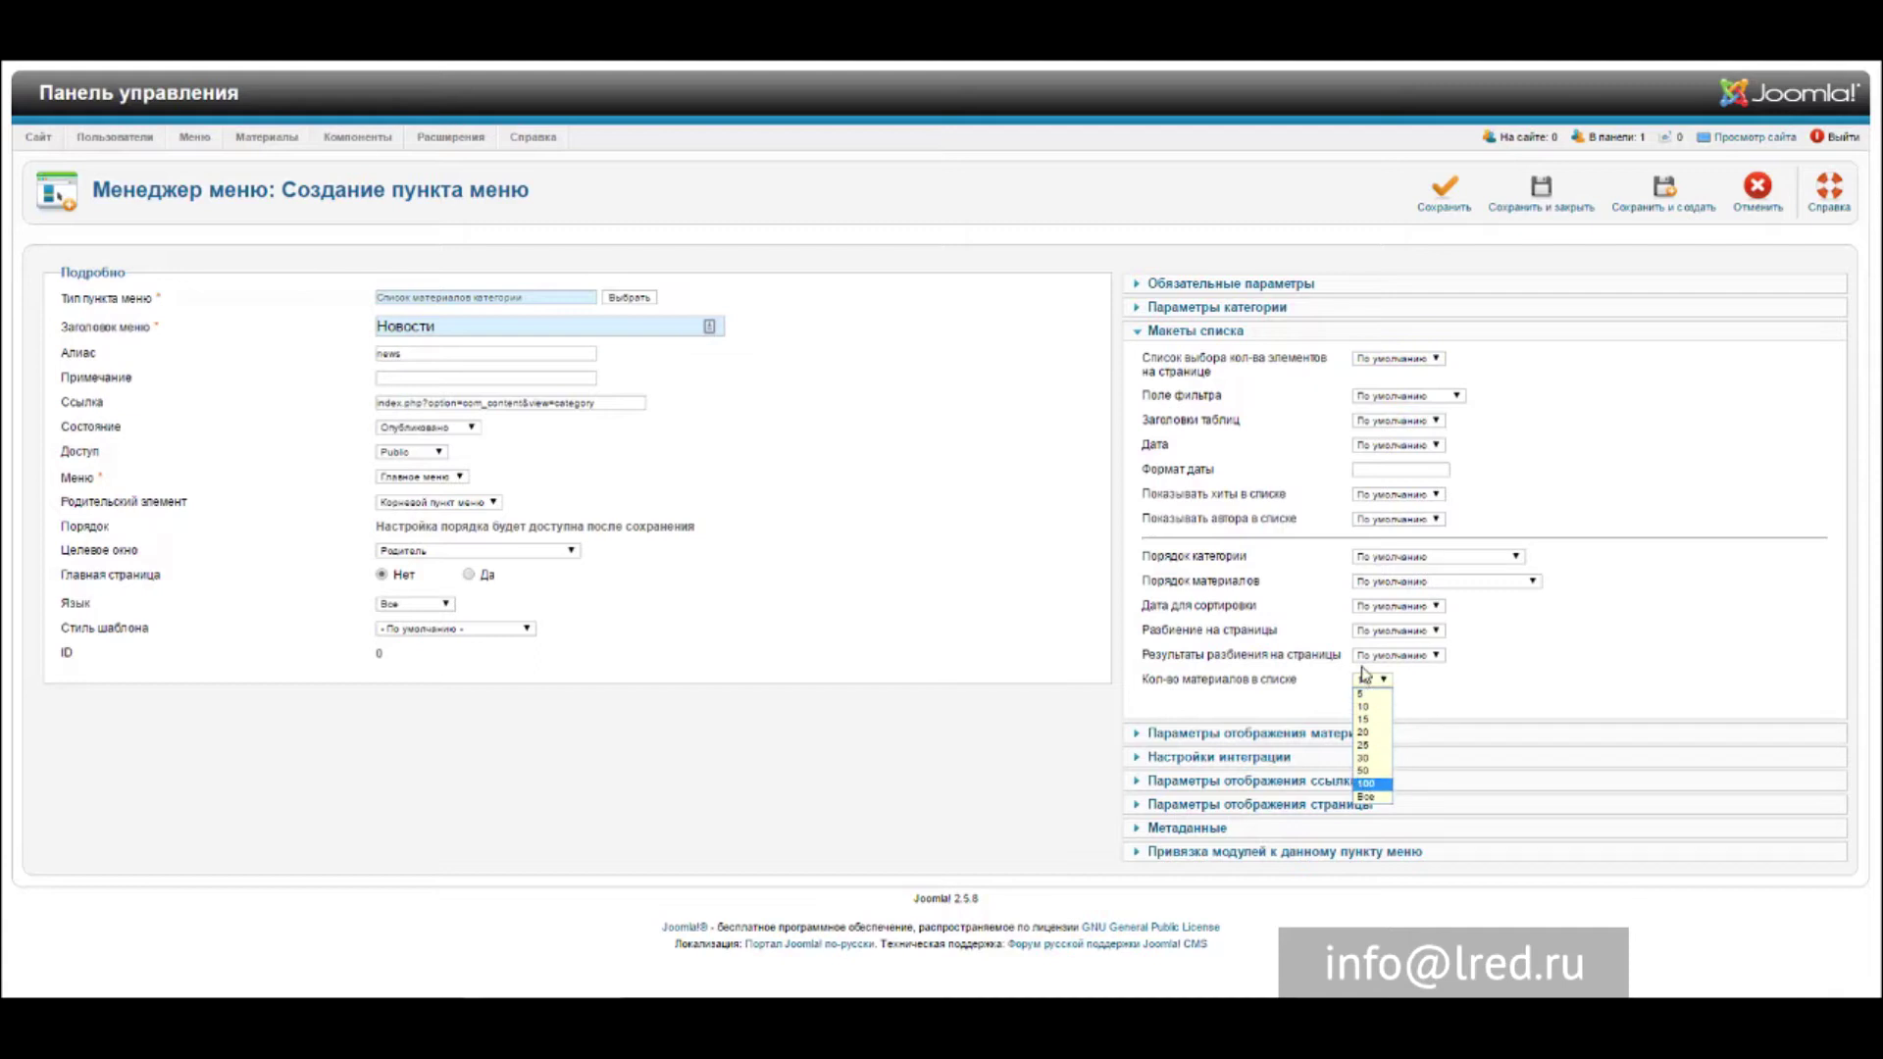
{"action": "left_click", "coordinate": [1368, 706]}
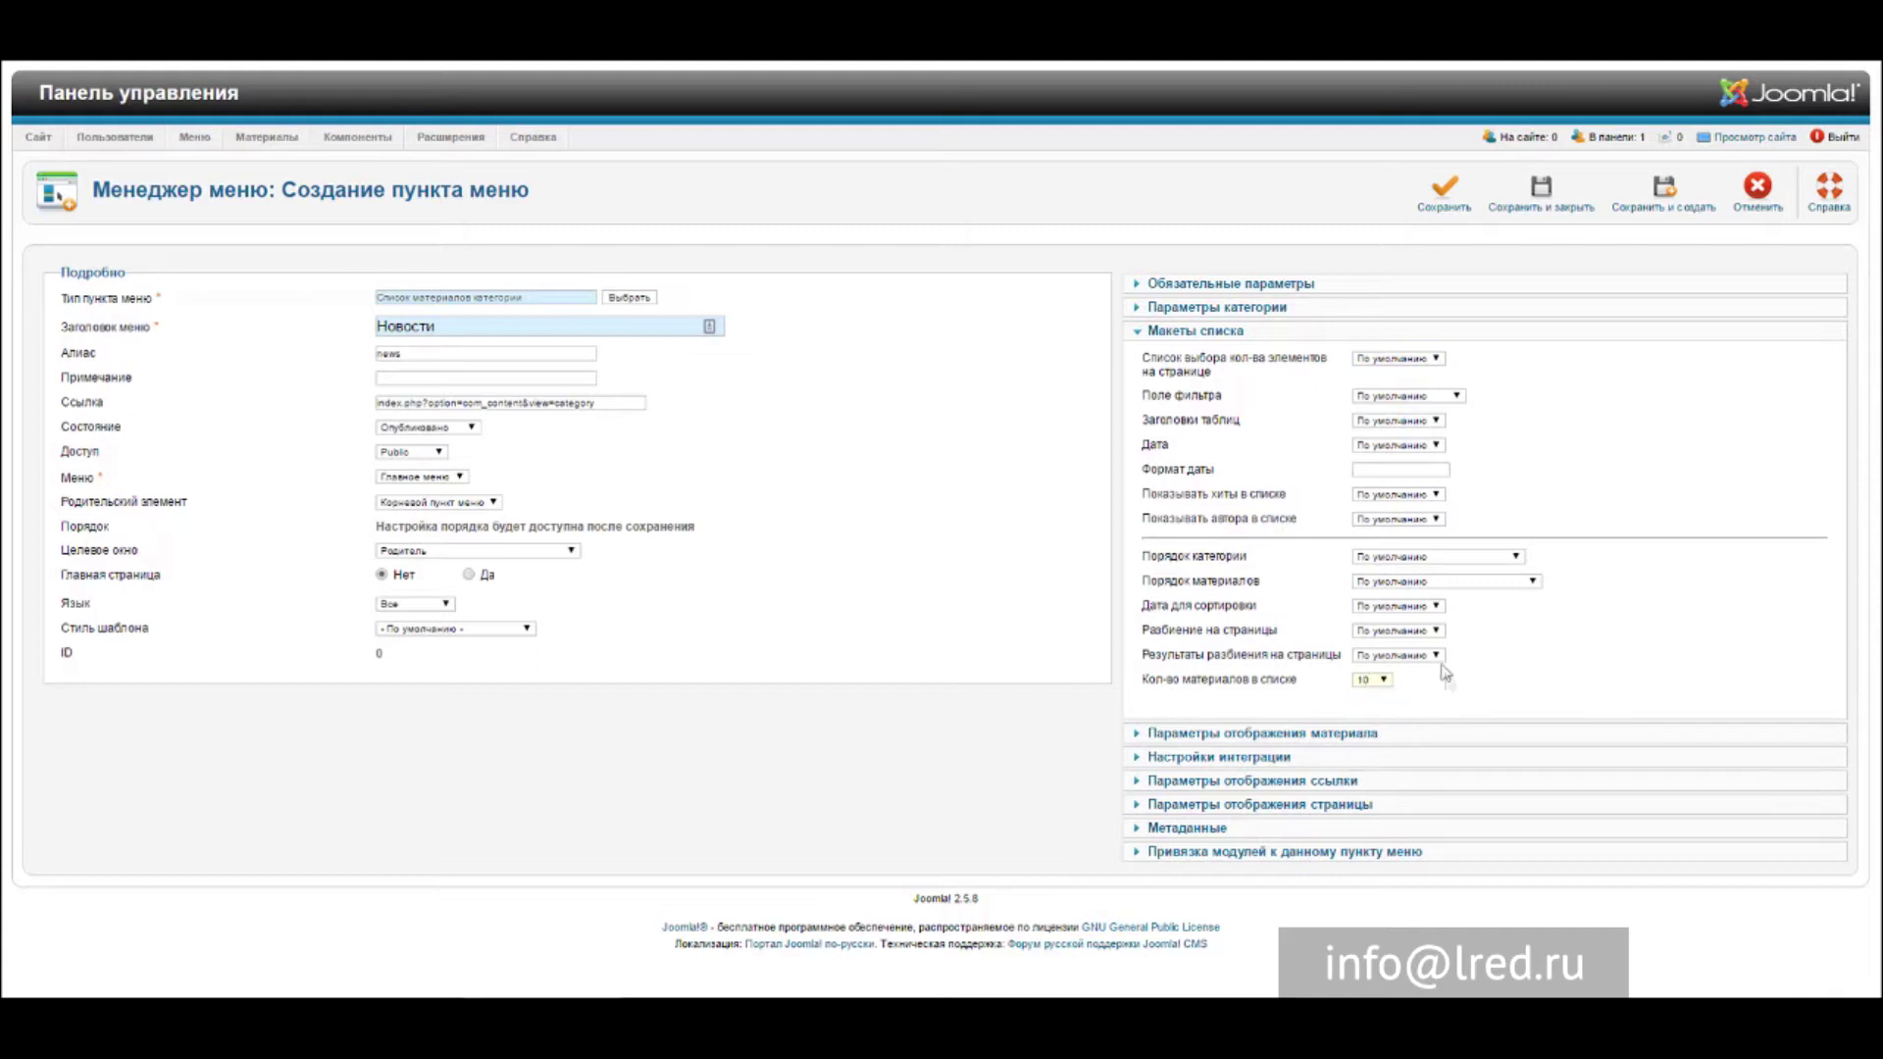
Examine the list layout choices for filter field, table headings, date, hits, author, category order and article order.
{"action": "left_click", "coordinate": [1388, 397]}
{"action": "left_click", "coordinate": [1386, 421]}
{"action": "left_click", "coordinate": [1377, 447]}
{"action": "left_click", "coordinate": [1380, 498]}
{"action": "left_click", "coordinate": [1378, 501]}
{"action": "left_click", "coordinate": [1372, 506]}
{"action": "left_click", "coordinate": [1374, 519]}
{"action": "left_click", "coordinate": [1373, 533]}
{"action": "left_click", "coordinate": [1378, 446]}
{"action": "left_click", "coordinate": [1399, 557]}
{"action": "left_click", "coordinate": [1395, 585]}
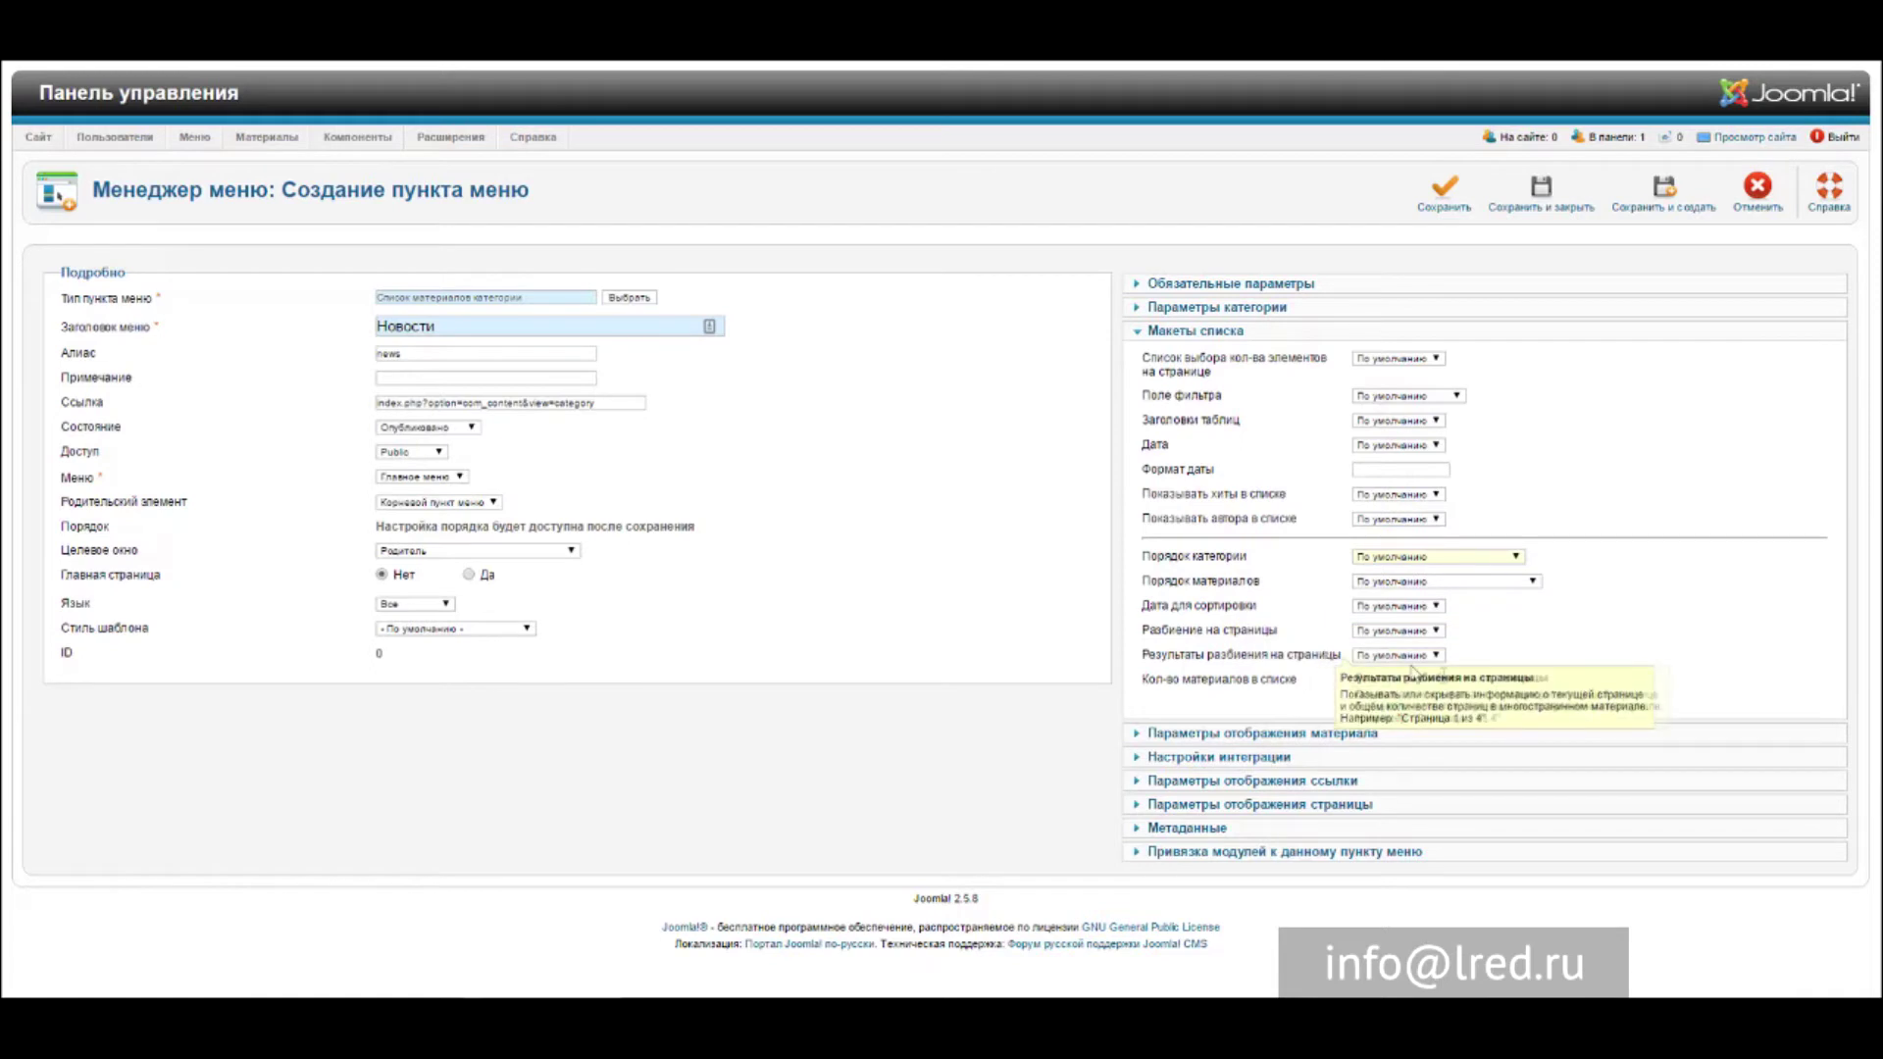
Set the items-per-page selector, filter field, table headings, date, hits and author to Скрыть in the list layout.
{"action": "left_click", "coordinate": [1381, 367]}
{"action": "left_click", "coordinate": [1379, 382]}
{"action": "left_click", "coordinate": [1400, 396]}
{"action": "left_click", "coordinate": [1384, 421]}
{"action": "left_click", "coordinate": [1384, 421]}
{"action": "left_click", "coordinate": [1386, 457]}
{"action": "left_click", "coordinate": [1385, 446]}
{"action": "left_click", "coordinate": [1393, 472]}
{"action": "left_click", "coordinate": [1400, 496]}
{"action": "left_click", "coordinate": [1399, 522]}
{"action": "left_click", "coordinate": [1390, 524]}
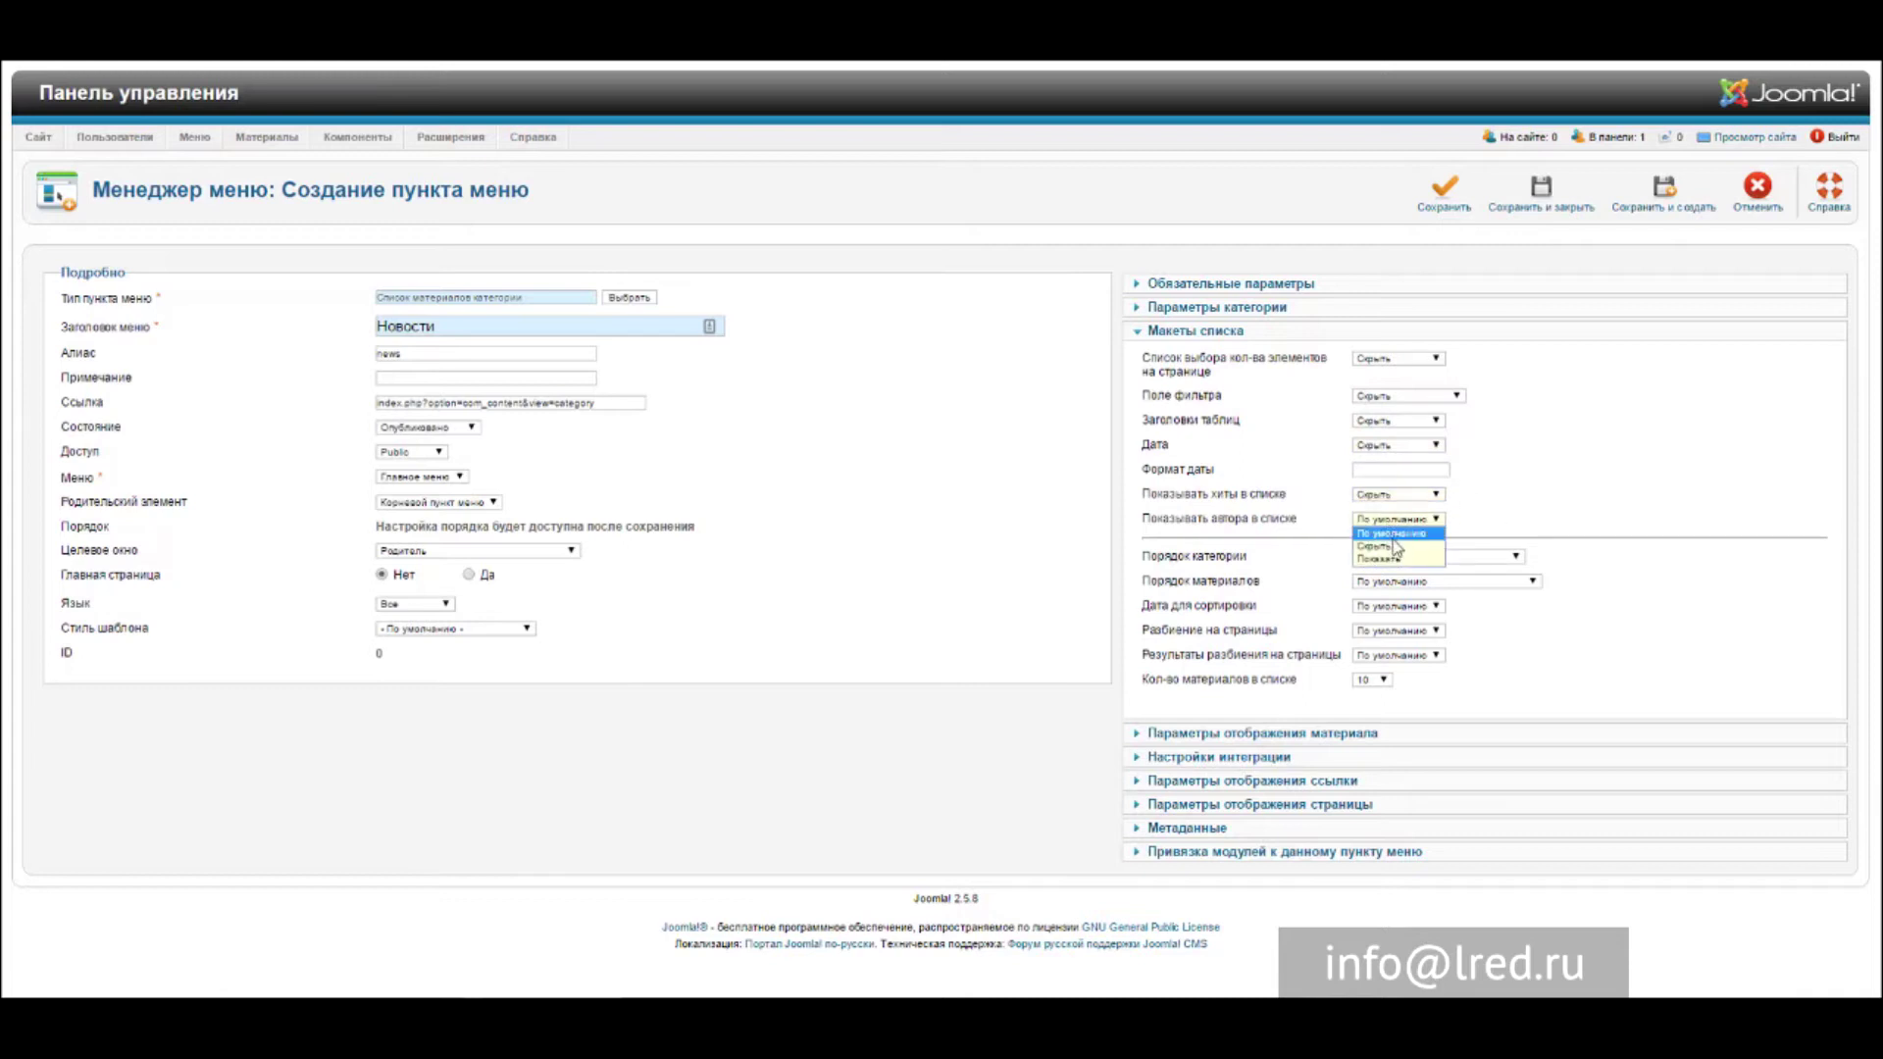
{"action": "left_click", "coordinate": [1392, 546]}
Set pagination and pagination results to Скрыть and the number of articles in the list to Все.
{"action": "left_click", "coordinate": [1413, 557]}
{"action": "left_click", "coordinate": [1413, 568]}
{"action": "left_click", "coordinate": [1389, 616]}
{"action": "left_click", "coordinate": [1392, 622]}
{"action": "left_click", "coordinate": [1393, 631]}
{"action": "left_click", "coordinate": [1392, 655]}
{"action": "left_click", "coordinate": [1383, 656]}
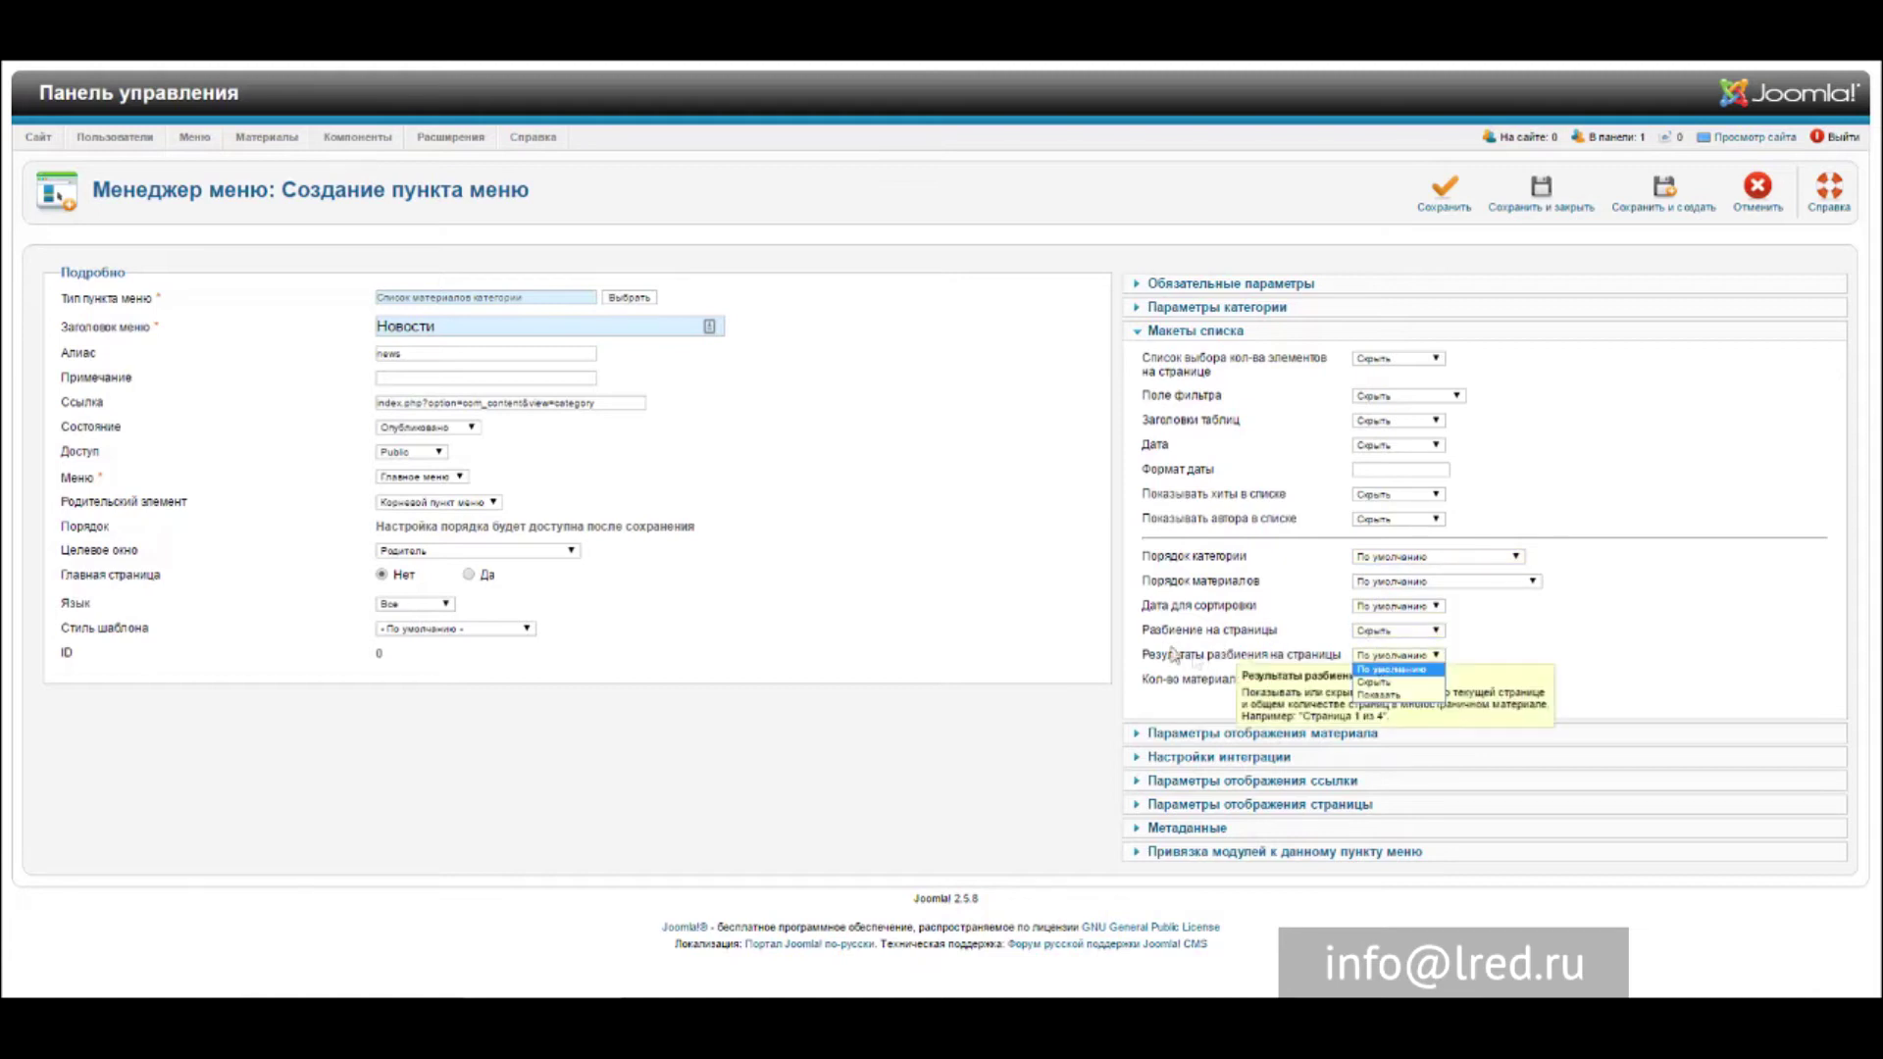
{"action": "left_click", "coordinate": [1373, 681]}
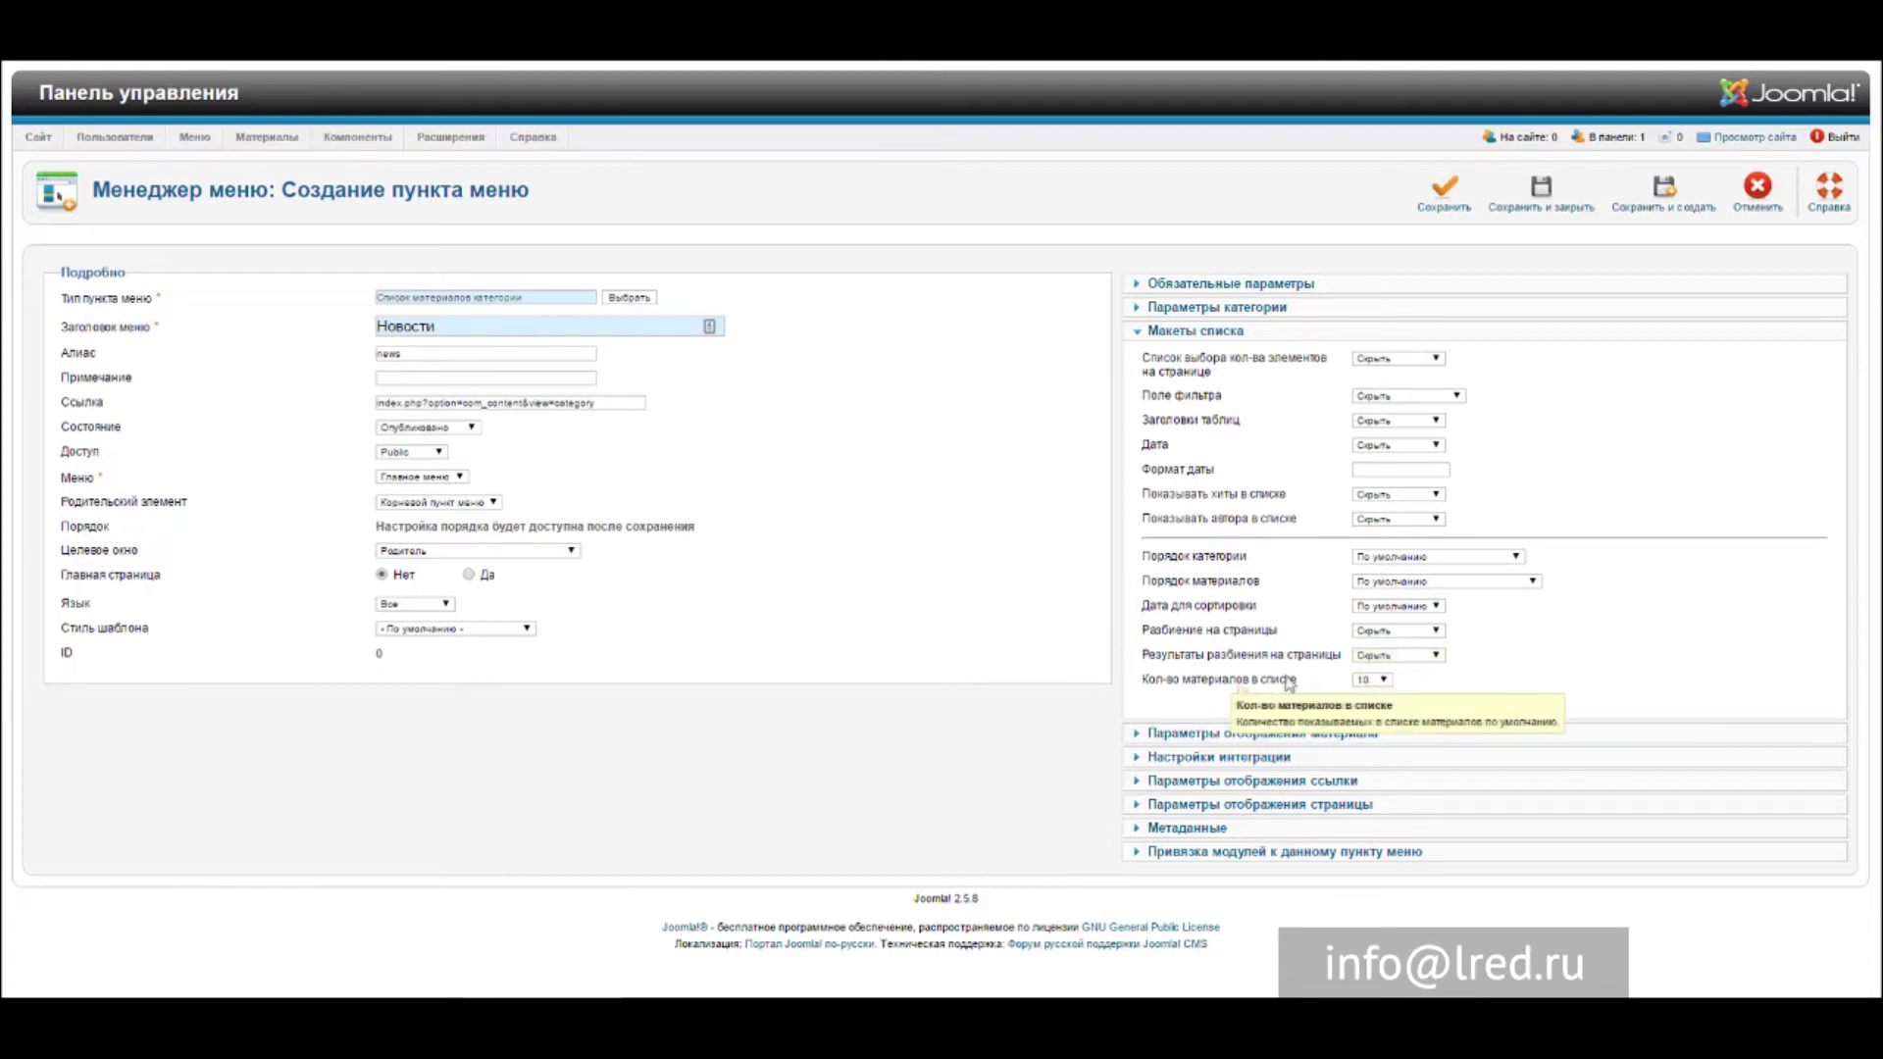
{"action": "left_click", "coordinate": [1371, 680]}
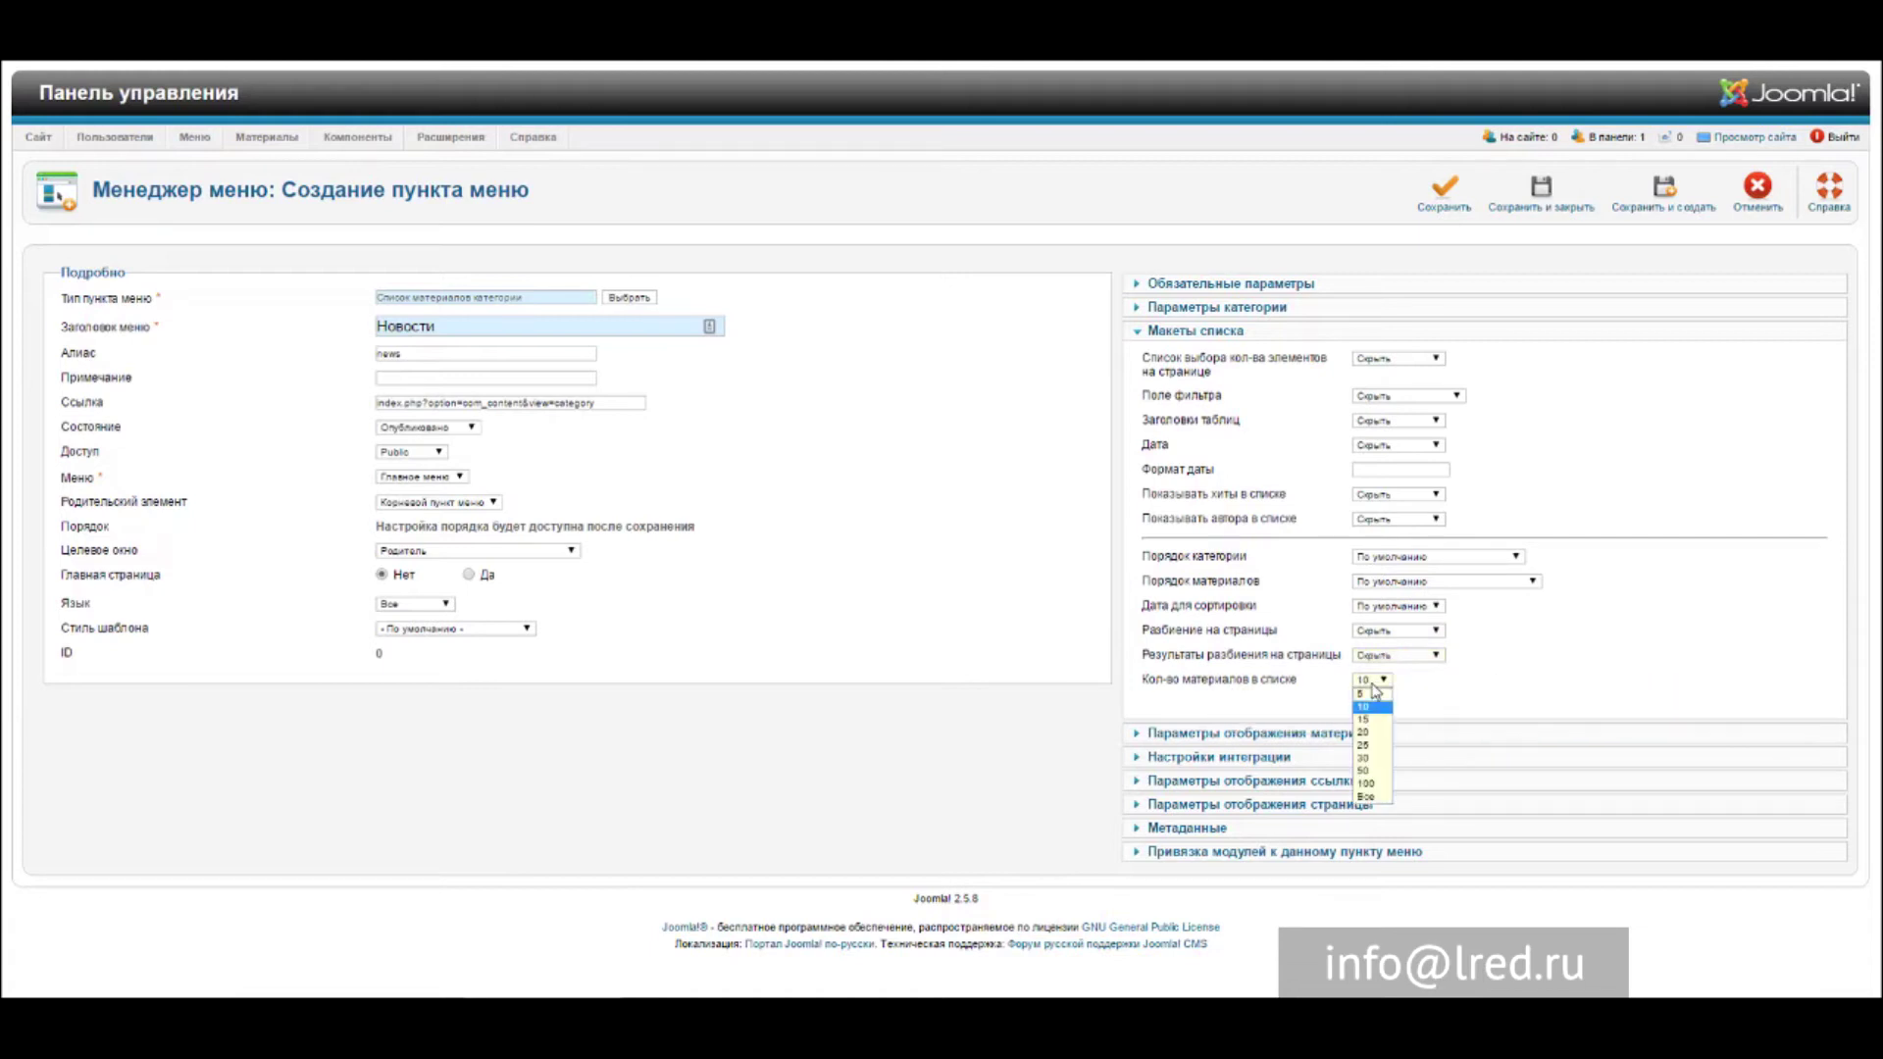
{"action": "left_click", "coordinate": [1373, 797]}
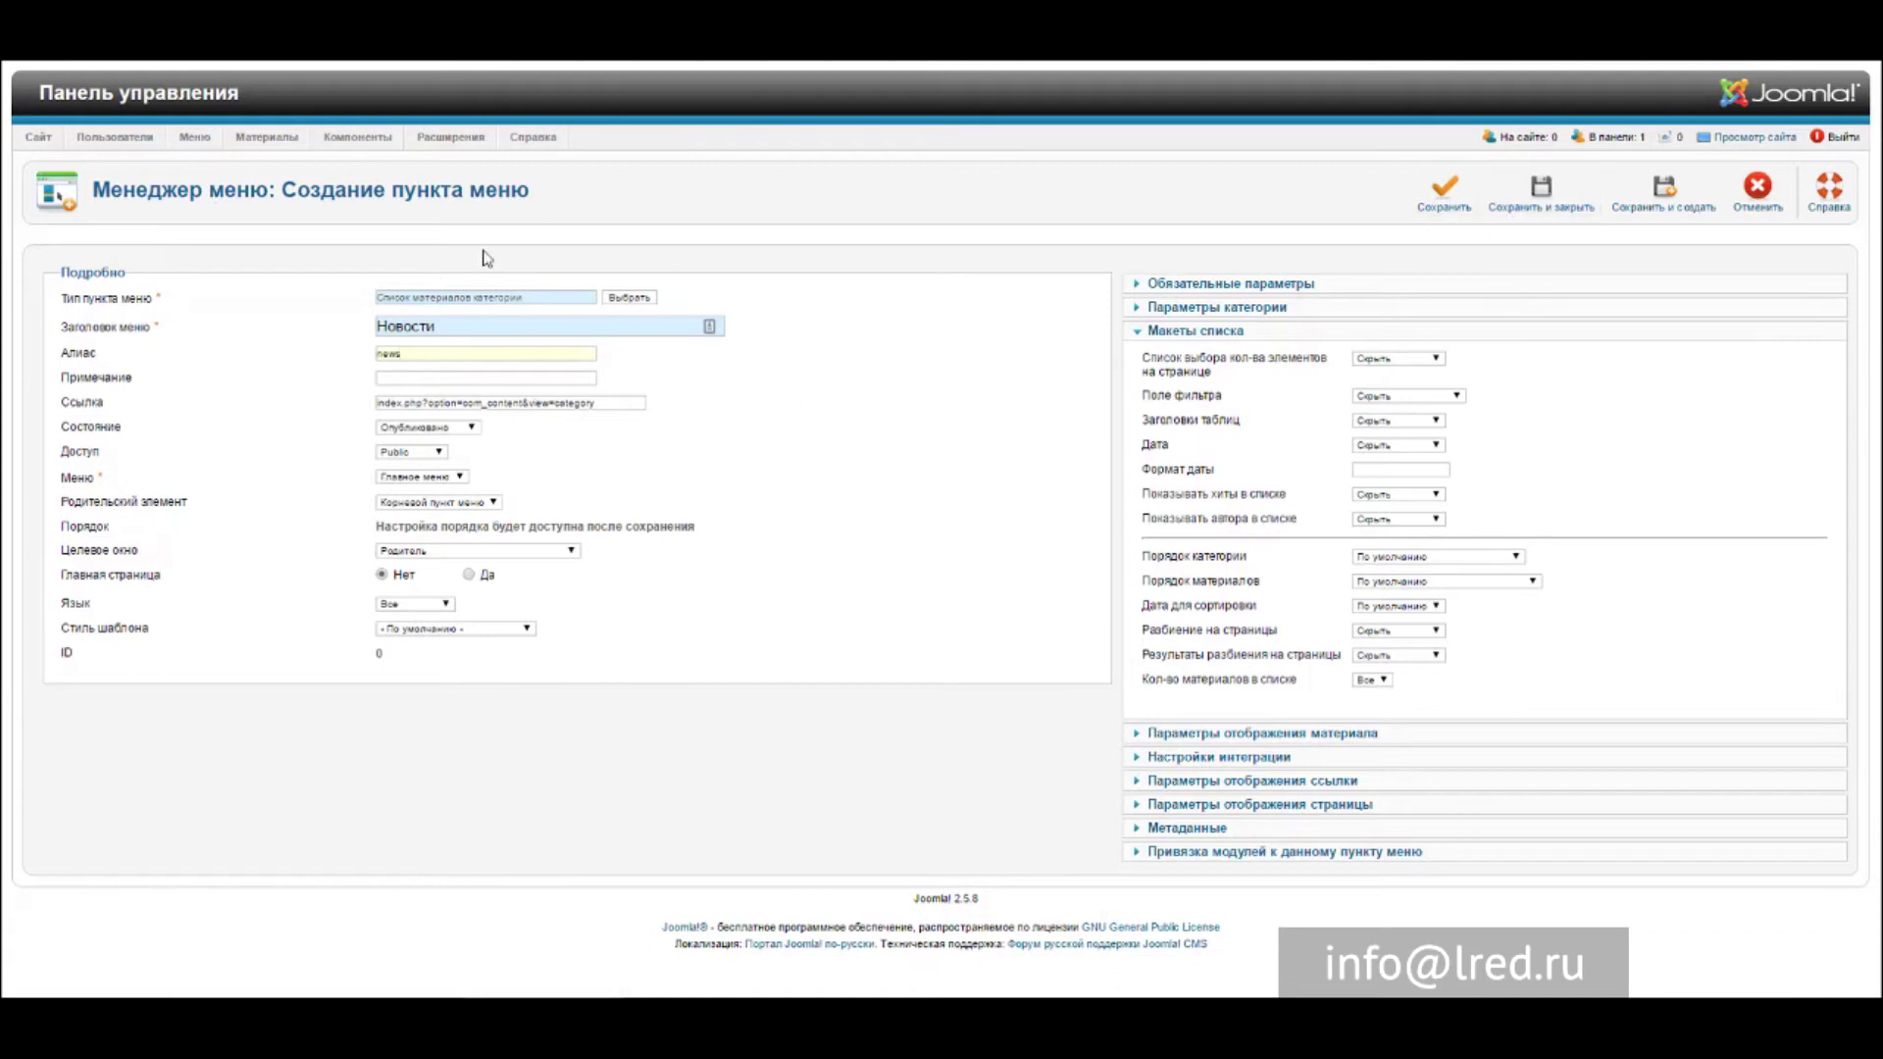
Examine the full set of available menu item types, including articles, contacts, K2, JoomGallery and system links.
{"action": "left_click", "coordinate": [629, 300]}
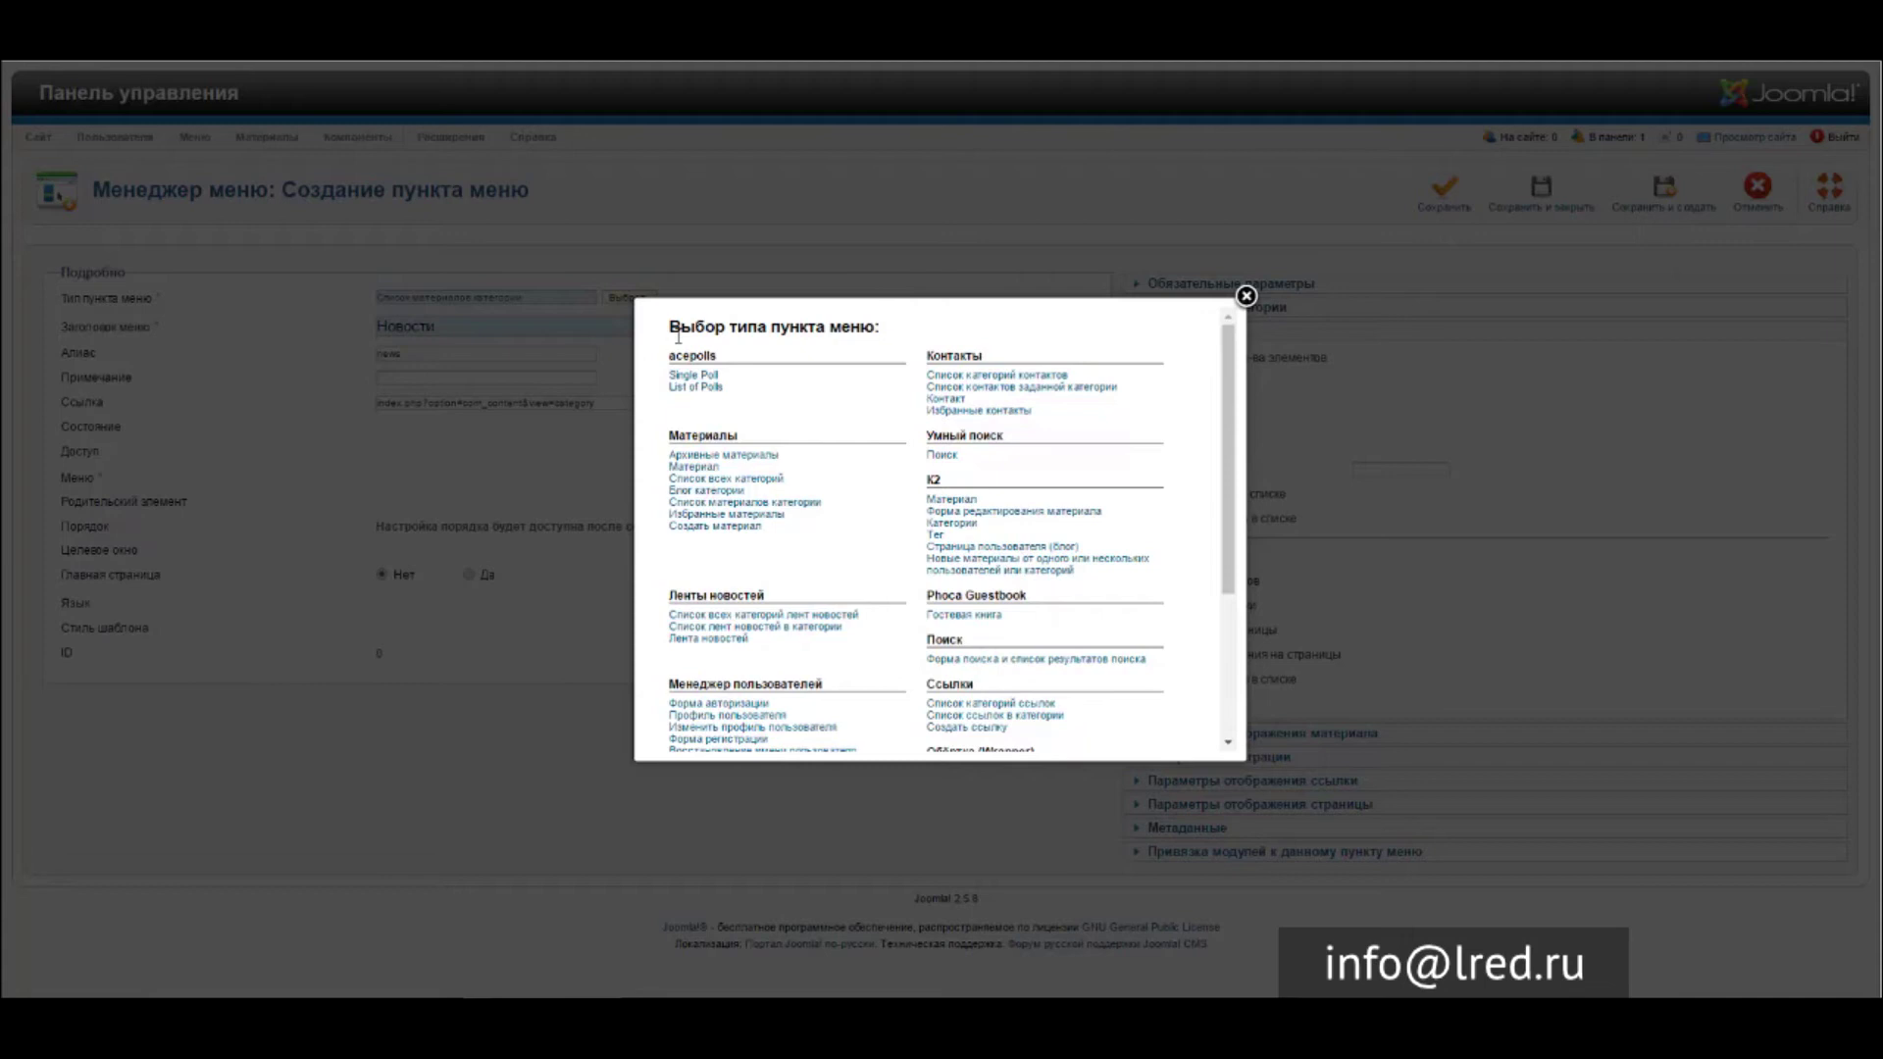
{"action": "left_click_drag", "start_coordinate": [670, 326], "coordinate": [959, 323]}
{"action": "left_click", "coordinate": [880, 325]}
{"action": "scroll", "coordinate": [834, 363], "scroll_direction": "down", "scroll_amount": 3}
{"action": "scroll", "coordinate": [745, 471], "scroll_direction": "down", "scroll_amount": 2}
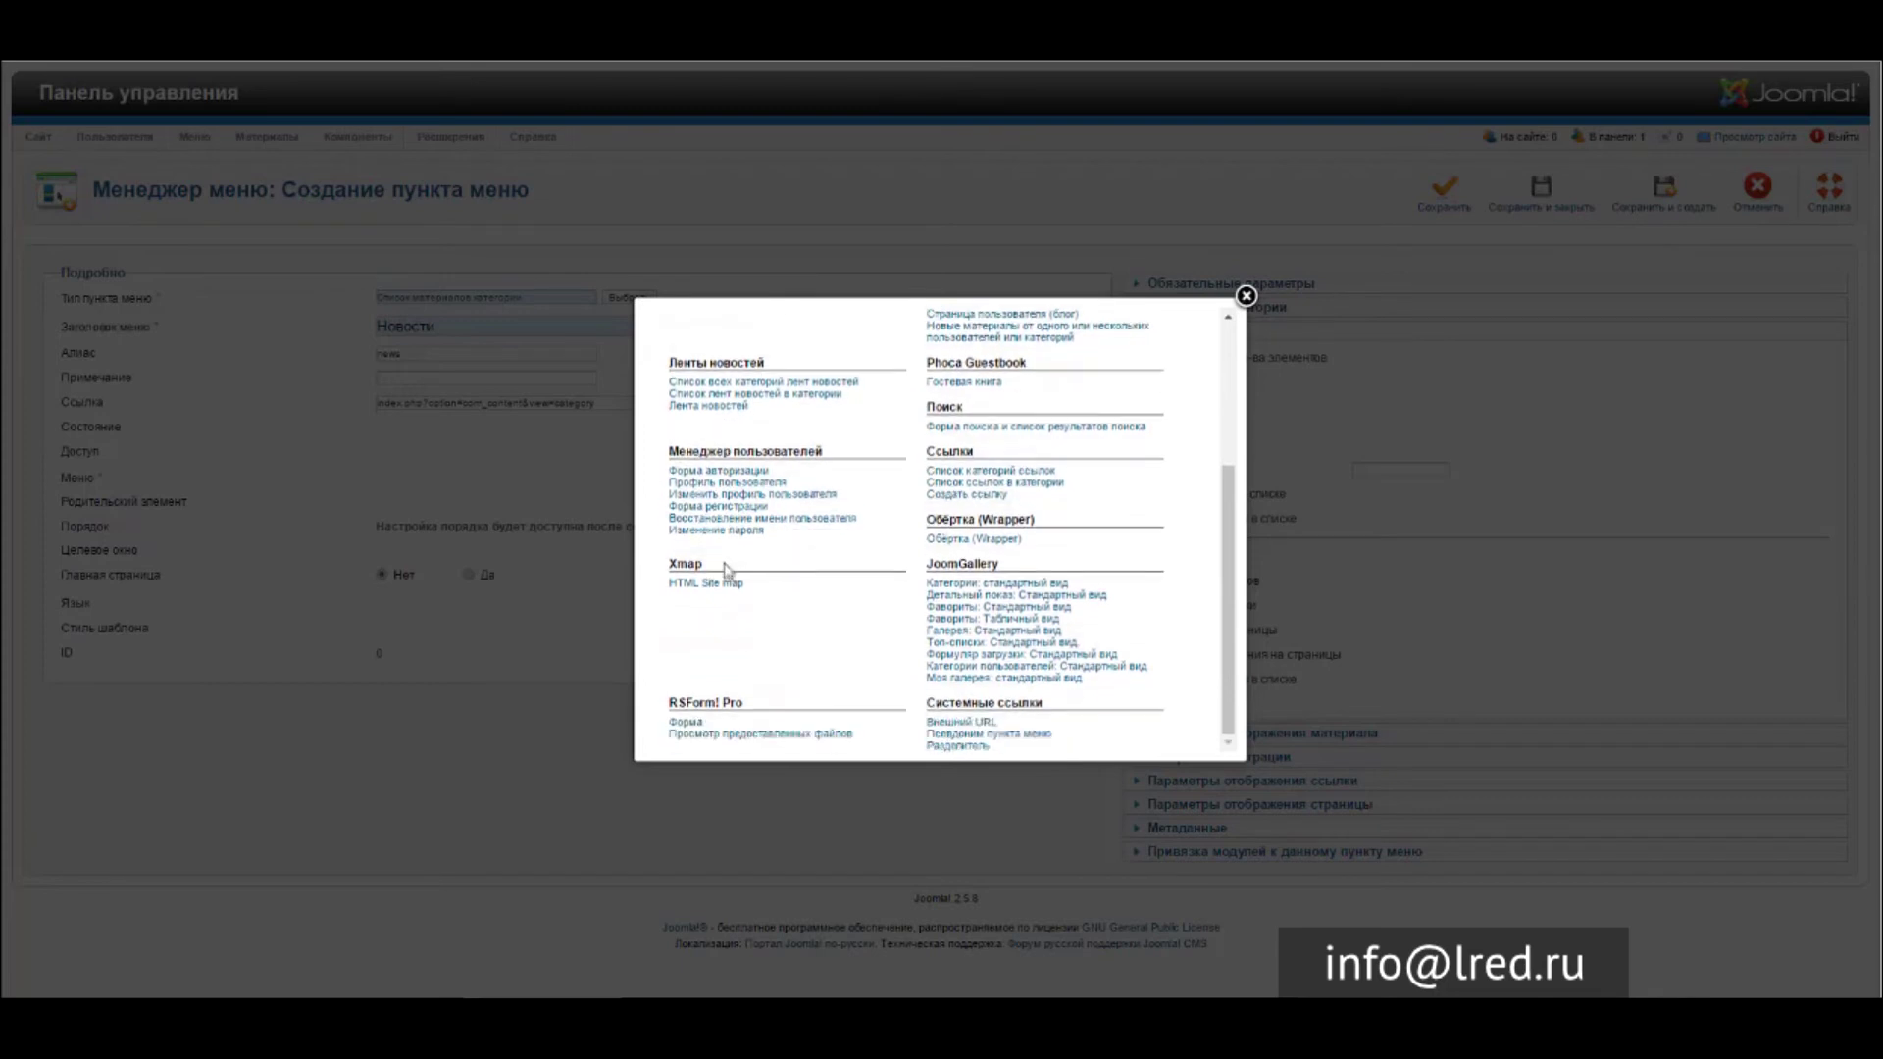
{"action": "scroll", "coordinate": [991, 549], "scroll_direction": "up", "scroll_amount": 3}
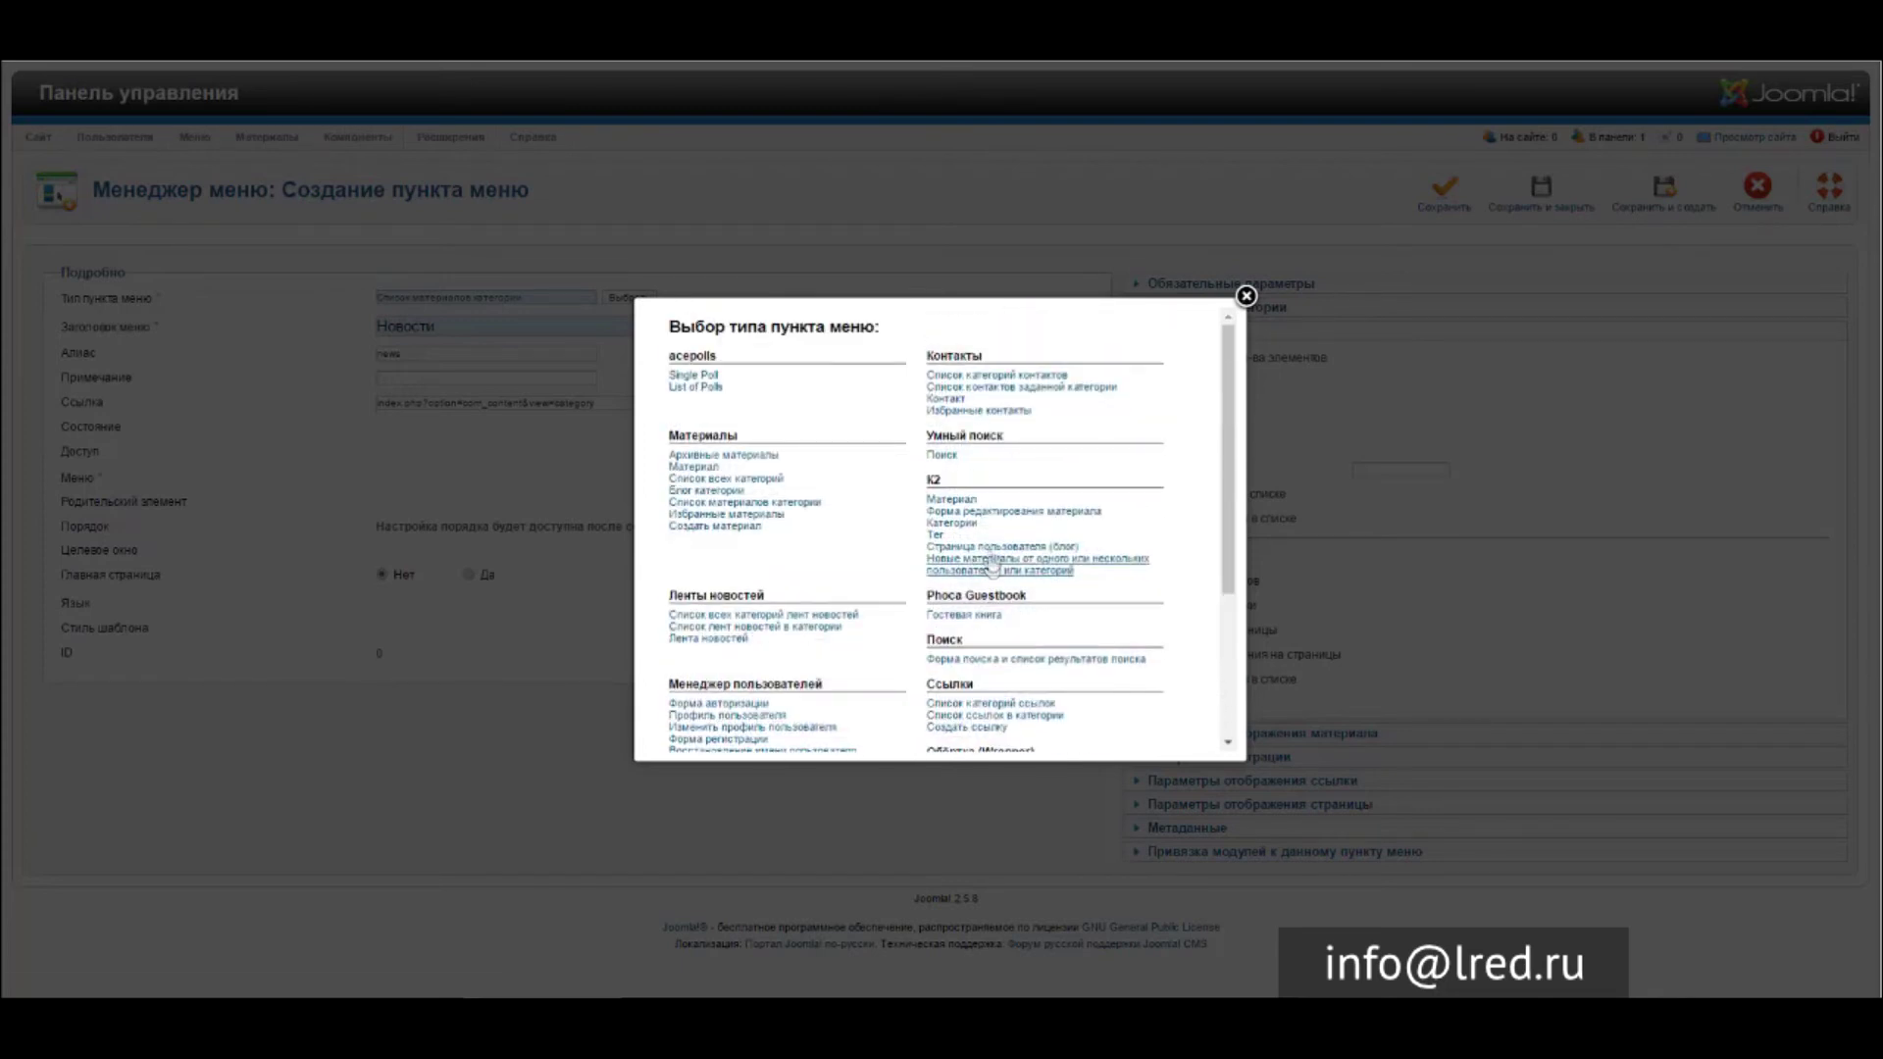
{"action": "scroll", "coordinate": [719, 429], "scroll_direction": "down", "scroll_amount": 5}
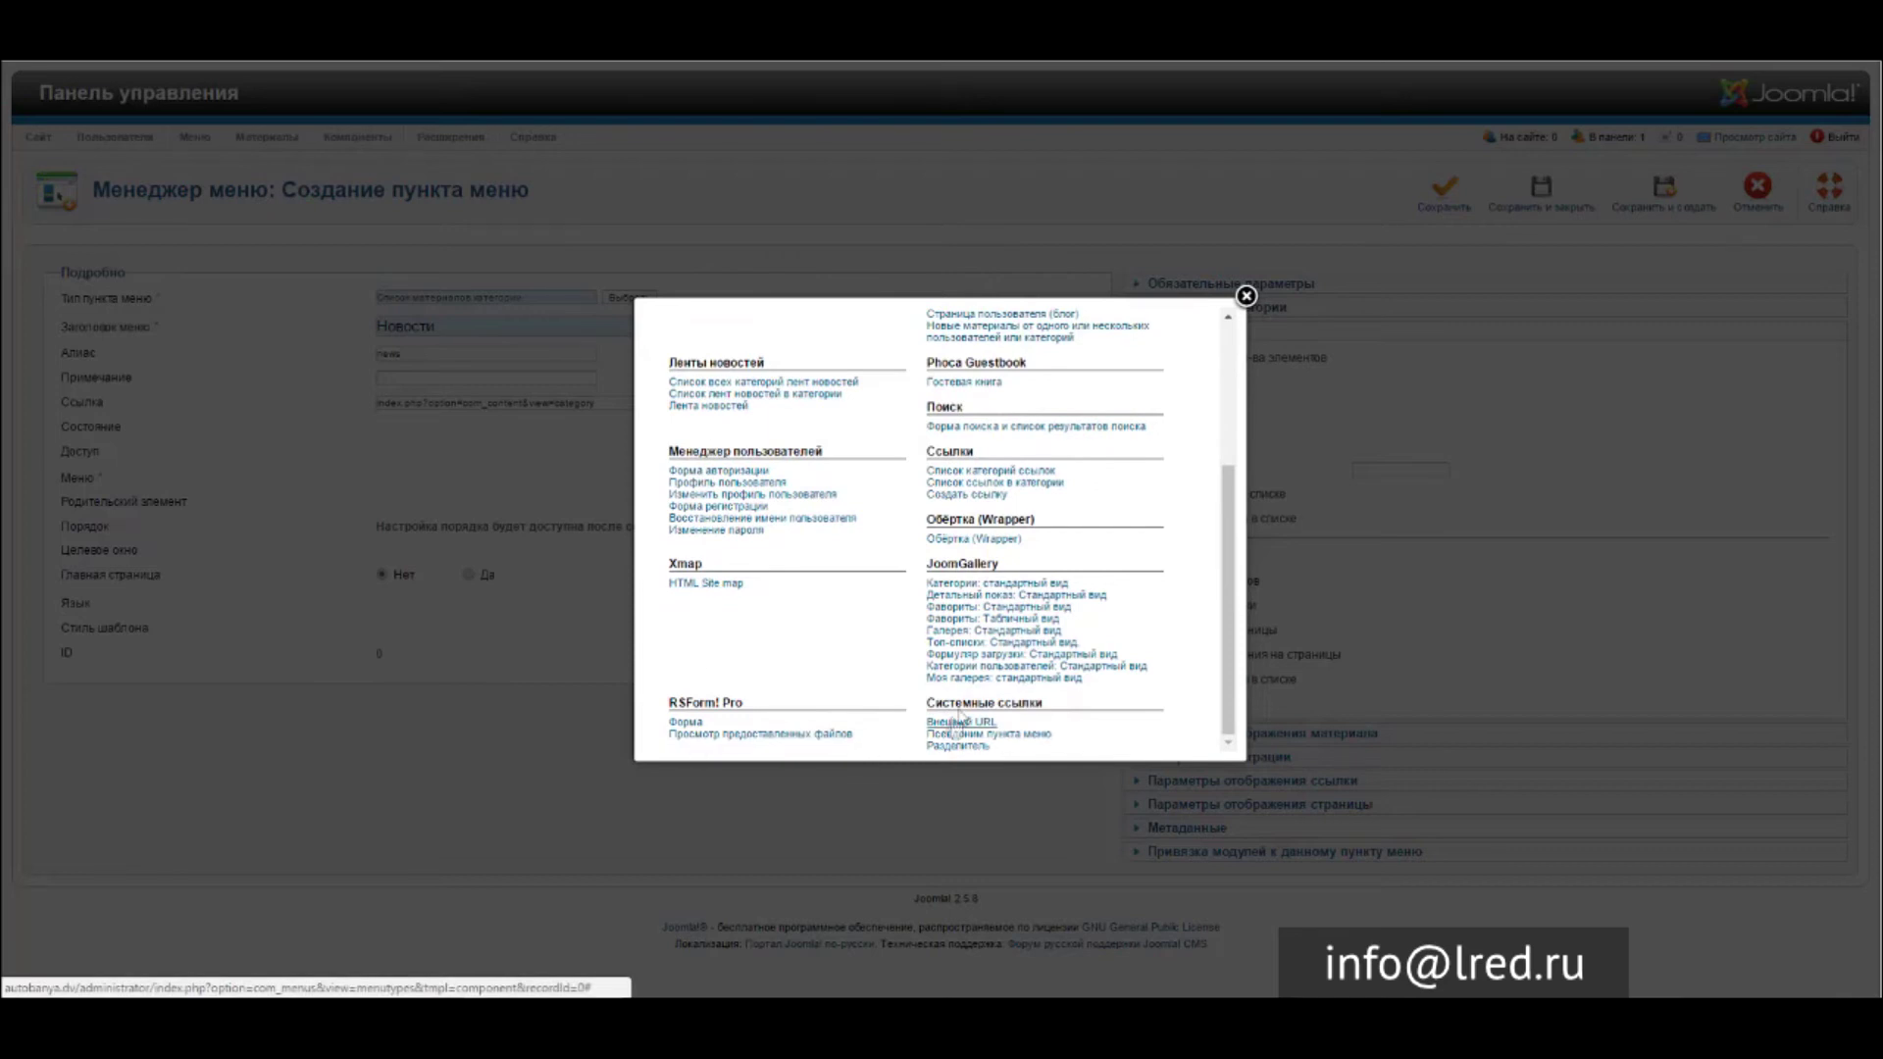
{"action": "scroll", "coordinate": [976, 540], "scroll_direction": "up", "scroll_amount": 5}
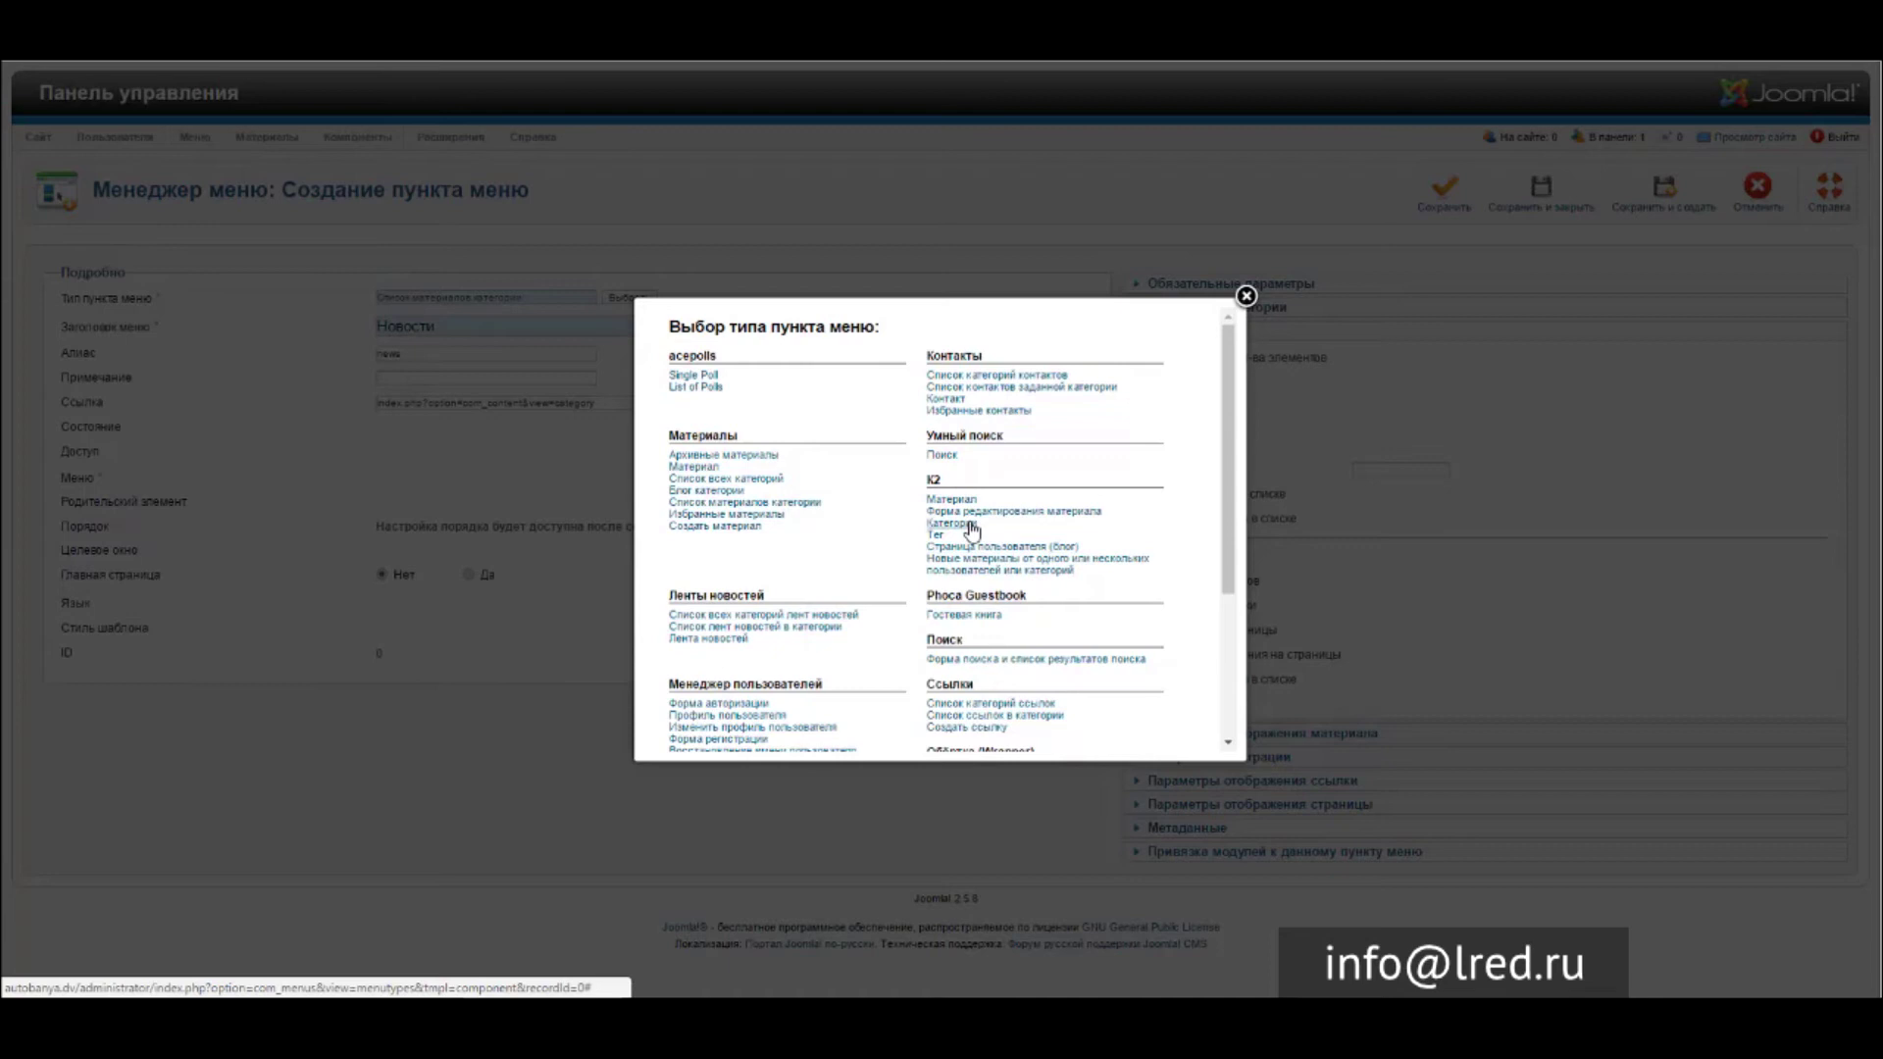
{"action": "scroll", "coordinate": [980, 557], "scroll_direction": "down", "scroll_amount": 1}
{"action": "scroll", "coordinate": [980, 557], "scroll_direction": "down", "scroll_amount": 3}
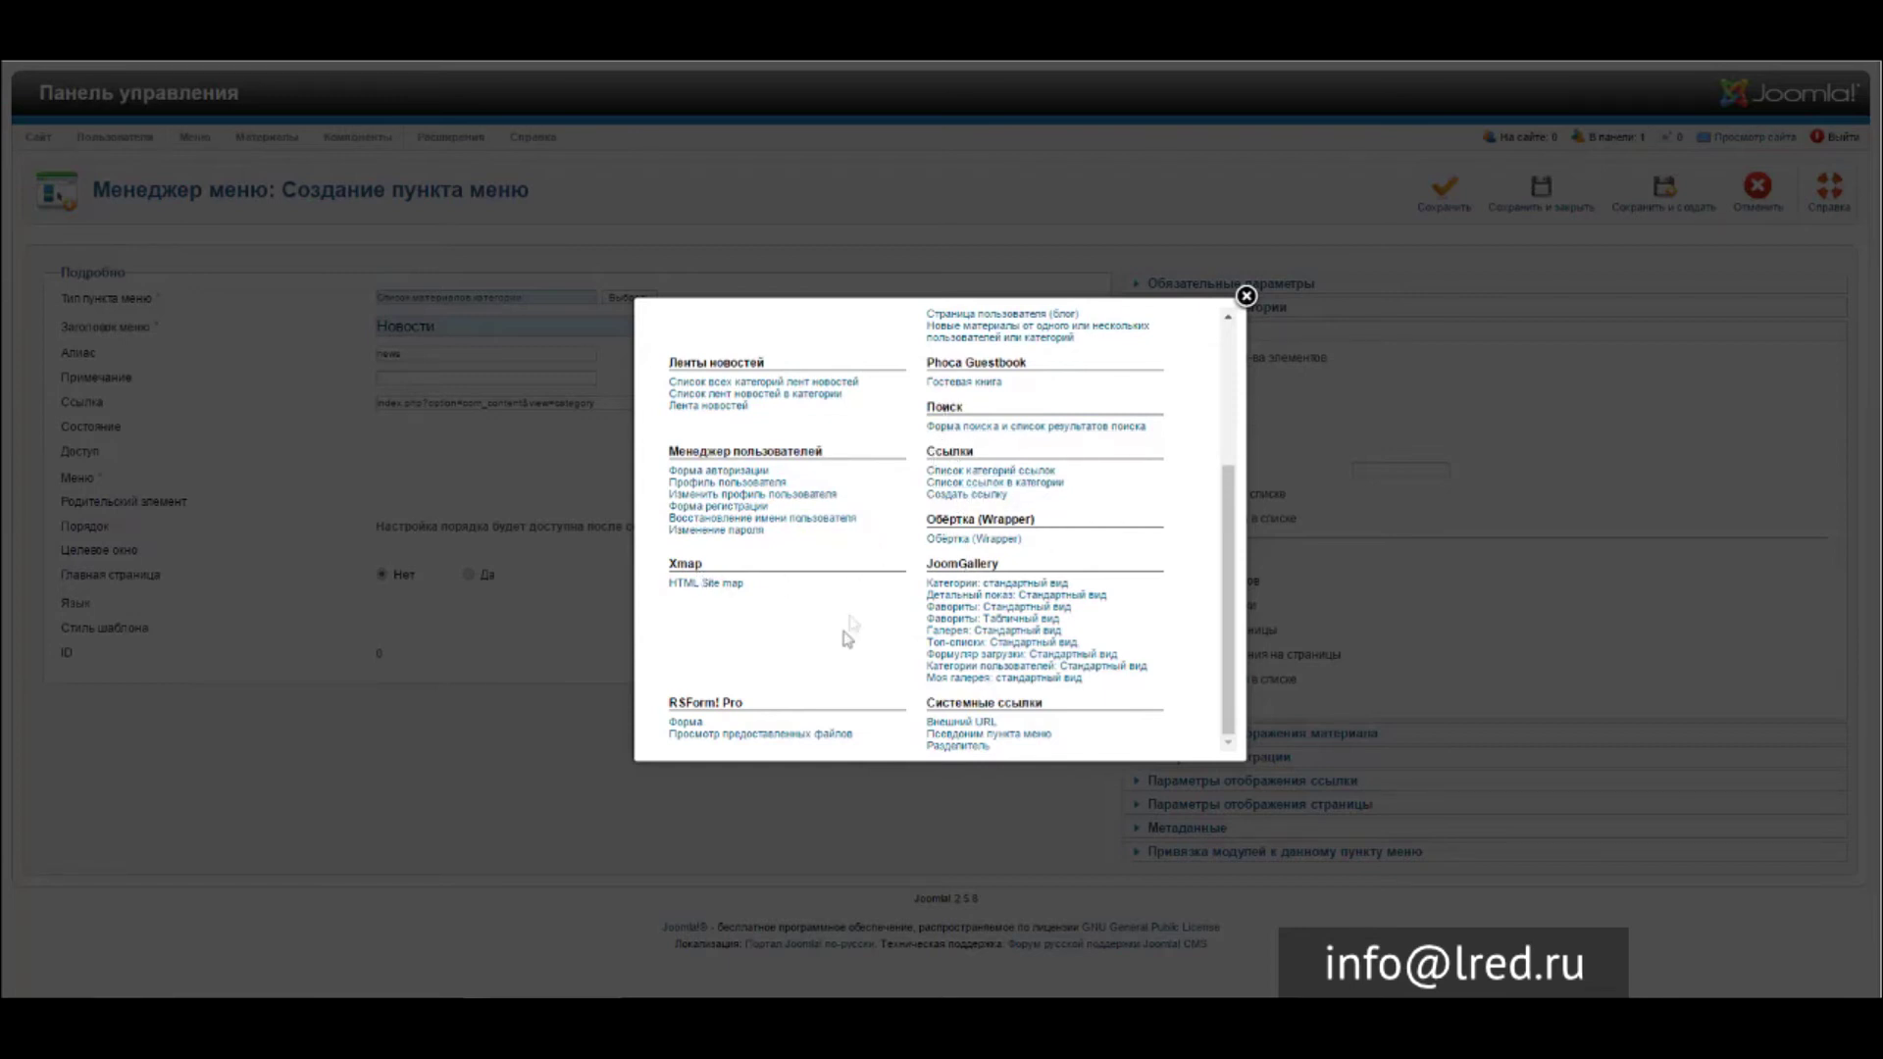
{"action": "scroll", "coordinate": [860, 616], "scroll_direction": "up", "scroll_amount": 3}
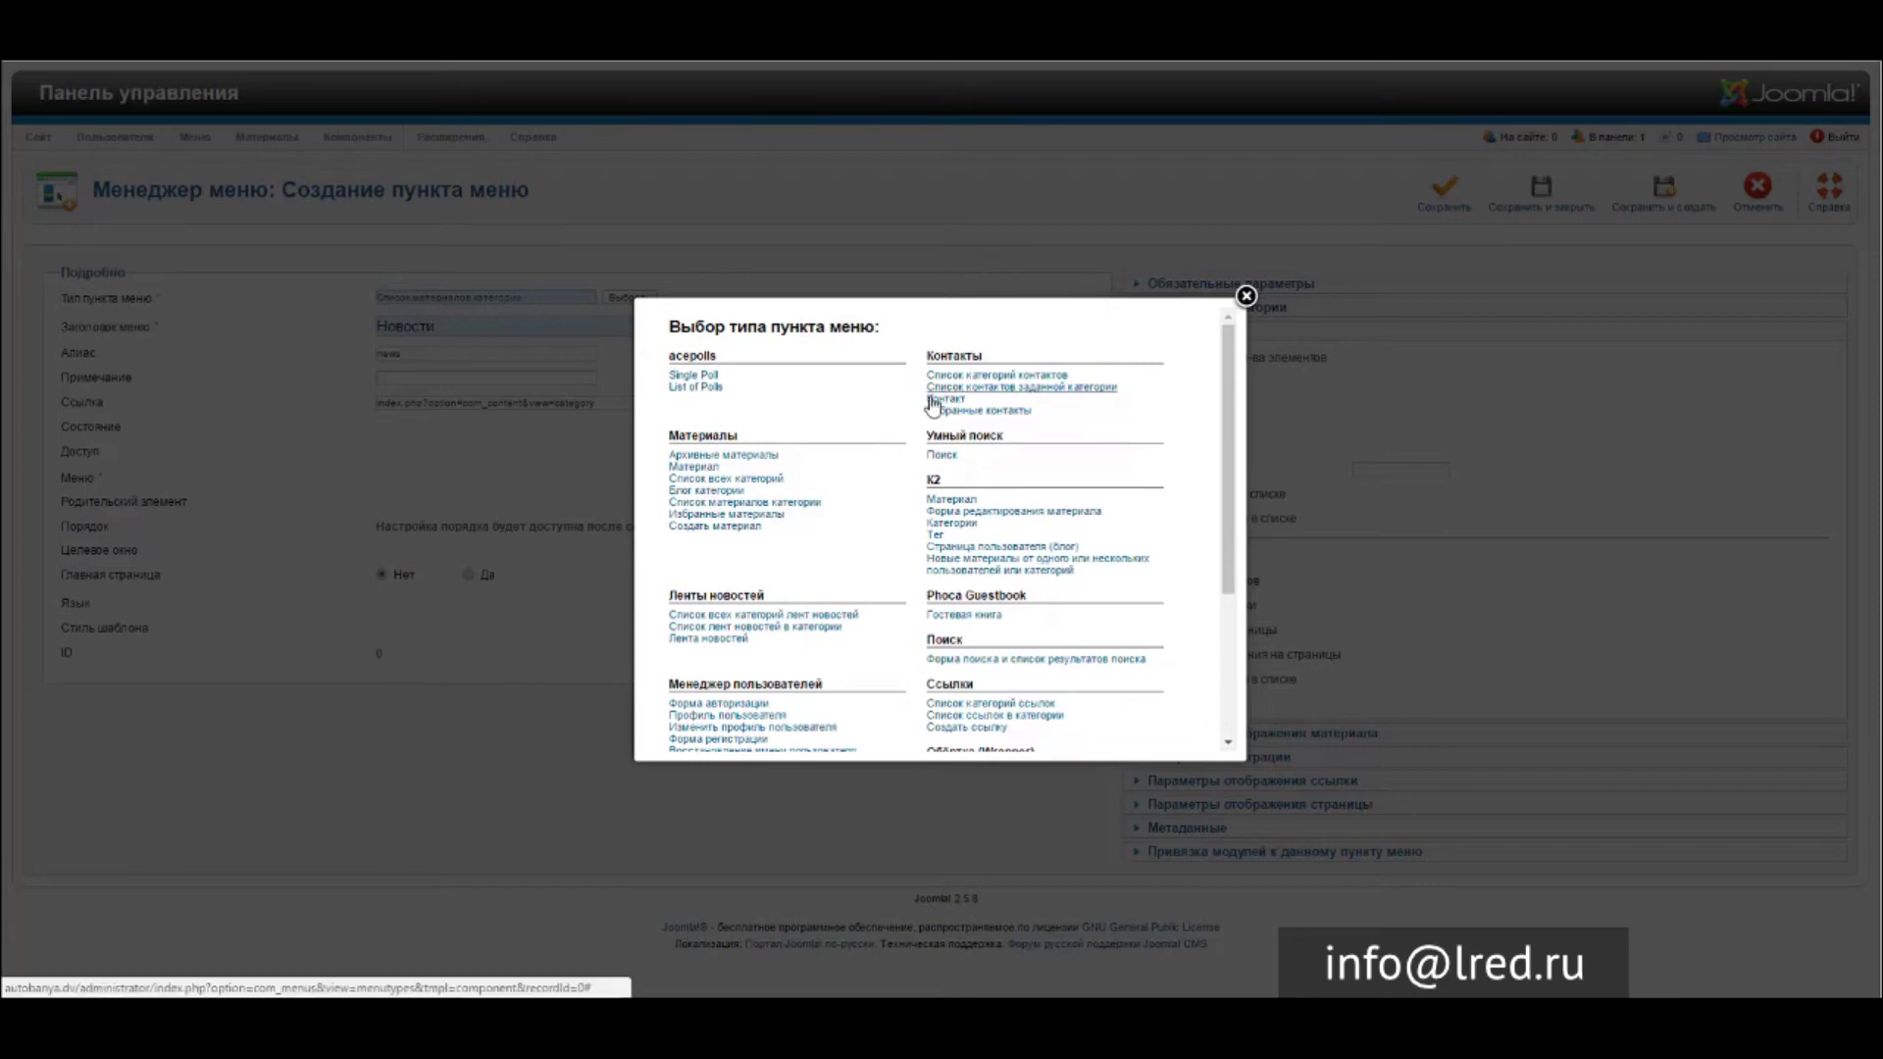
Dismiss the item type selection and cancel creating the Новости menu item.
{"action": "left_click", "coordinate": [1247, 297]}
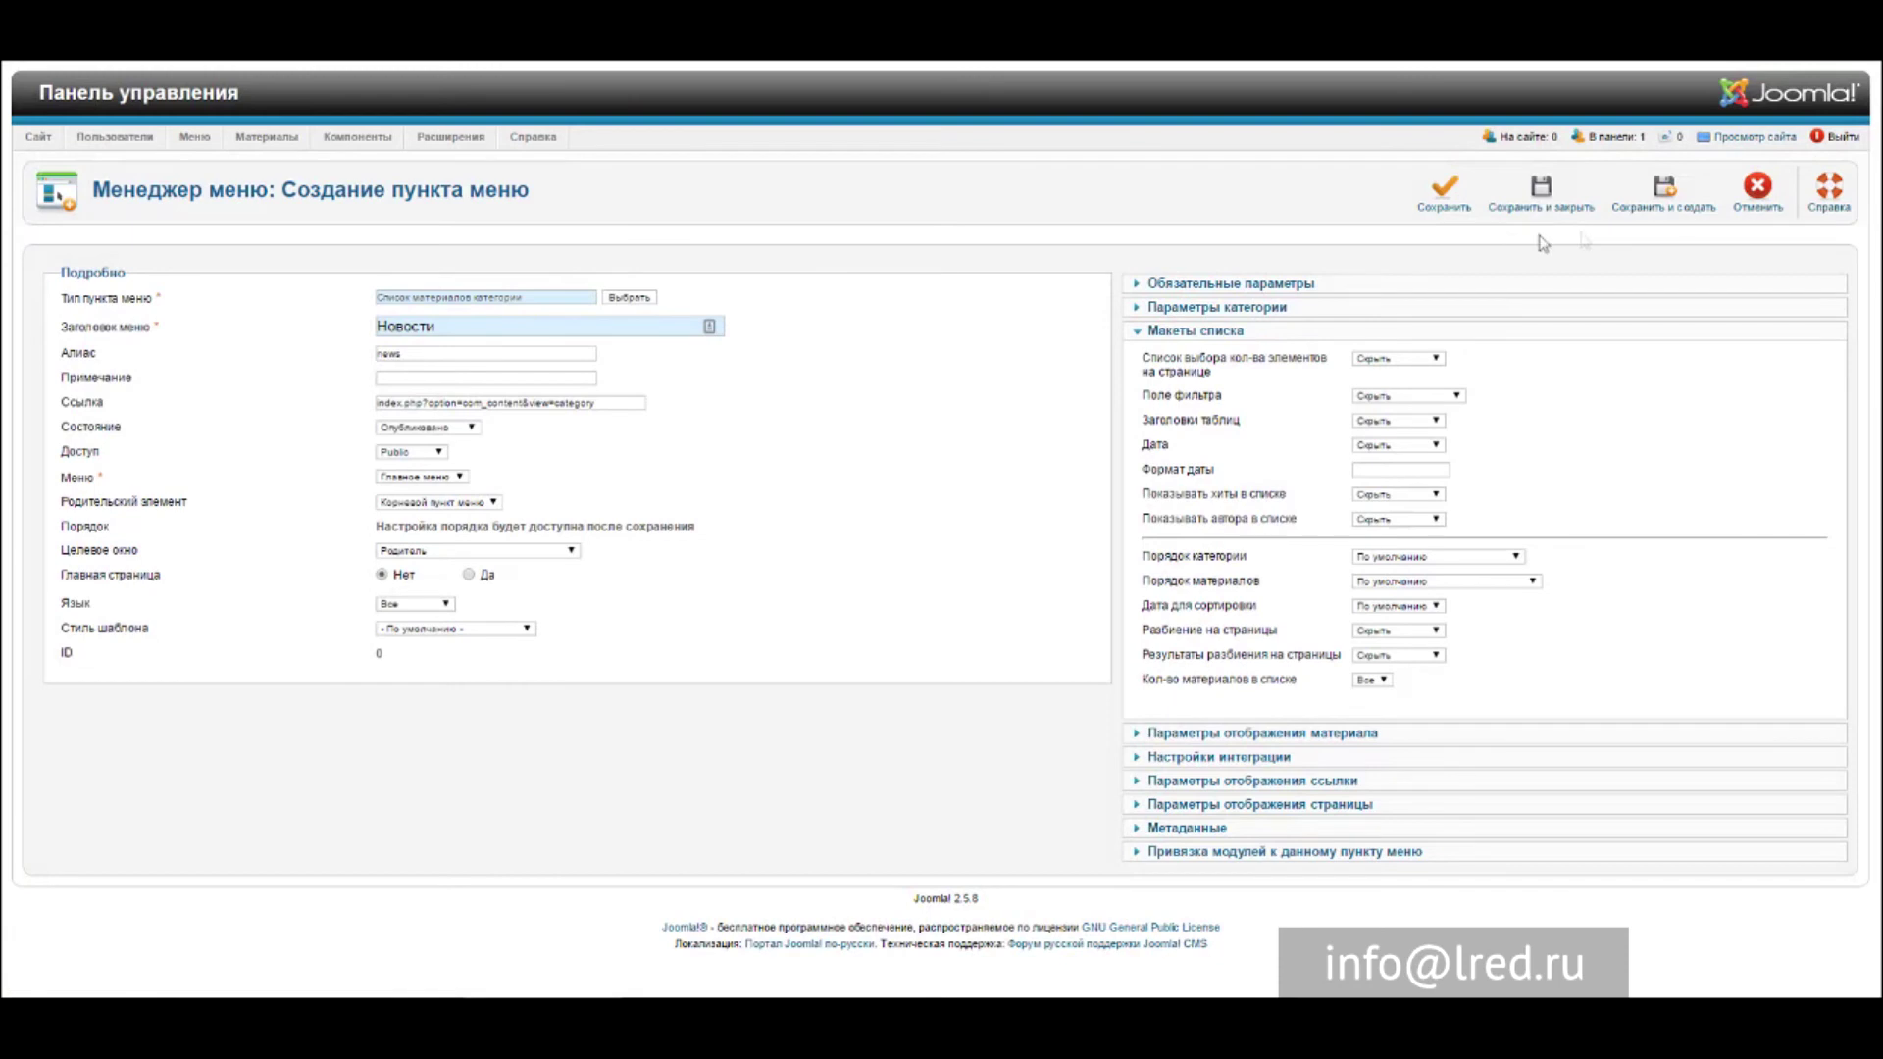
{"action": "left_click", "coordinate": [1756, 201]}
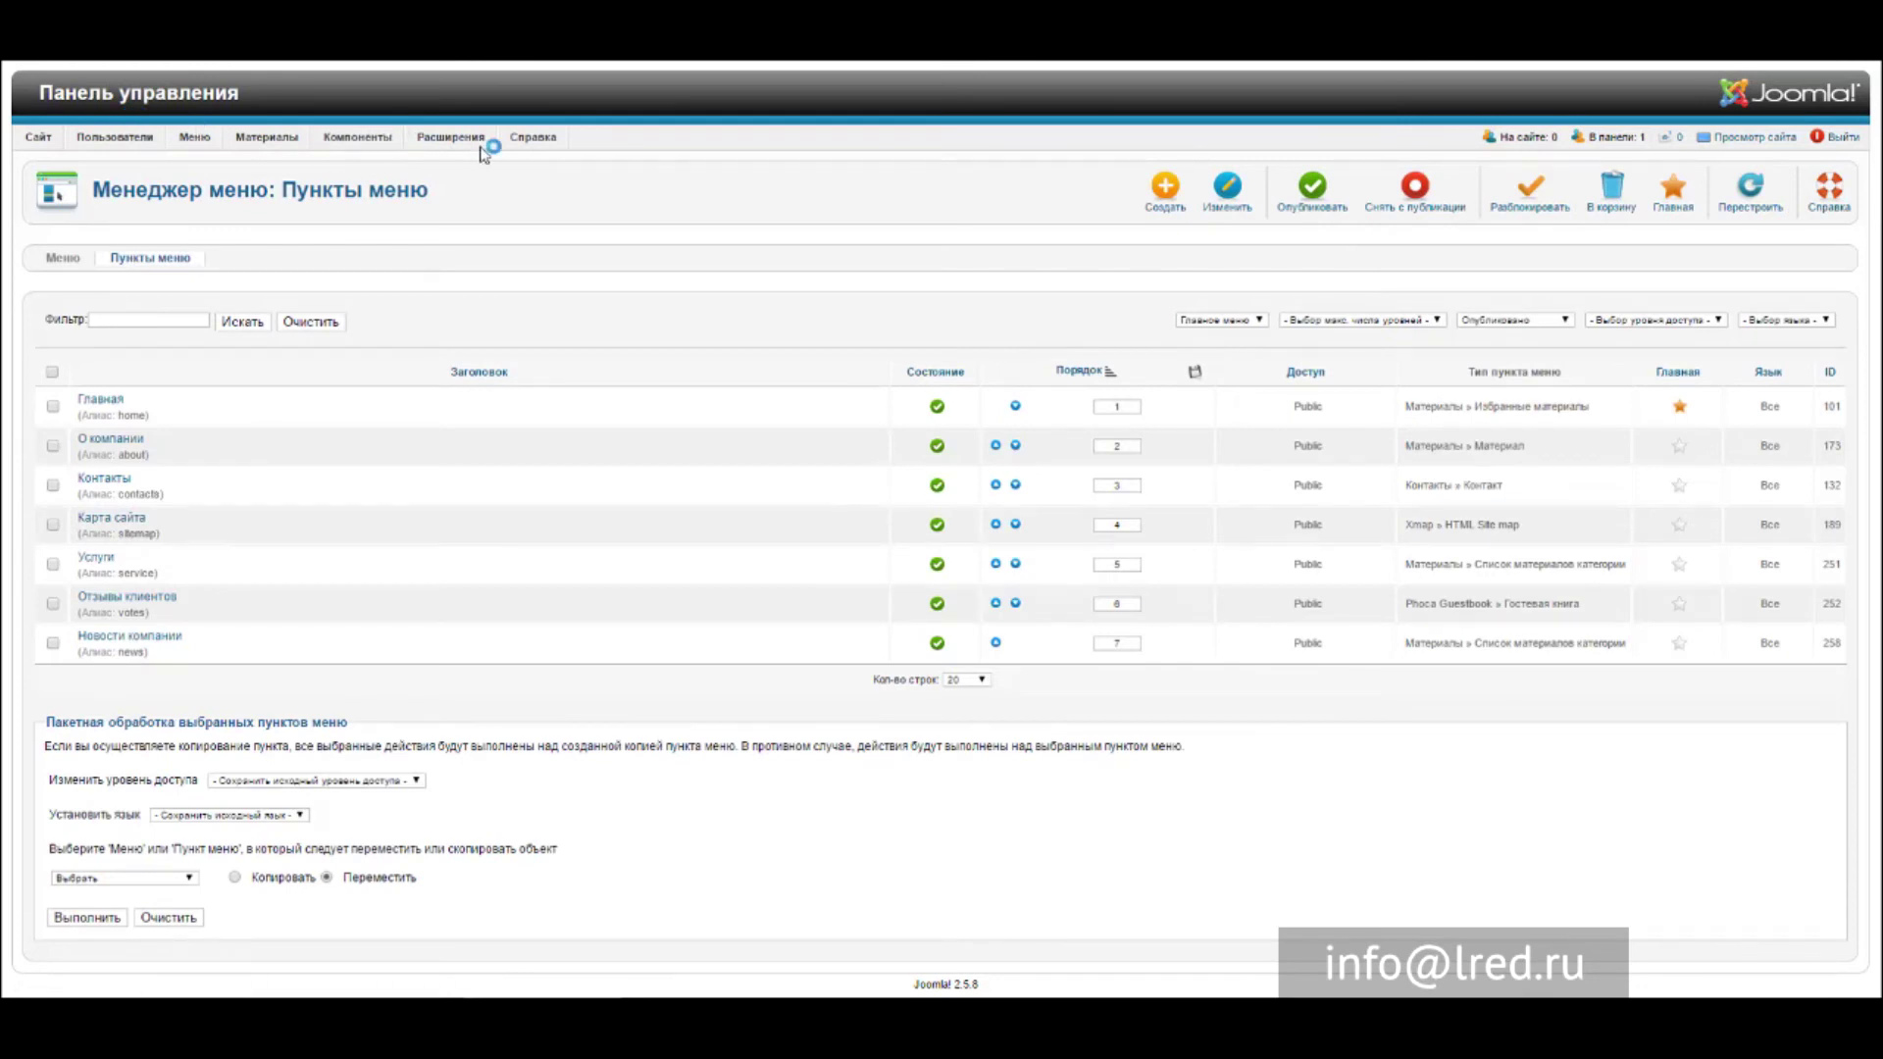
In the Контакты component, unlock the Сеть автомоек "АвтоБаня" contact and open it for editing.
{"action": "mouse_move", "coordinate": [336, 143]}
{"action": "mouse_move", "coordinate": [193, 146]}
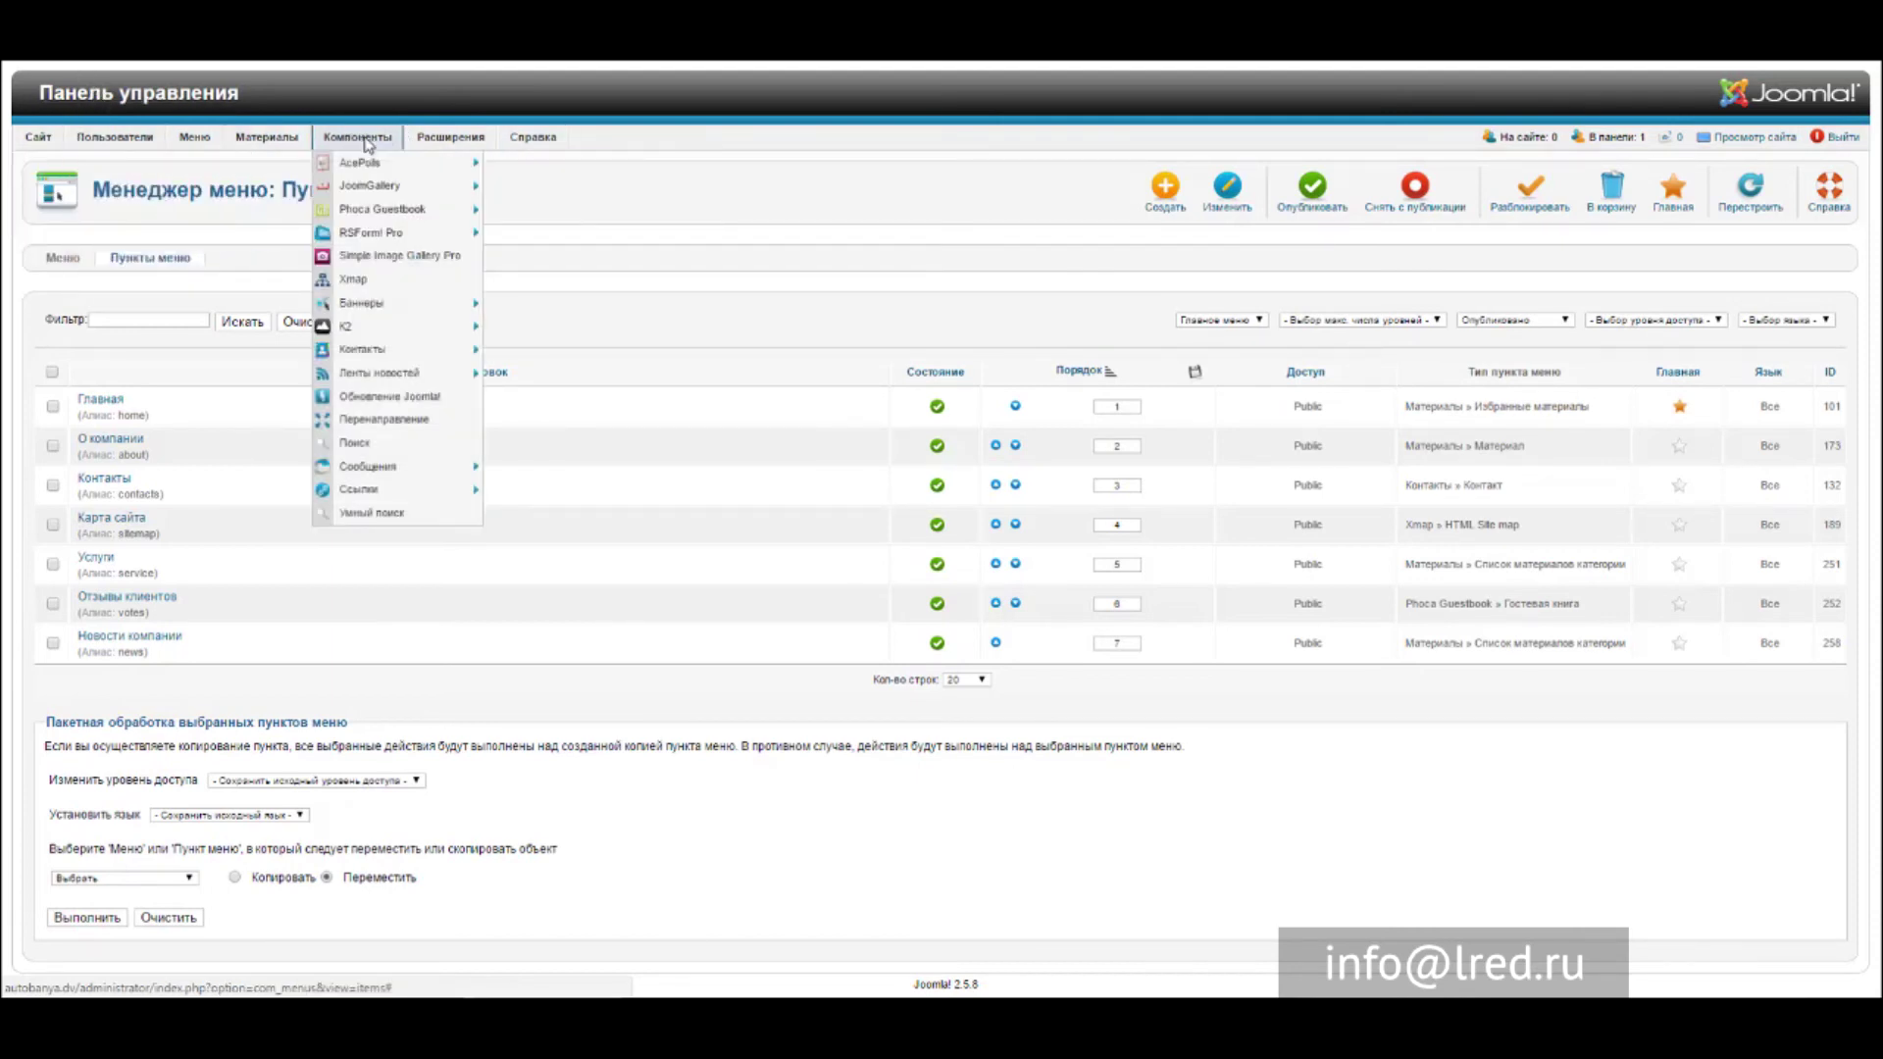
{"action": "mouse_move", "coordinate": [371, 355]}
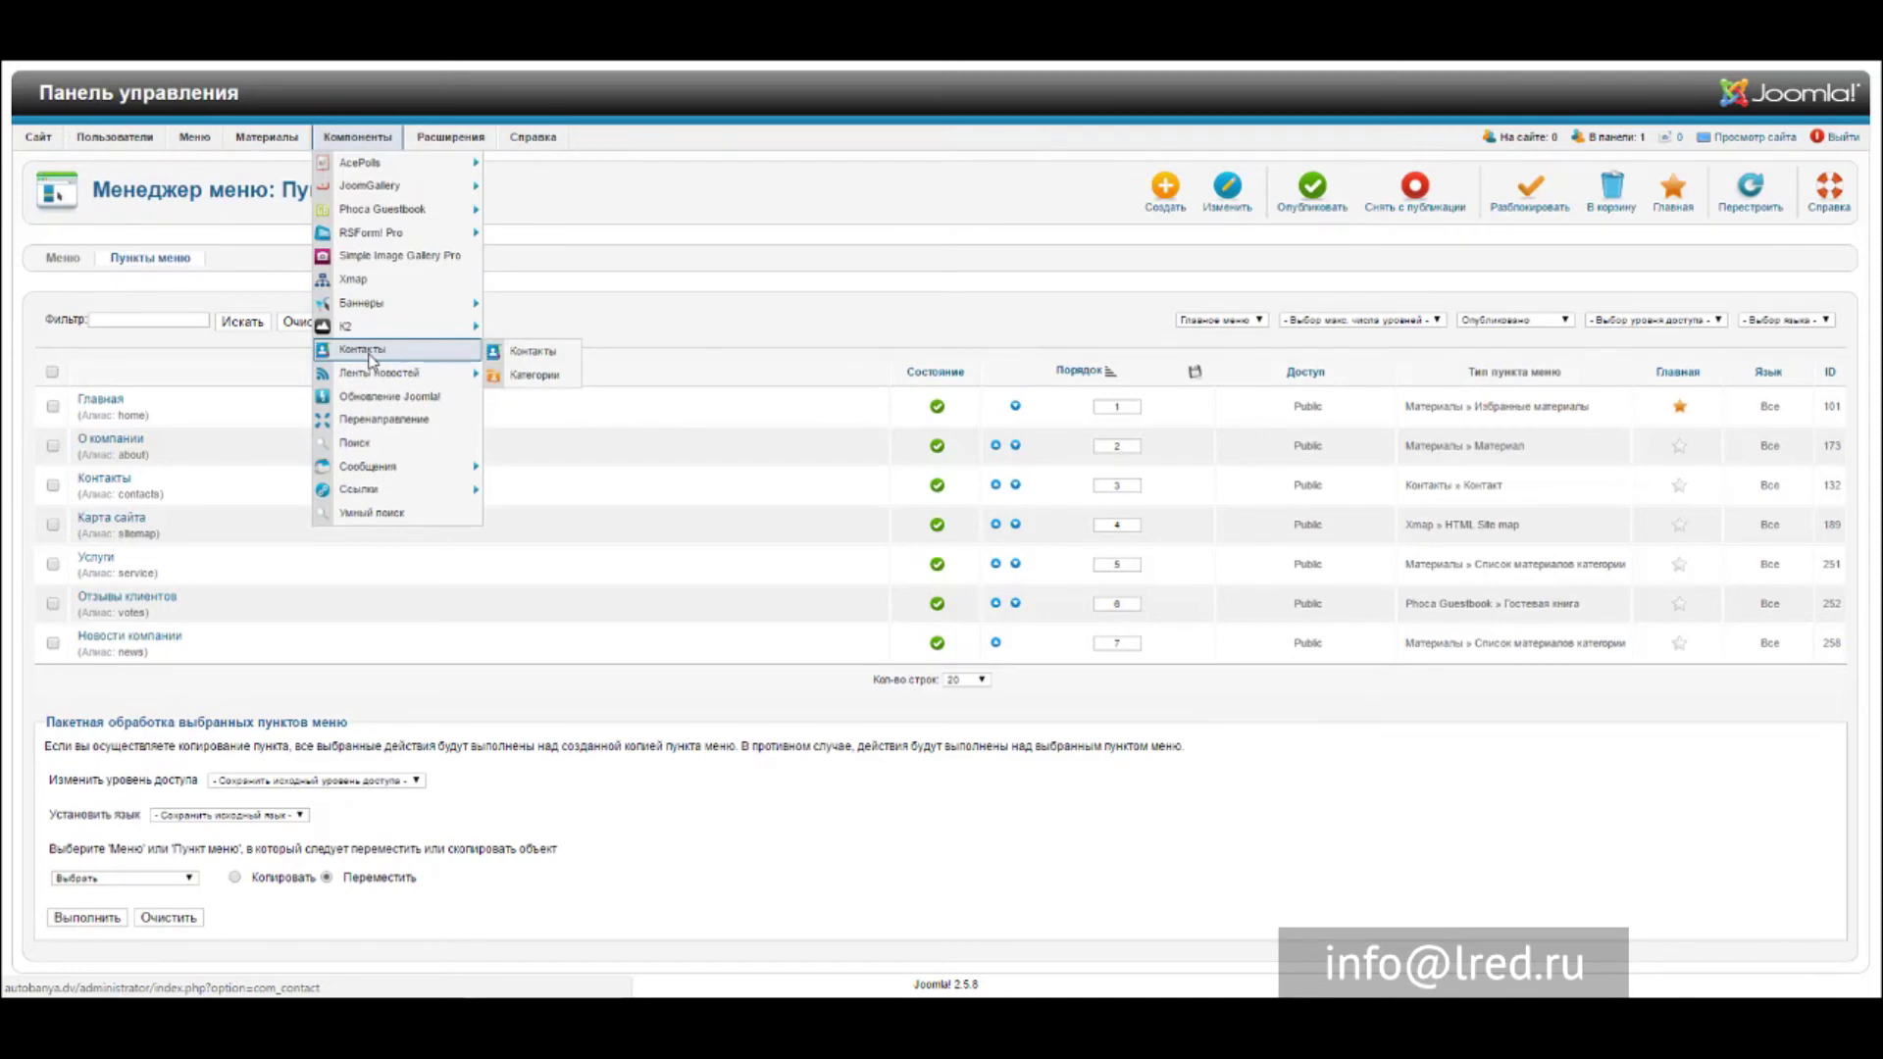
{"action": "left_click", "coordinate": [431, 355]}
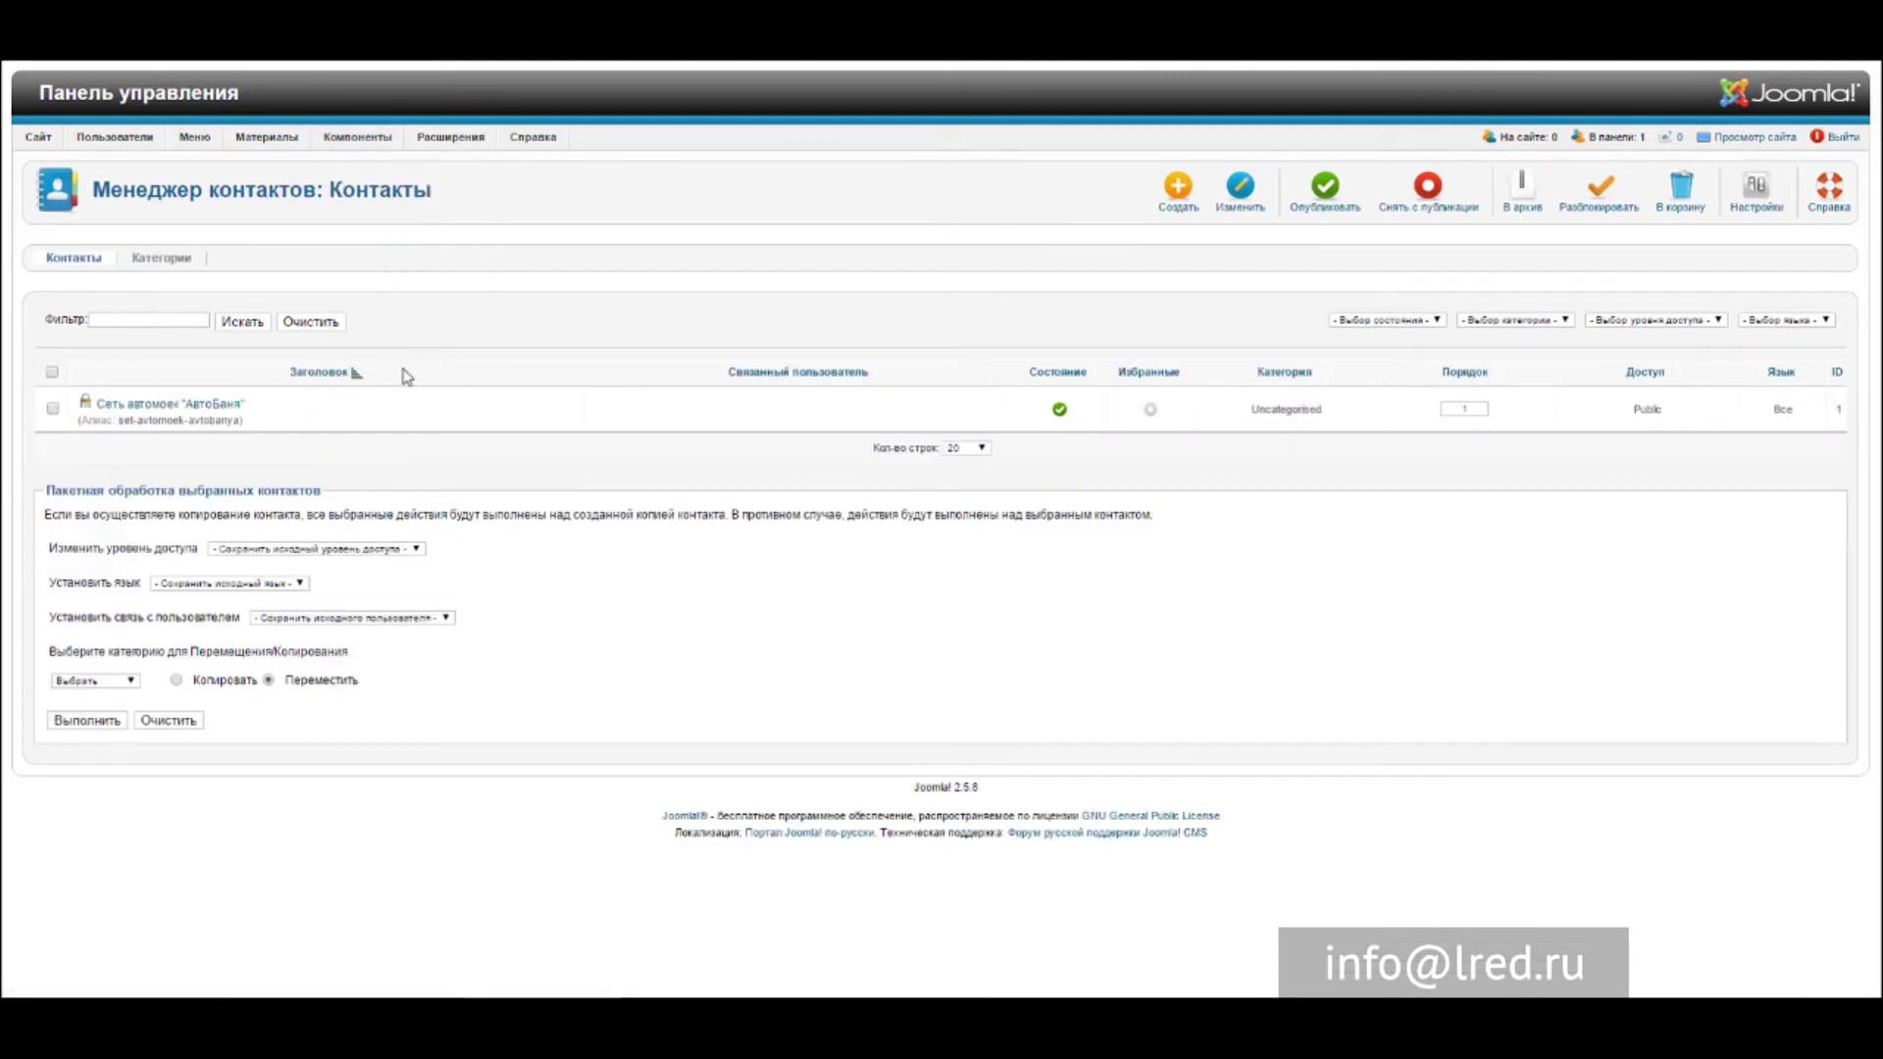
{"action": "left_click", "coordinate": [87, 406]}
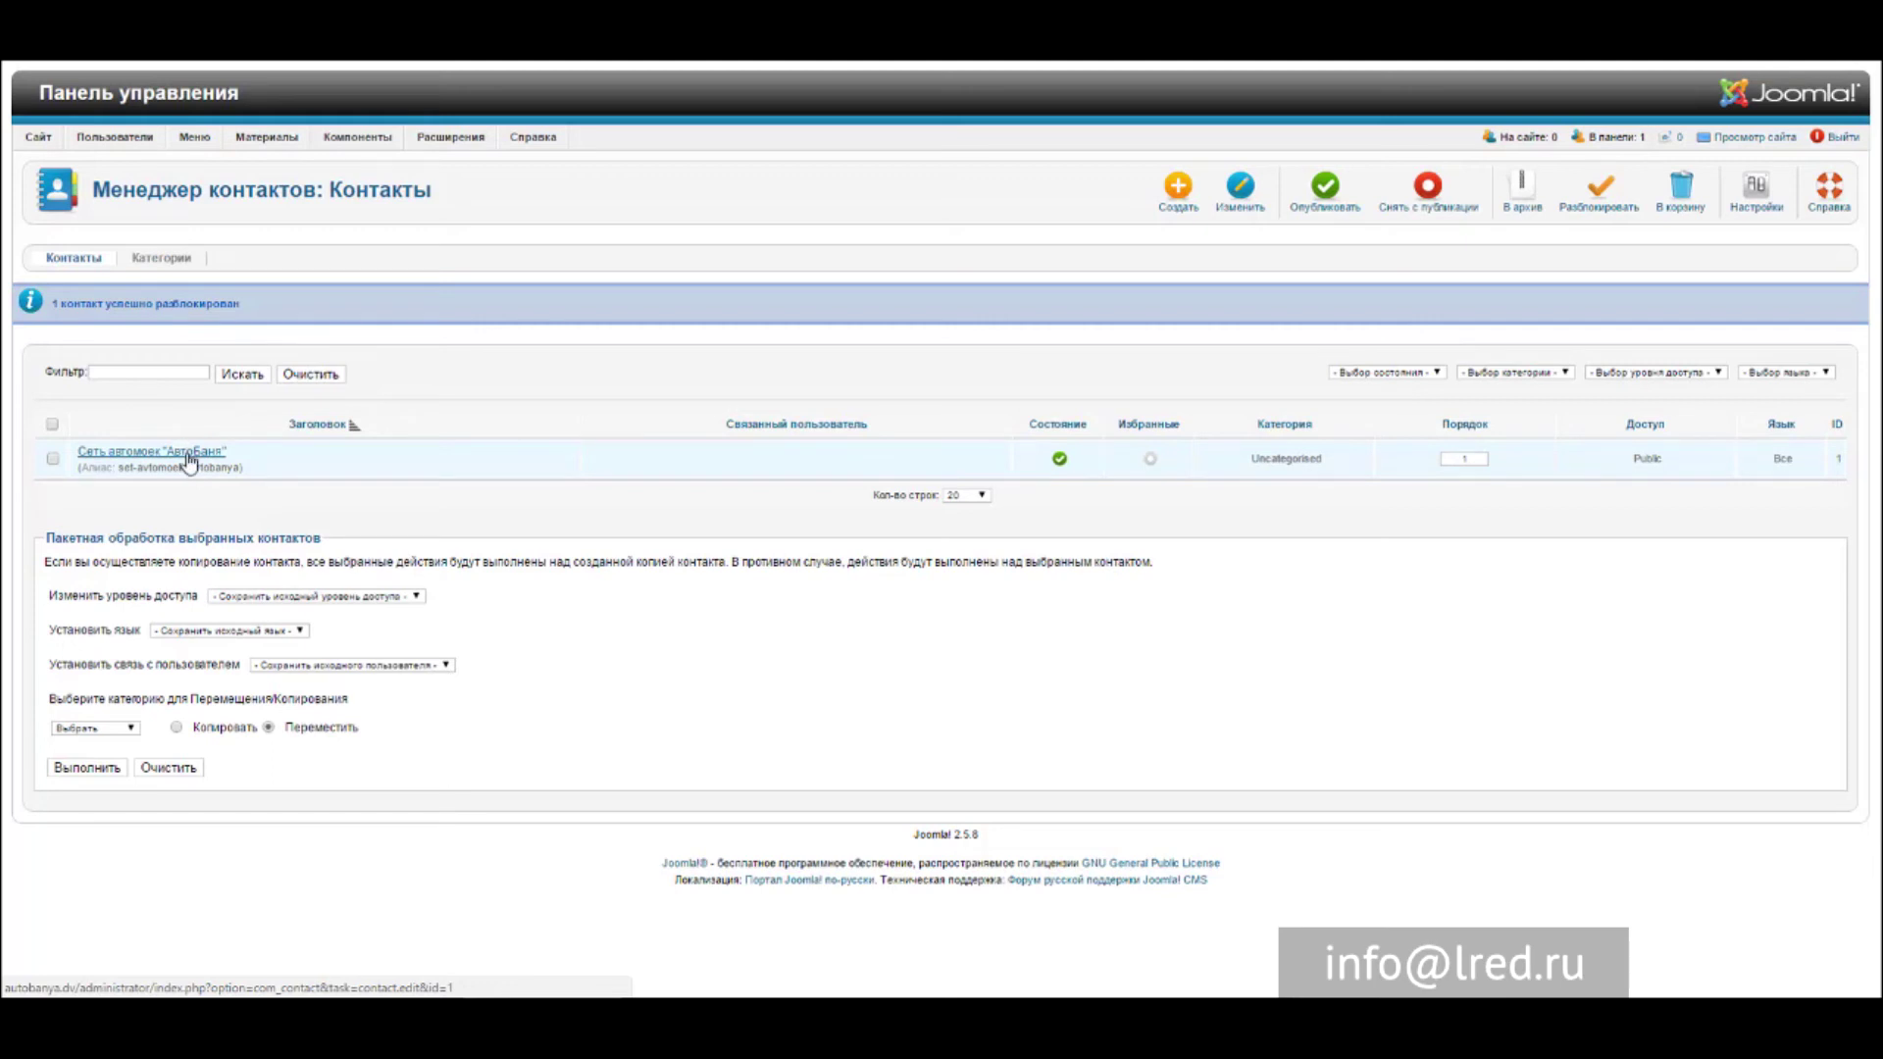
{"action": "left_click", "coordinate": [150, 457]}
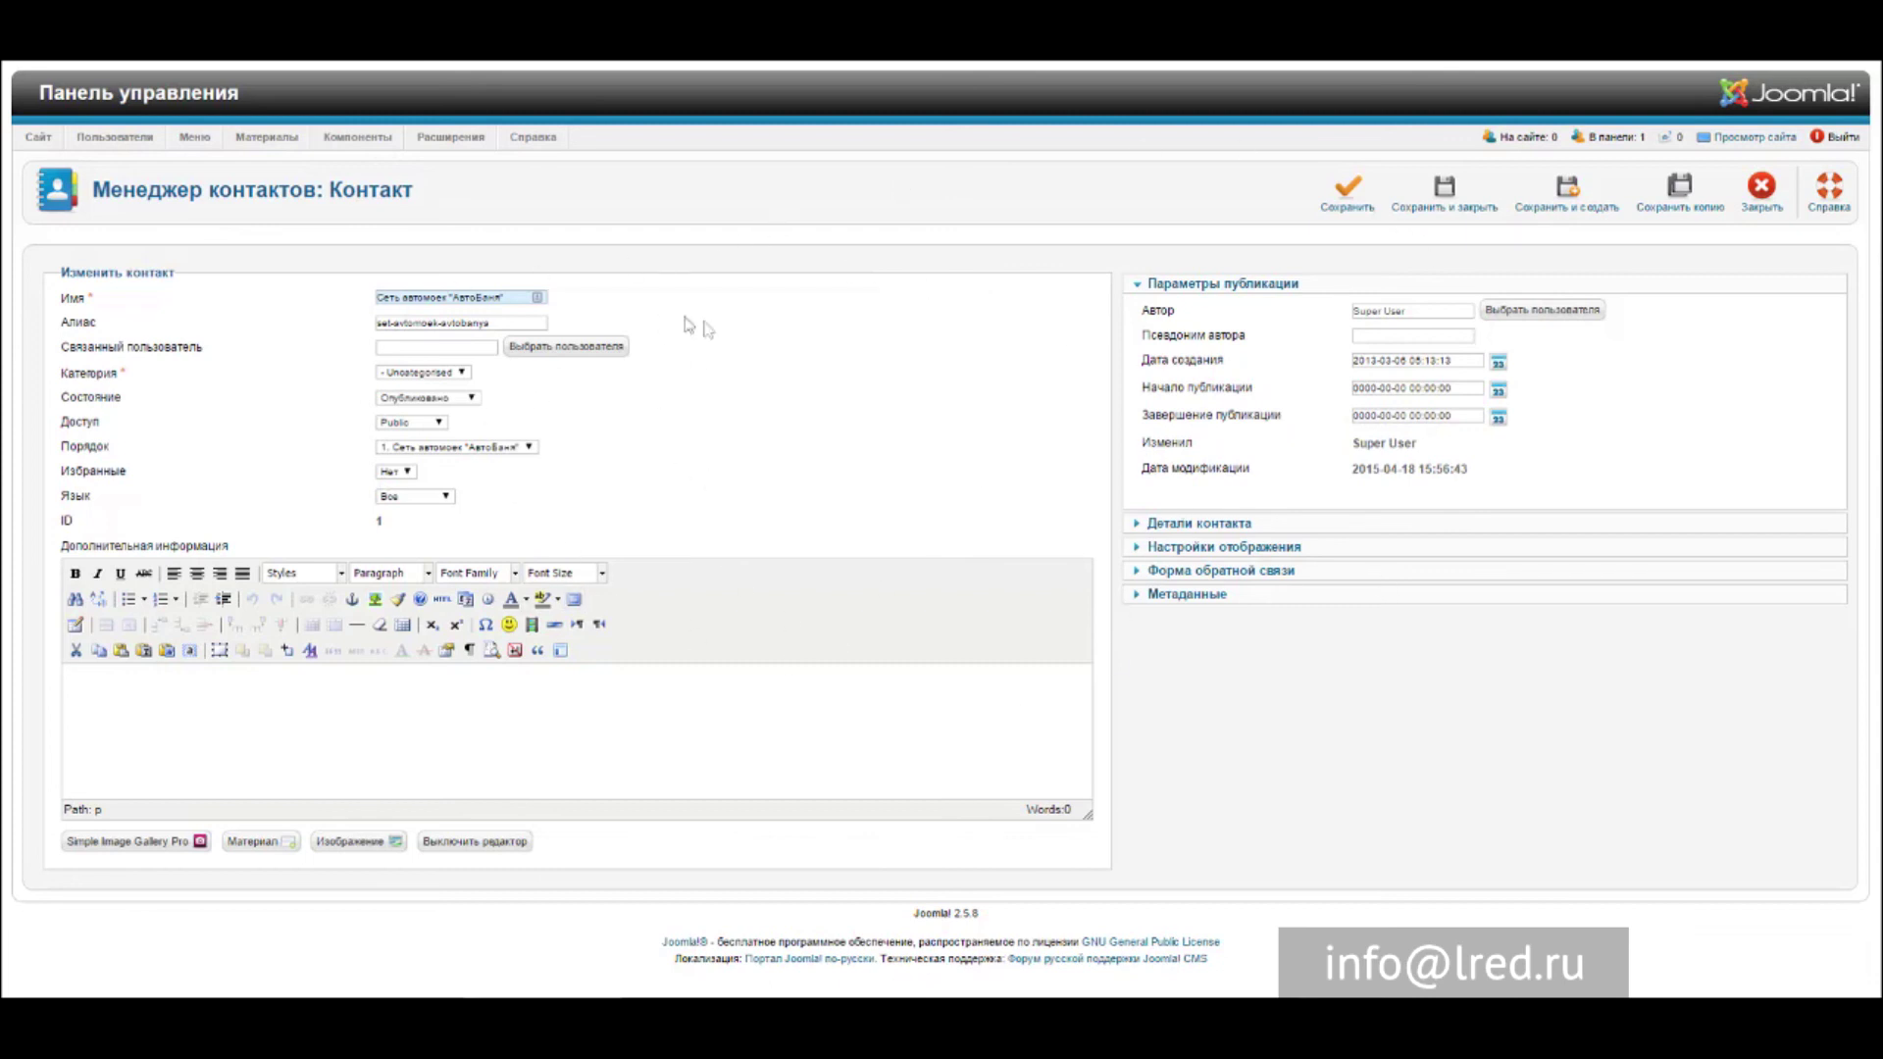
Examine the contact details of the car wash contact, reading through the e-mail and the full address field.
{"action": "left_click", "coordinate": [1194, 525]}
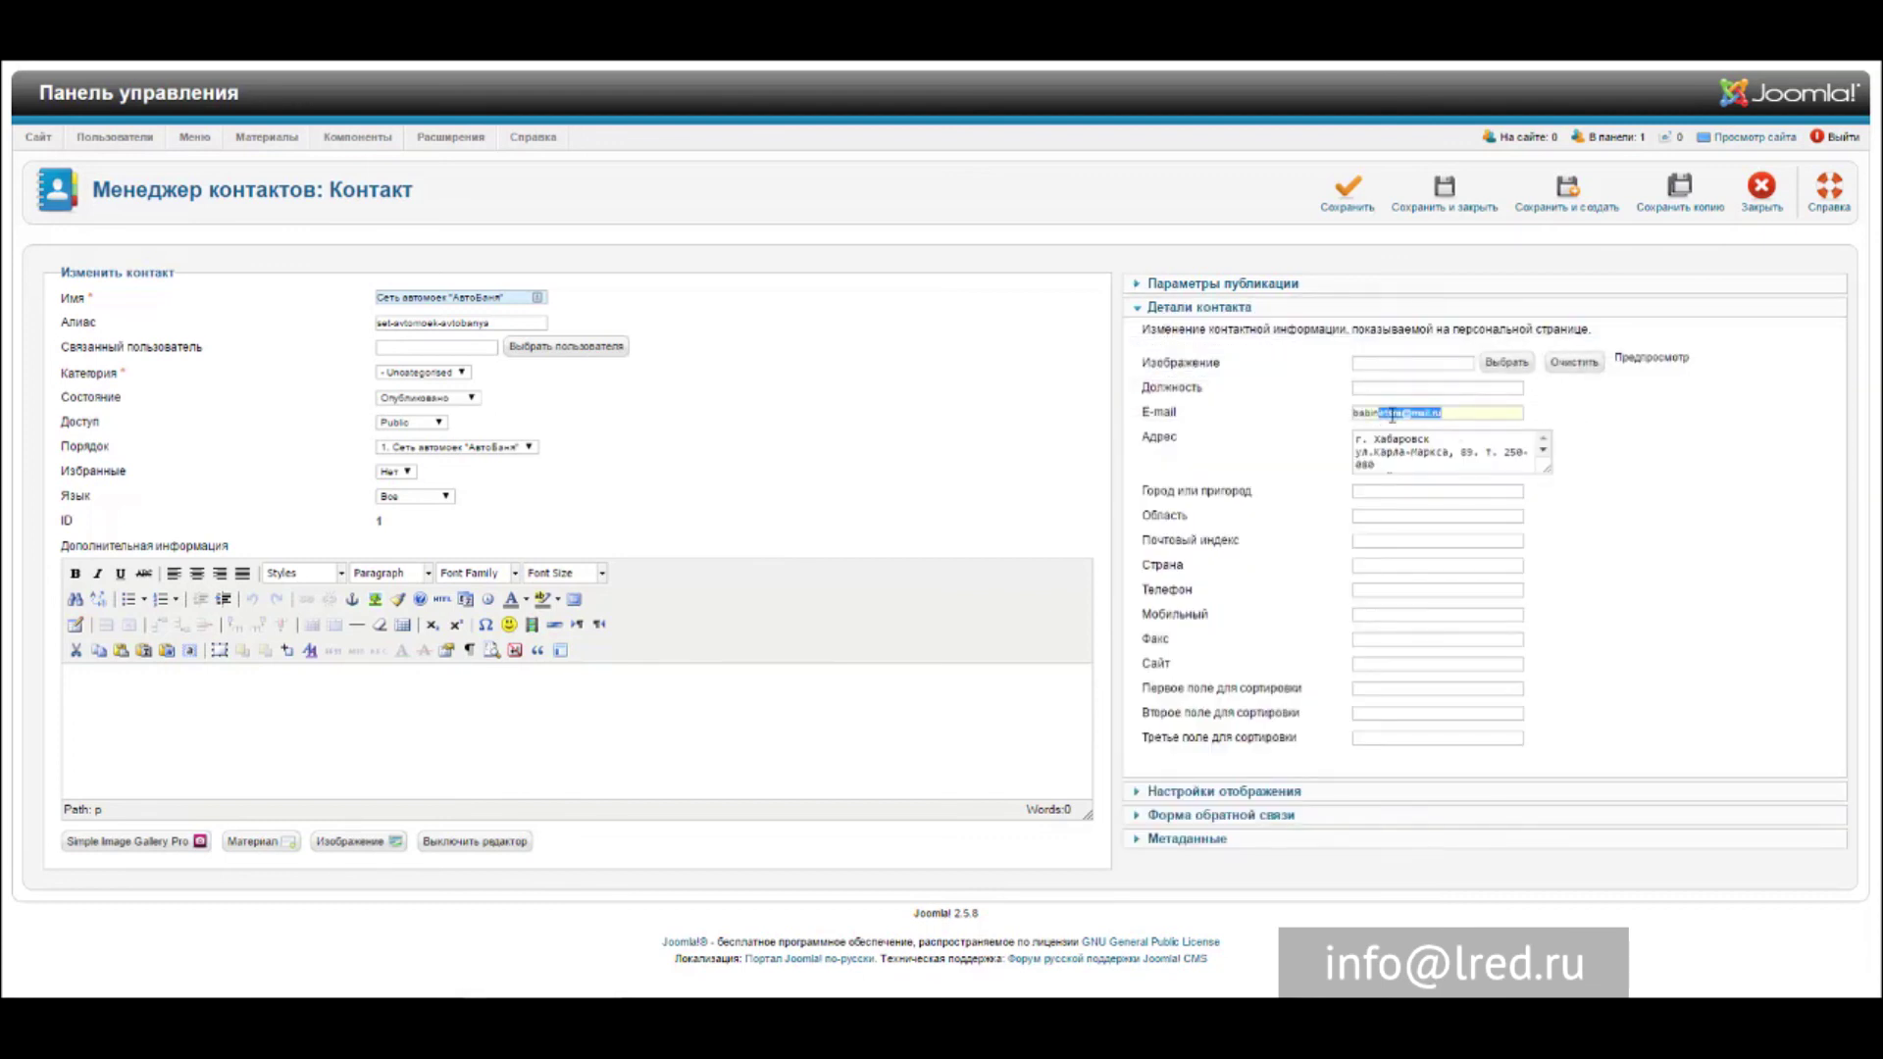
{"action": "left_click_drag", "start_coordinate": [1359, 413], "coordinate": [1442, 456]}
{"action": "left_click", "coordinate": [1450, 453]}
{"action": "scroll", "coordinate": [1451, 453], "scroll_direction": "down", "scroll_amount": 2}
{"action": "scroll", "coordinate": [1450, 453], "scroll_direction": "up", "scroll_amount": 2}
{"action": "scroll", "coordinate": [1450, 453], "scroll_direction": "down", "scroll_amount": 2}
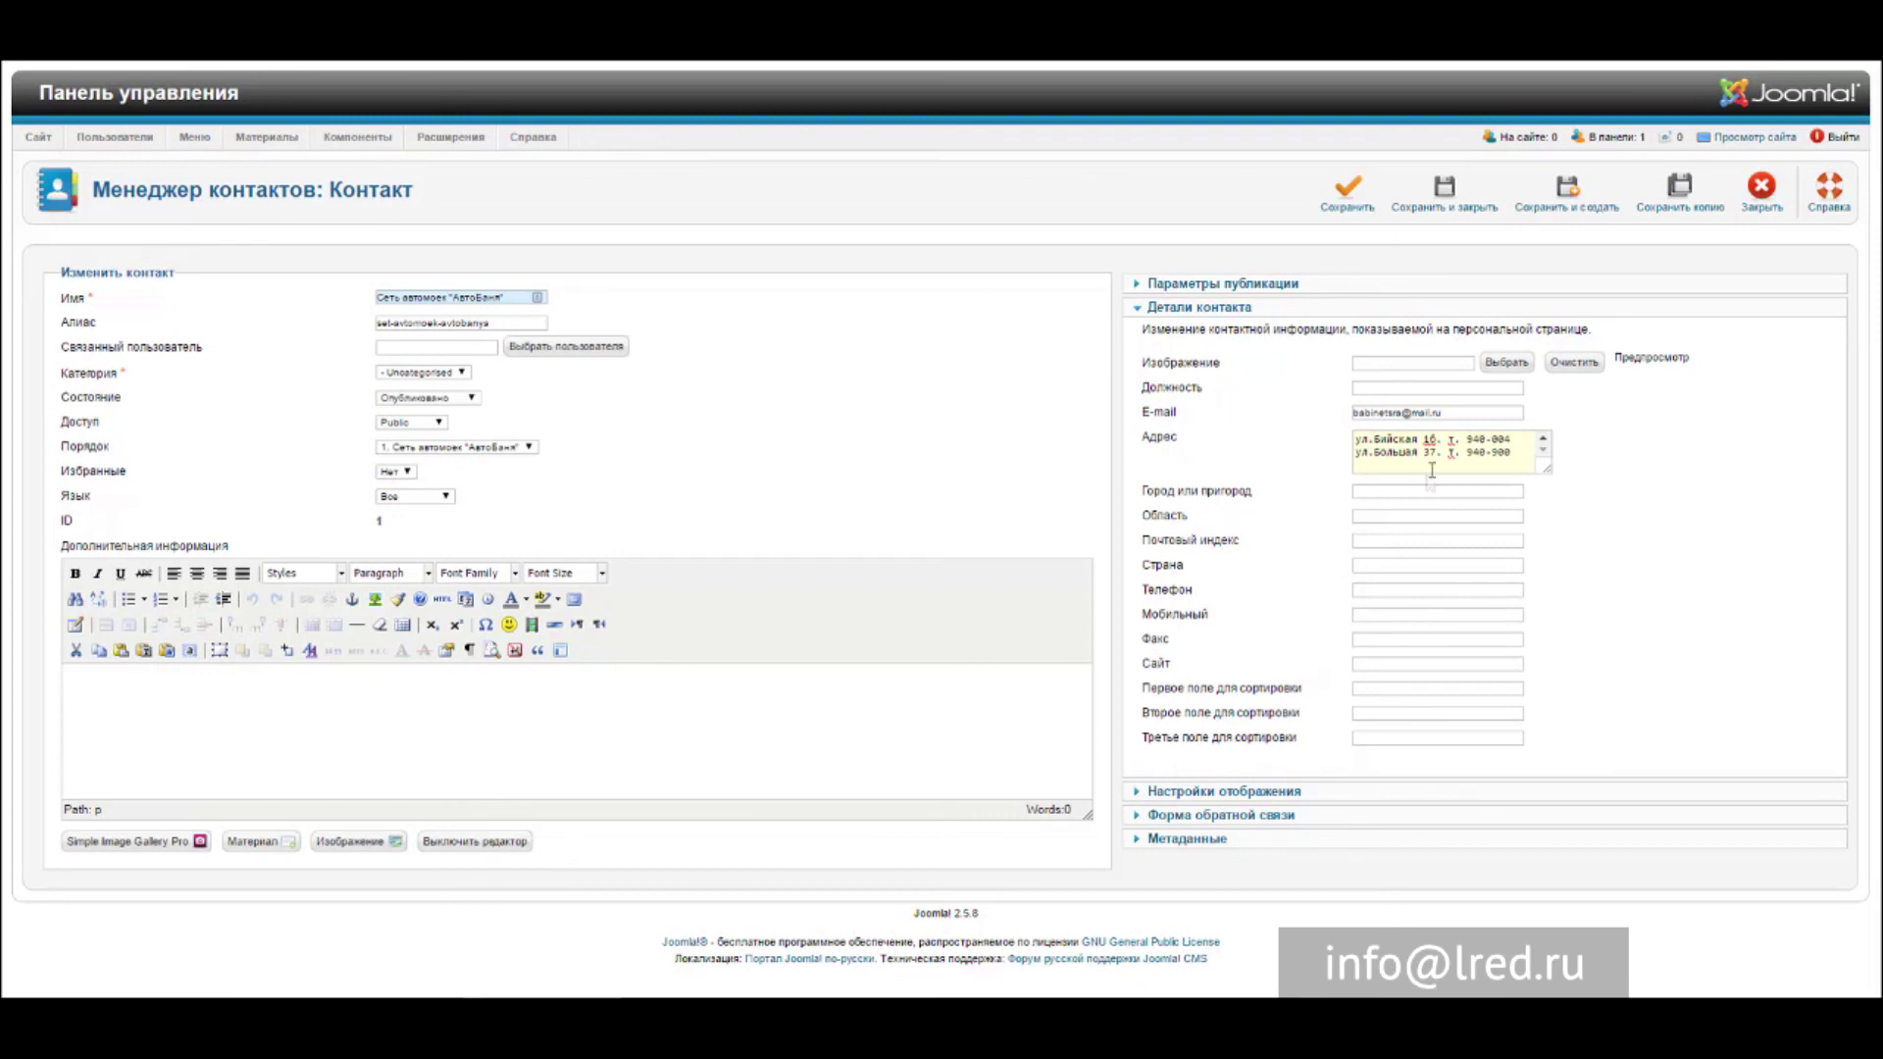
{"action": "key", "text": "ctrl+a"}
{"action": "type", "text": "г. Хабаровск ул.Карла-Маркса, 89. т. 250-080"}
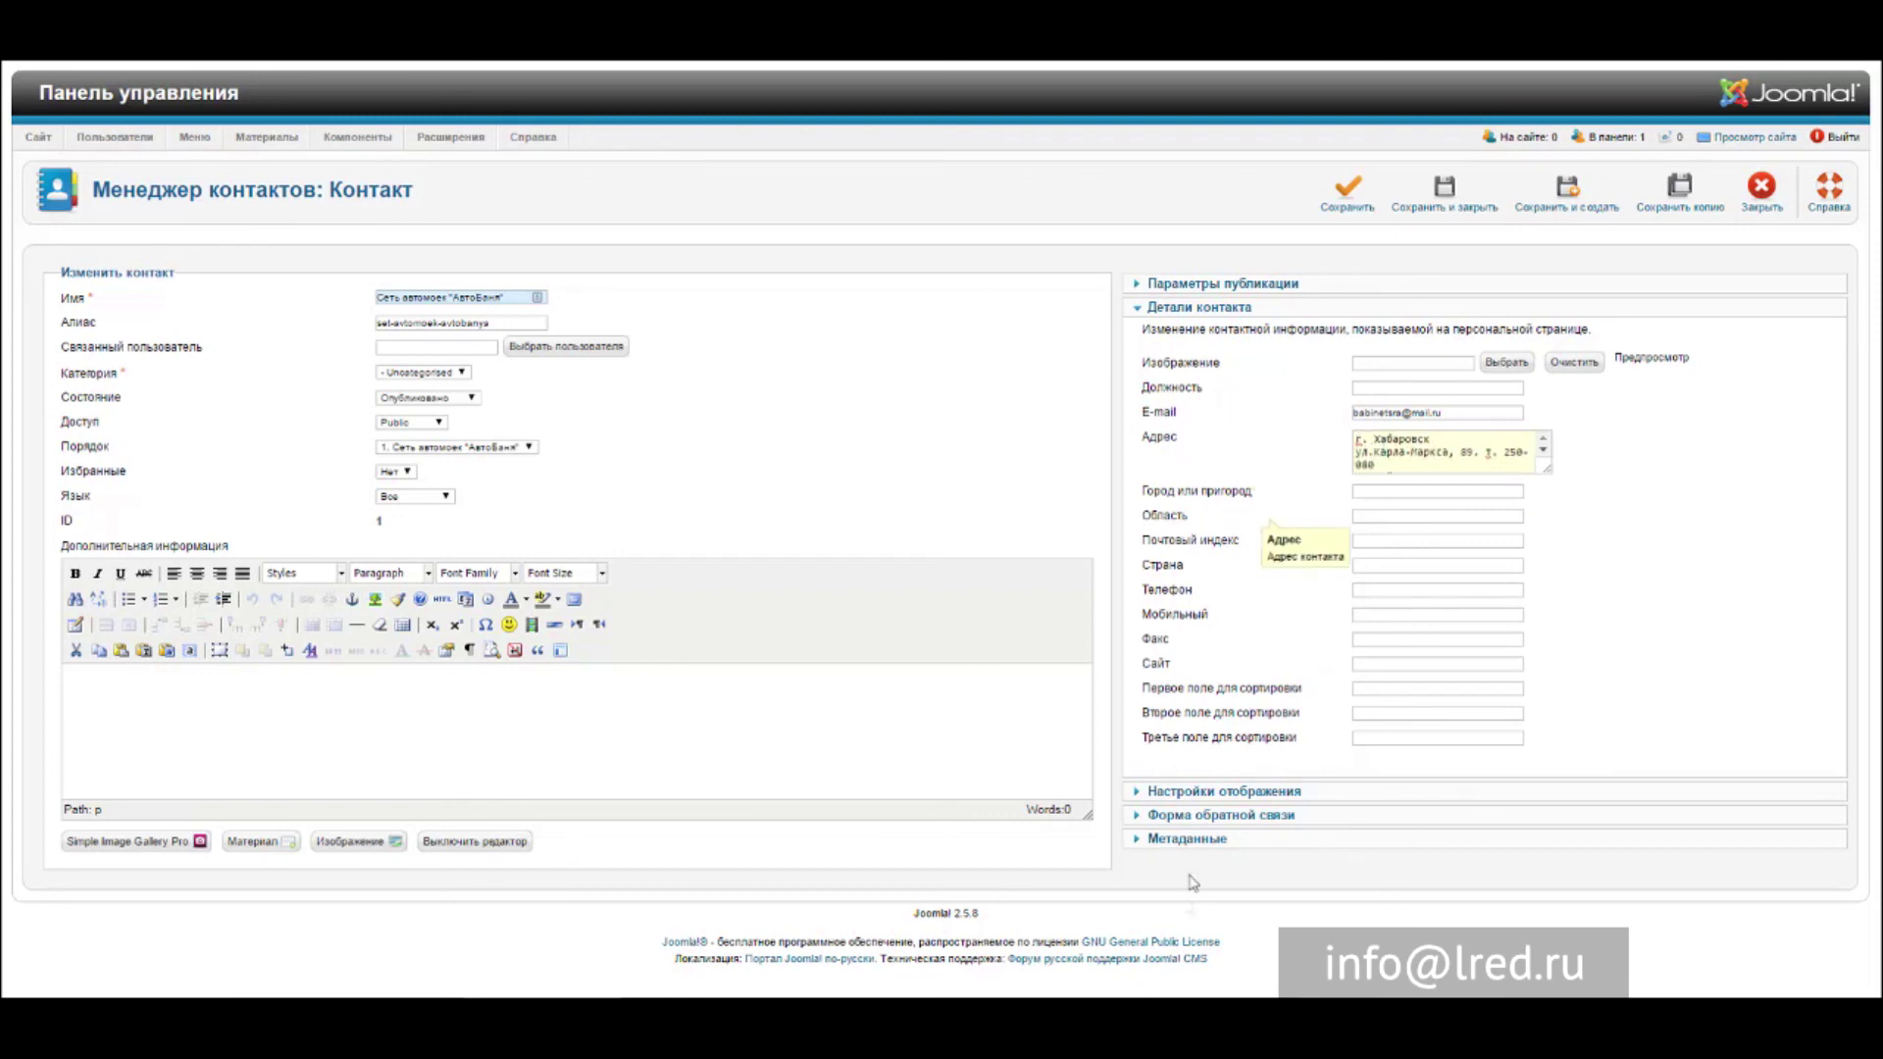
Review the contact's feedback form settings and return to the e-mail field in the contact details.
{"action": "left_click", "coordinate": [1219, 816]}
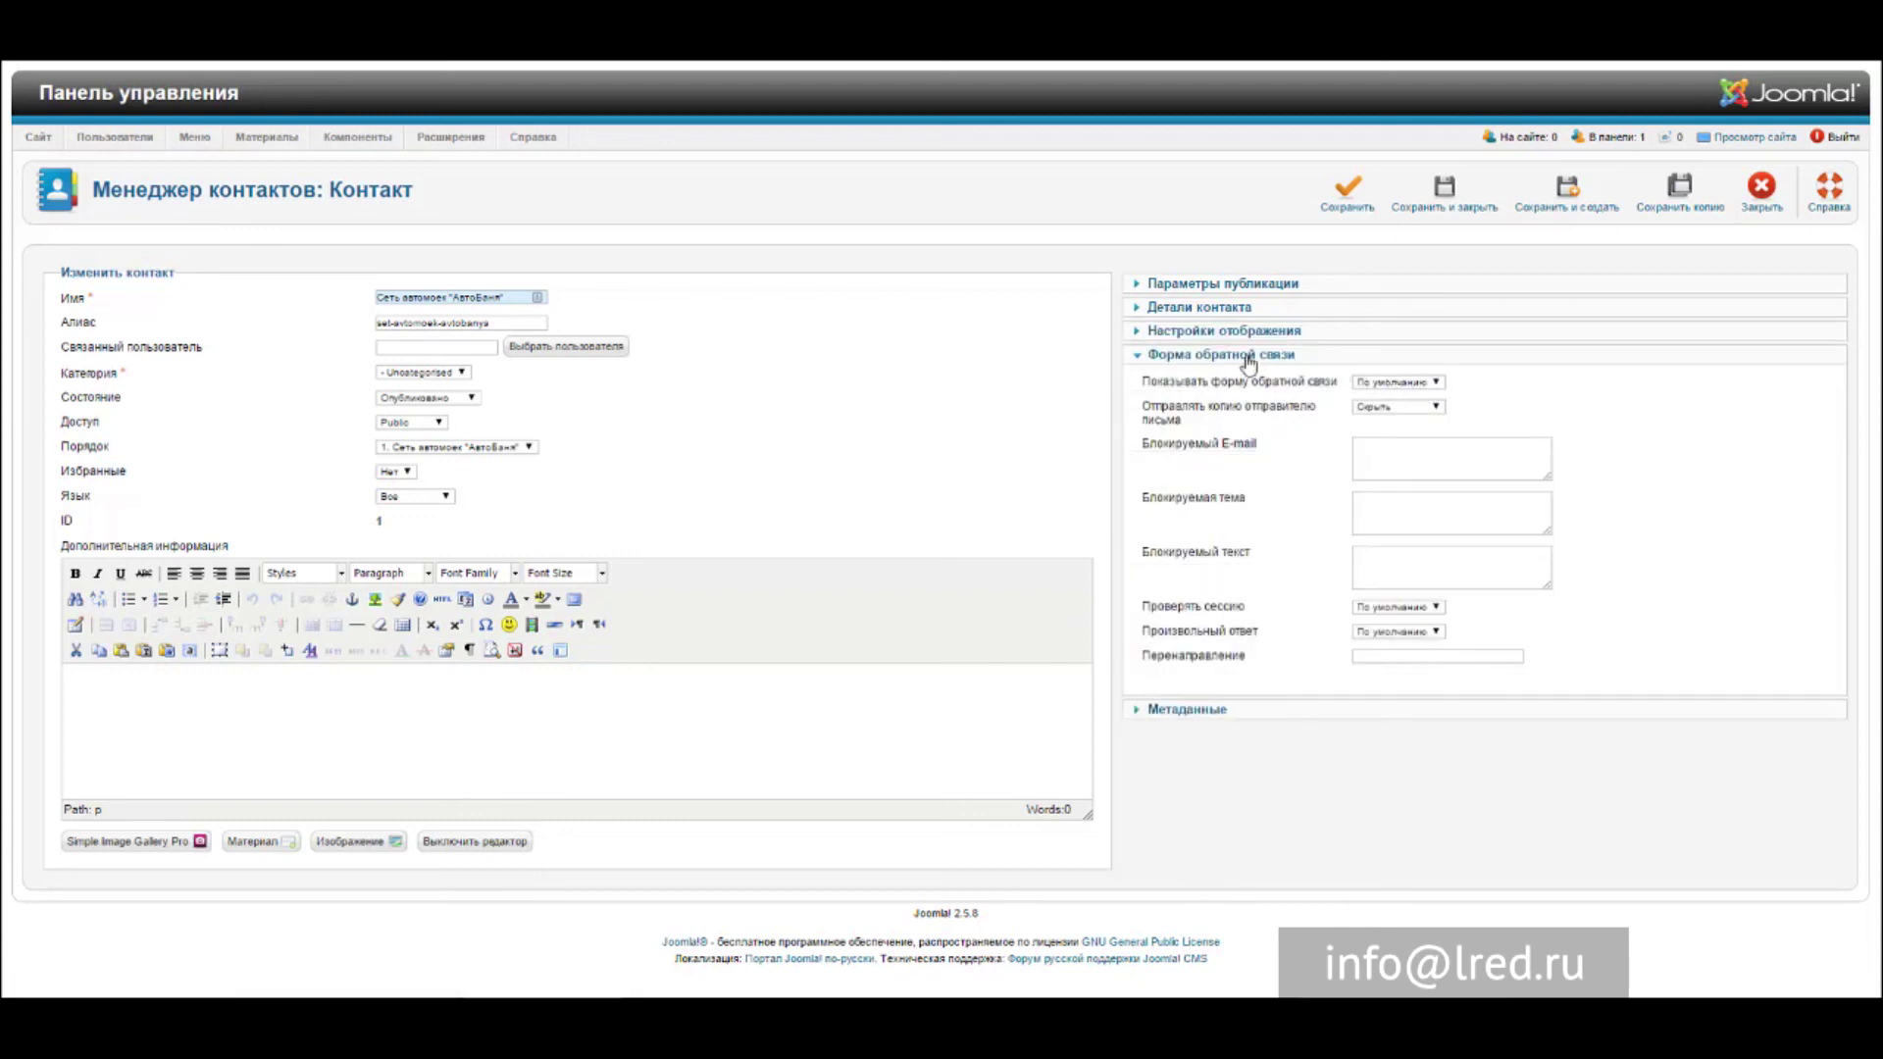
{"action": "left_click", "coordinate": [1218, 310]}
{"action": "left_click", "coordinate": [1195, 310]}
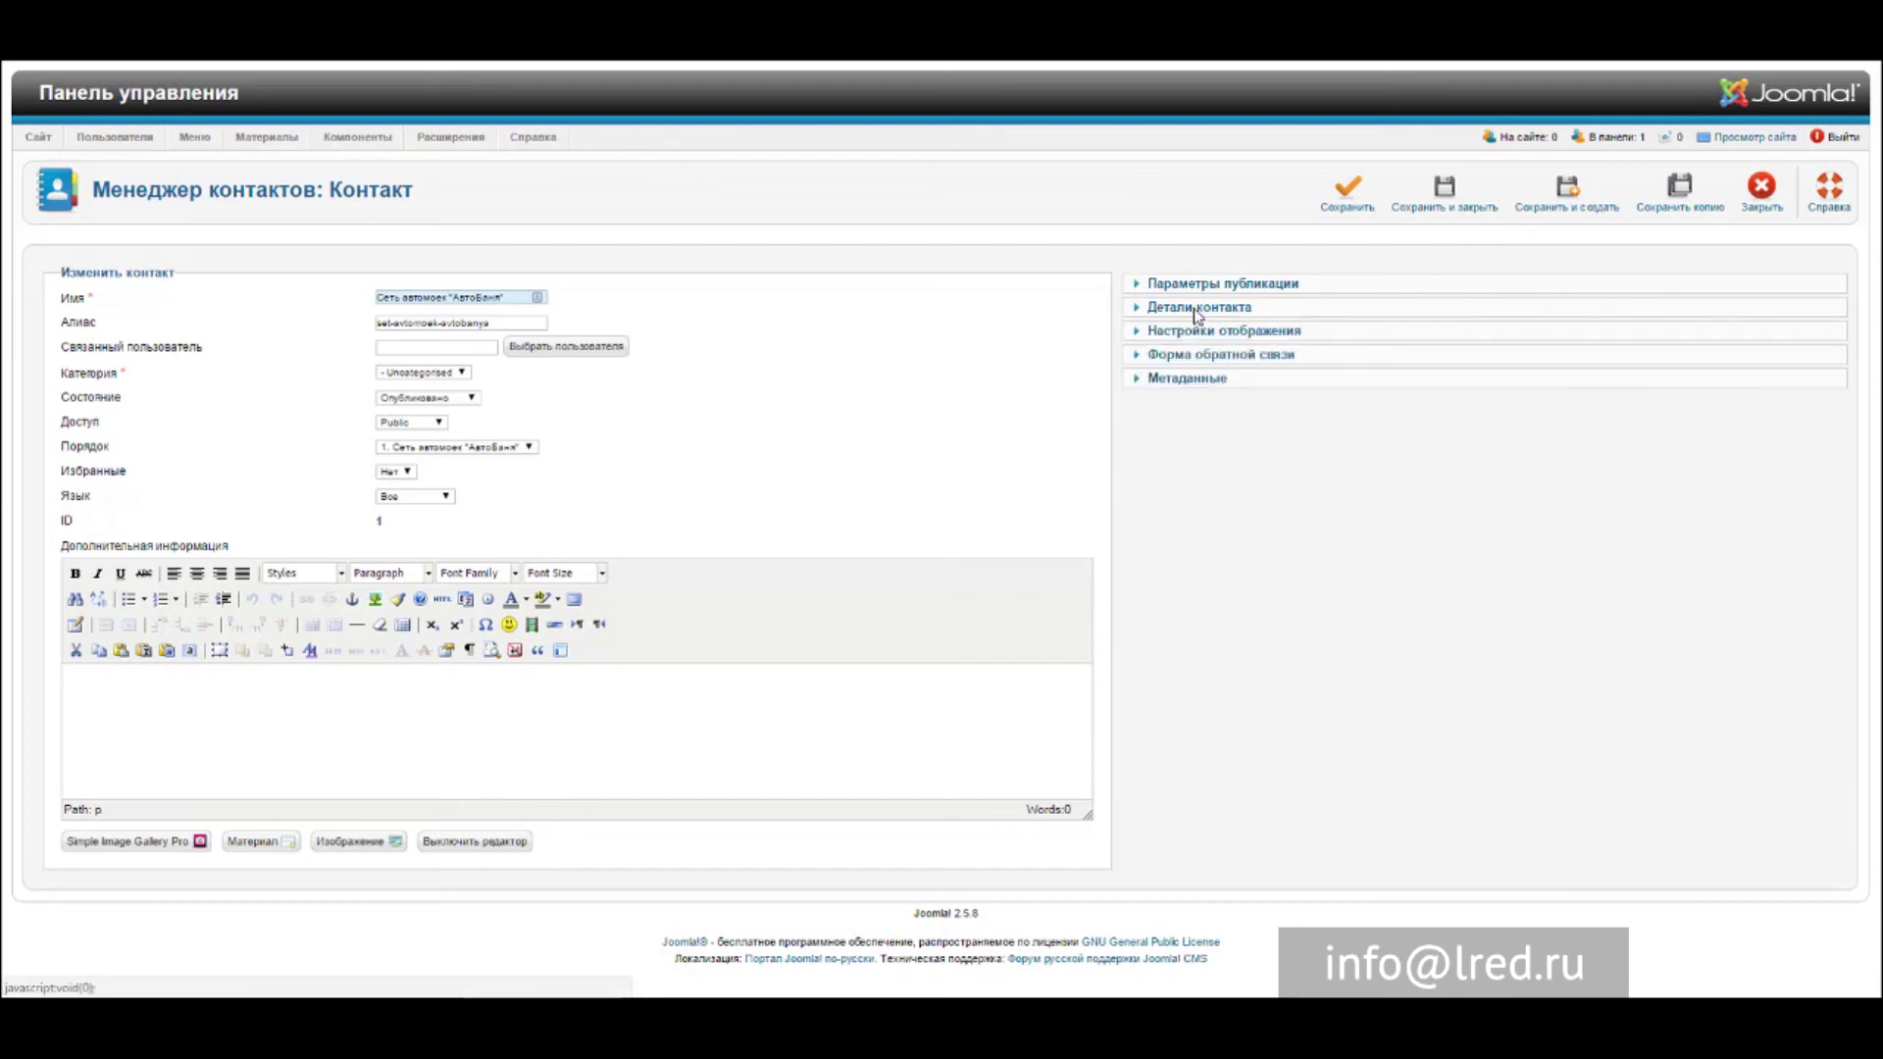
{"action": "left_click", "coordinate": [1196, 310]}
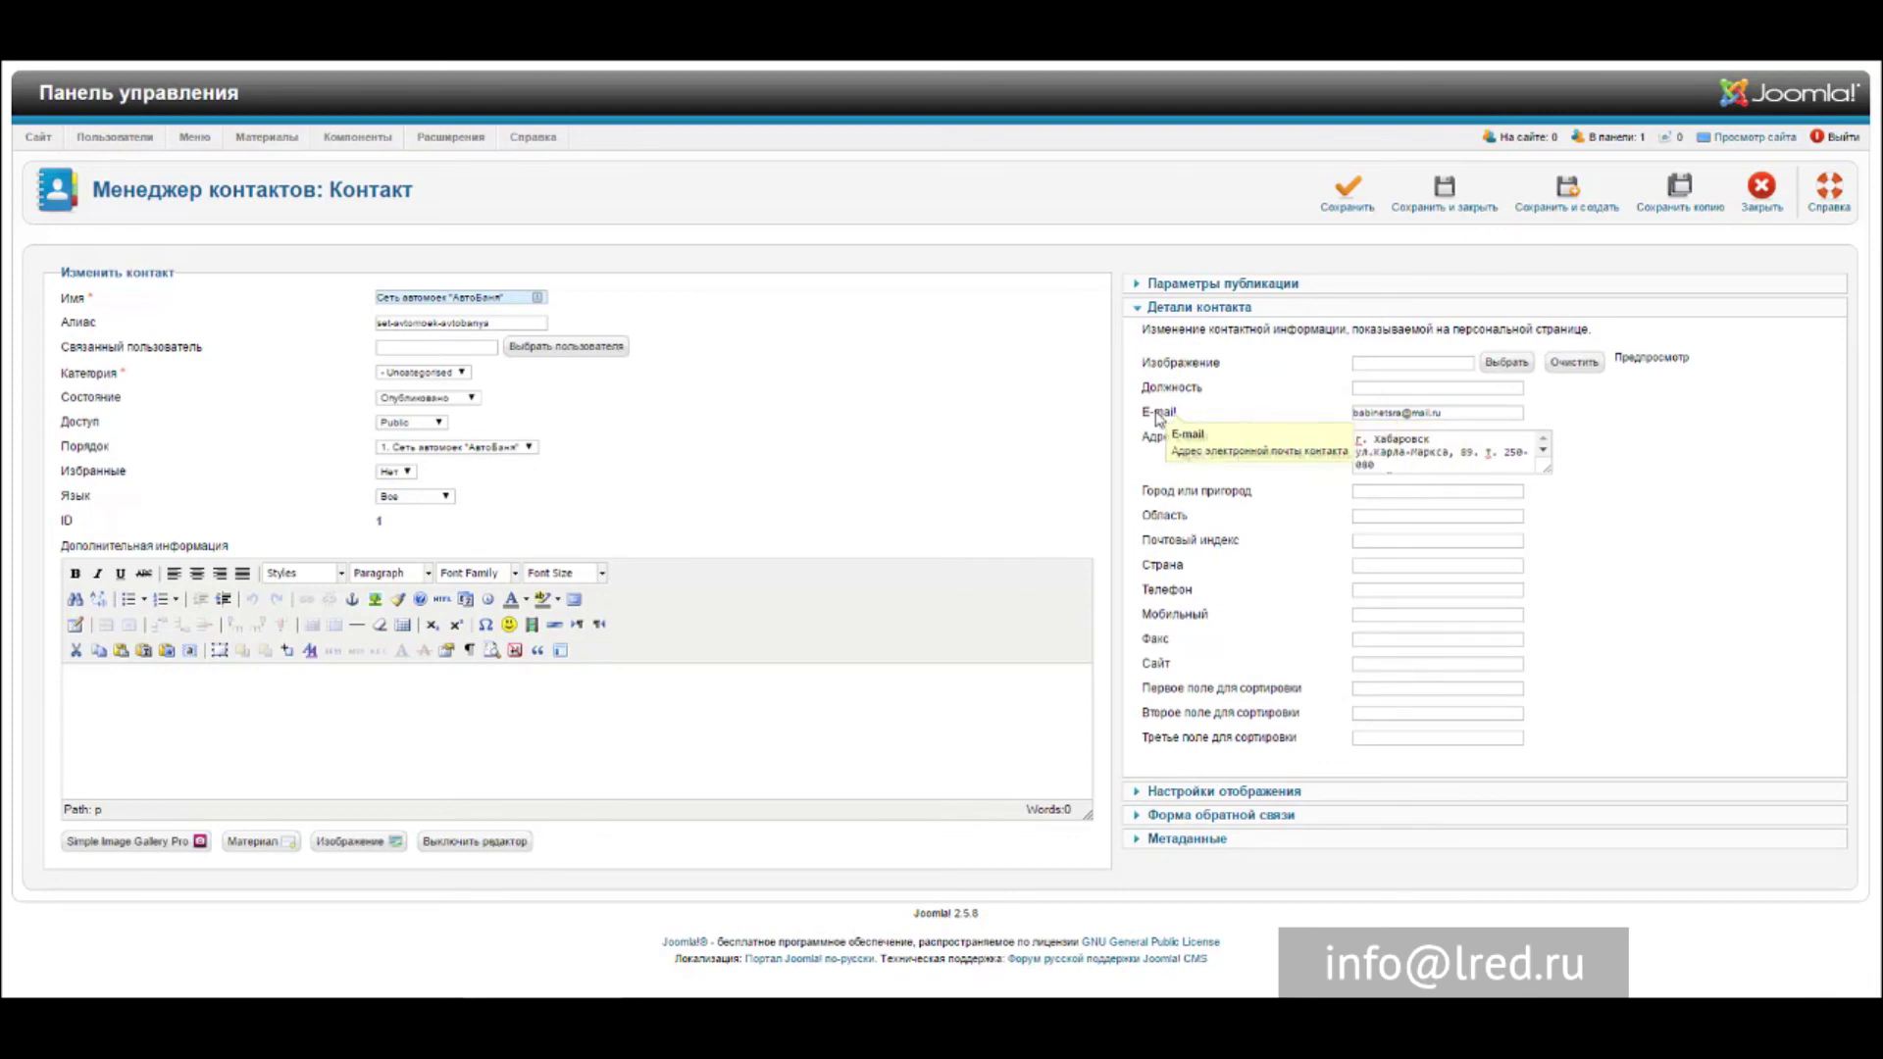
{"action": "left_click", "coordinate": [1385, 413]}
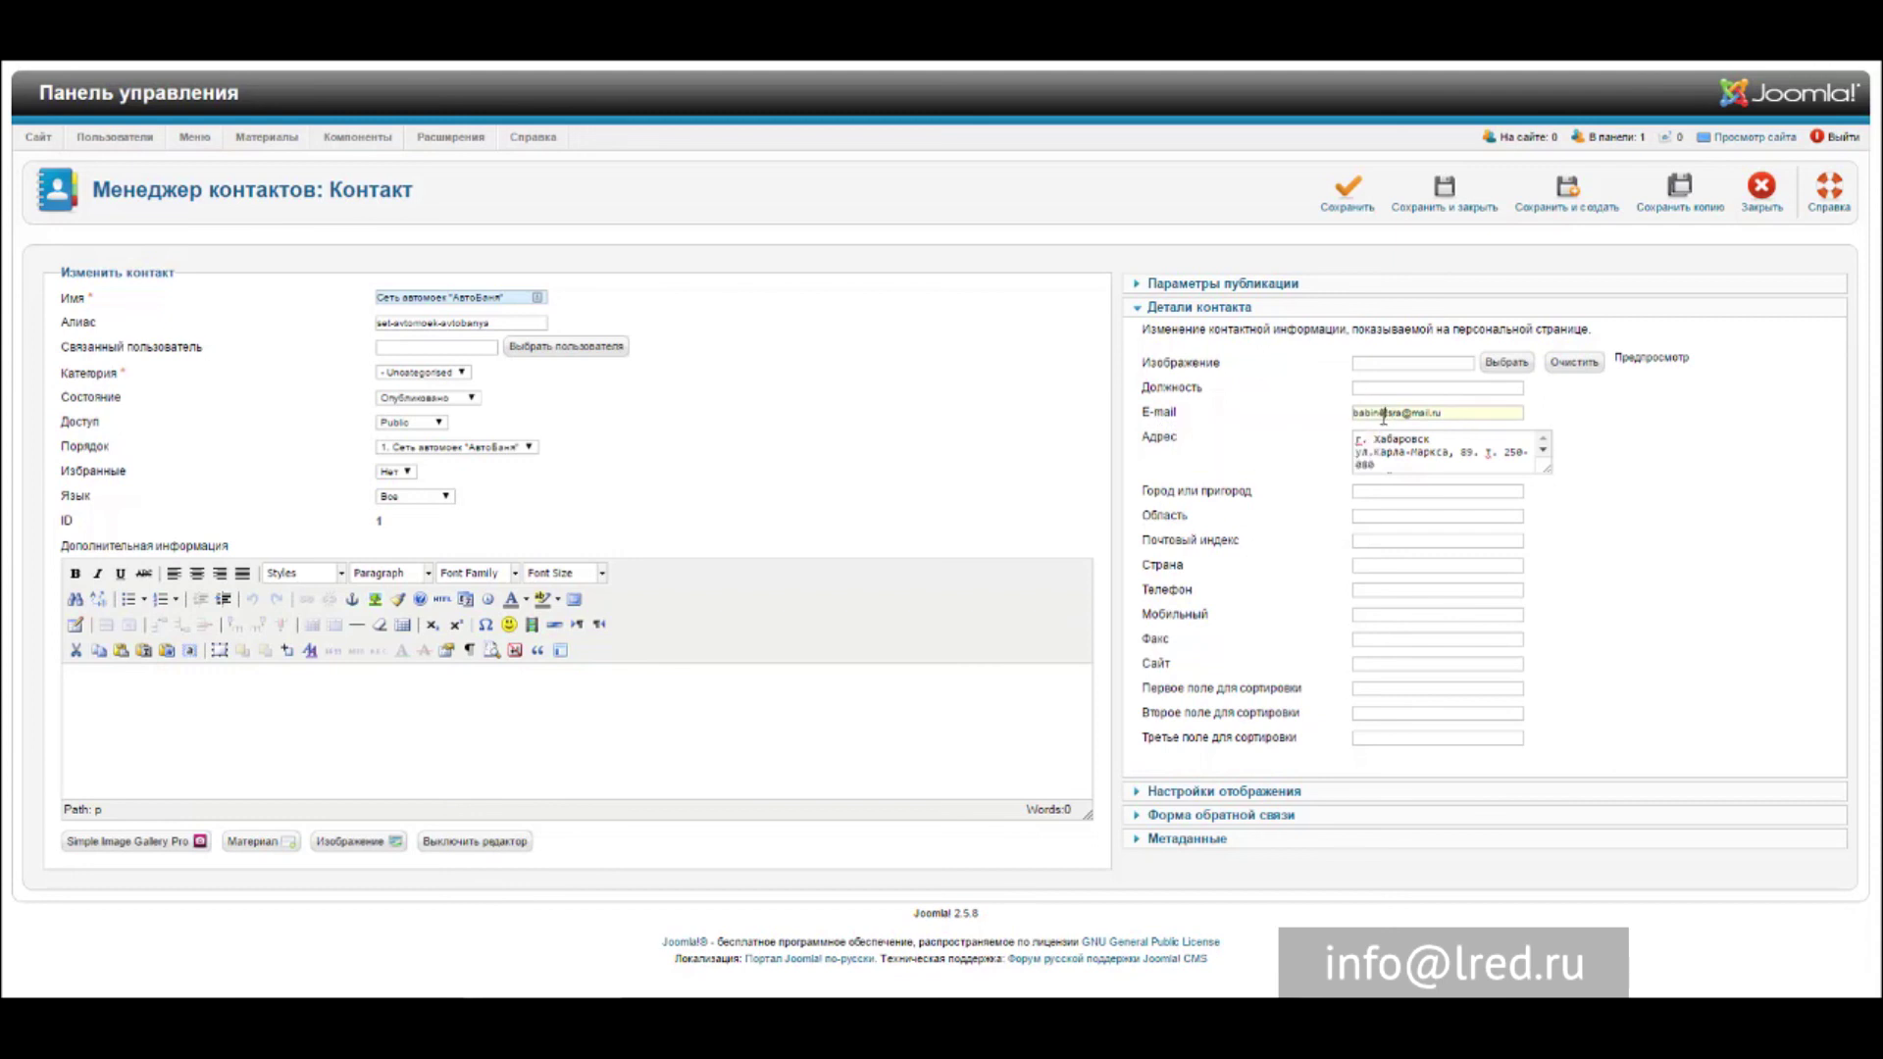